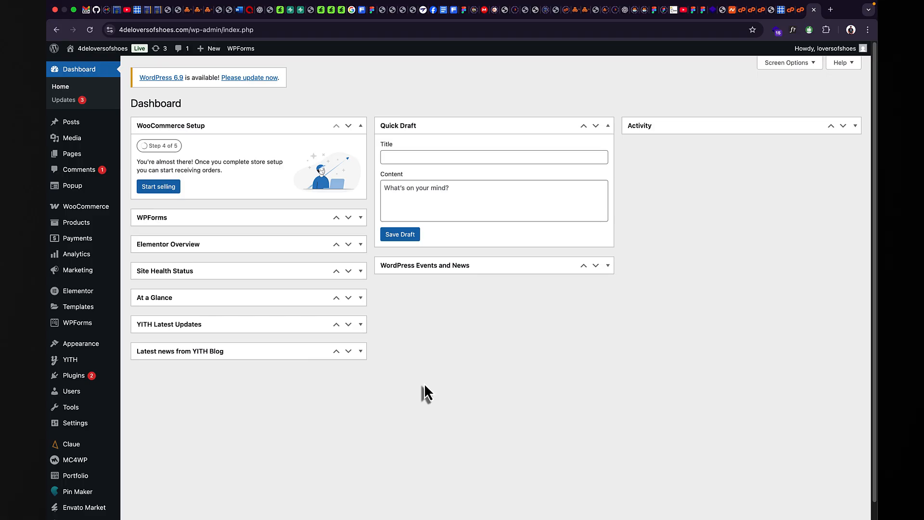
# Open the list of all products, dismiss the recommended-plugins notice and look through the listed items.
pyautogui.moveTo(106, 231)
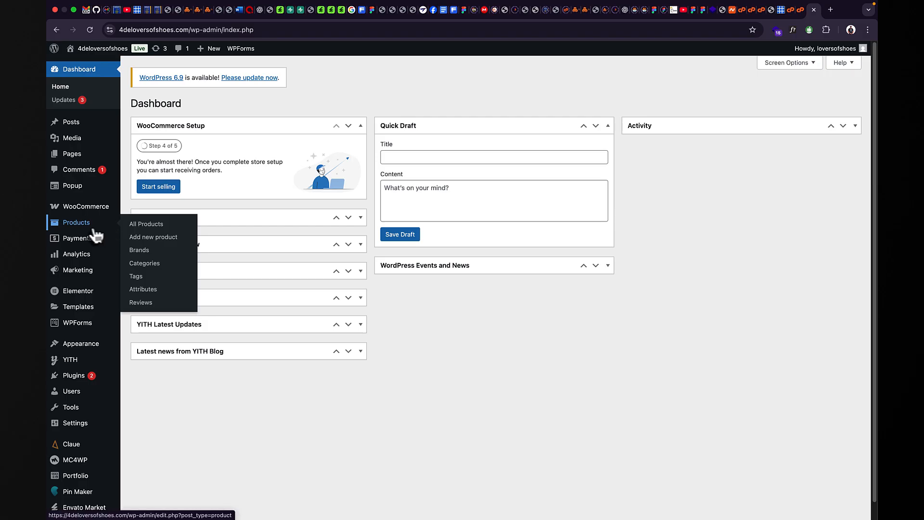
pyautogui.click(150, 227)
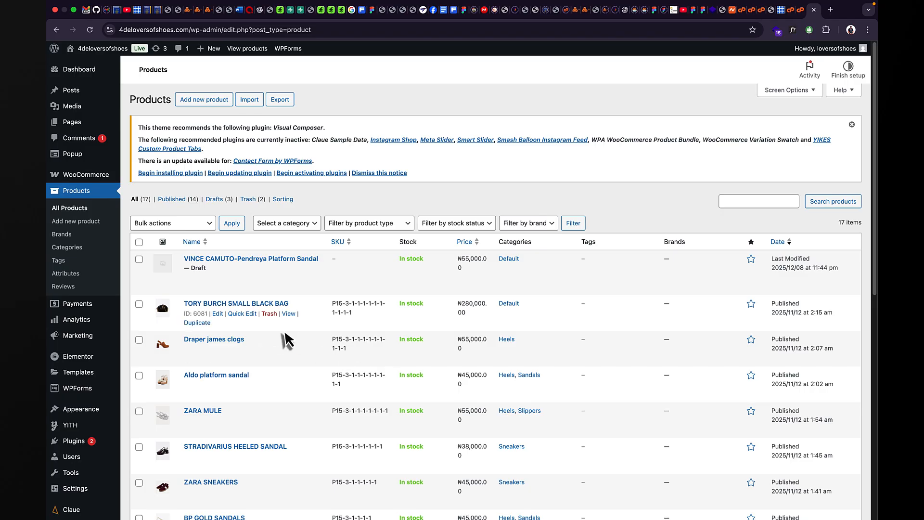
pyautogui.click(851, 125)
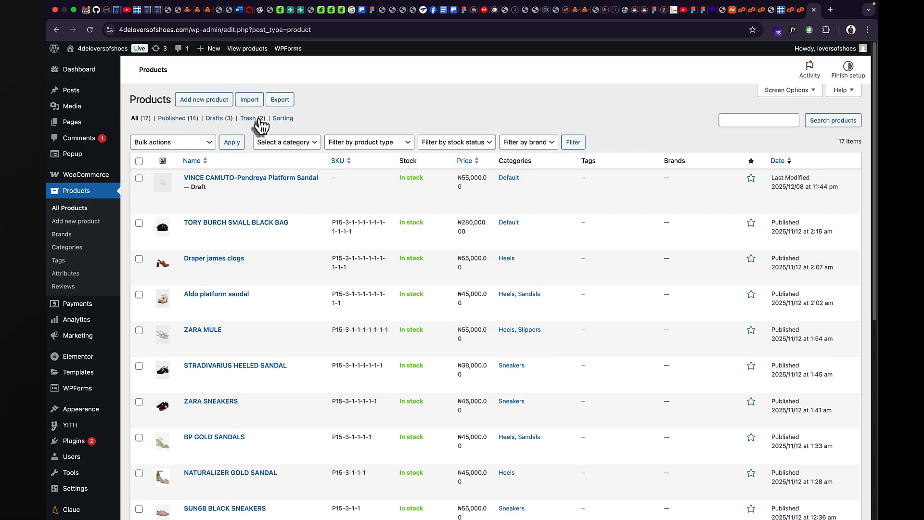
pyautogui.scroll(-5, 279, 356)
pyautogui.scroll(-2, 281, 358)
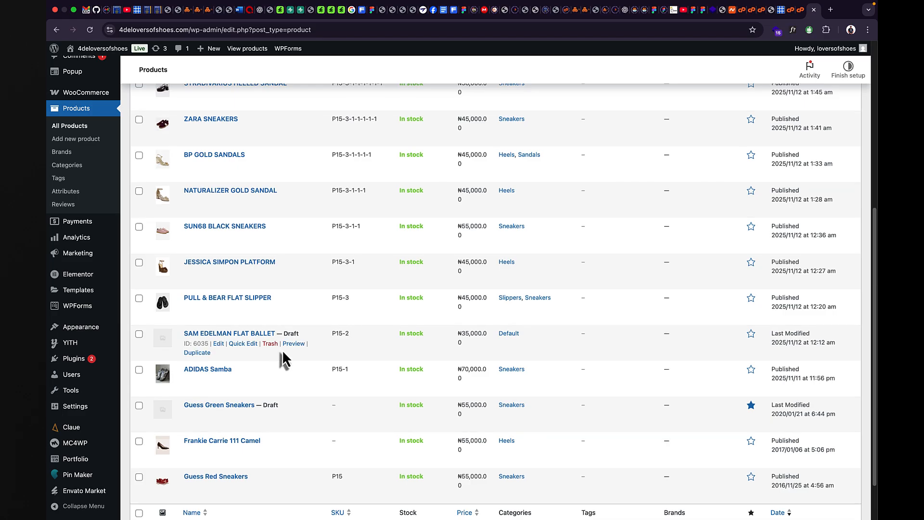
pyautogui.scroll(7, 283, 354)
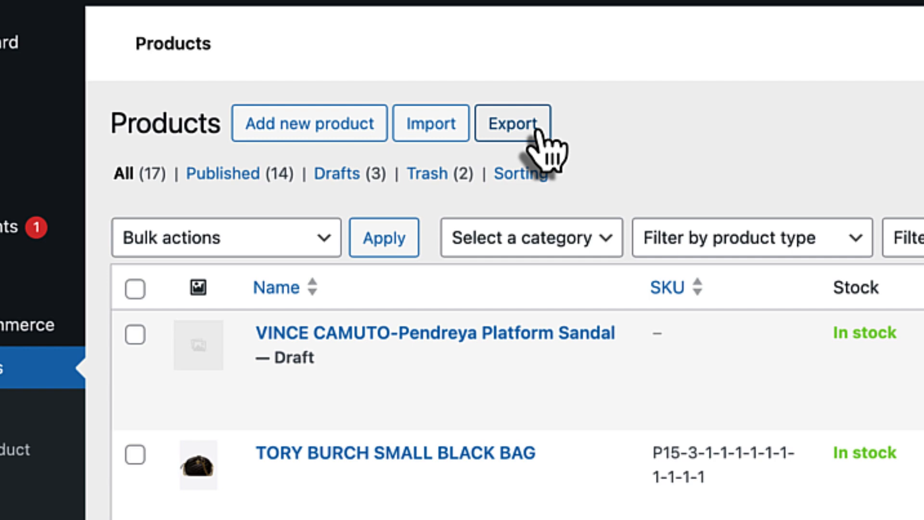
# Start a new product, dismiss the plugin notice and name the product "Adidas Pro Max Blue".
pyautogui.click(333, 125)
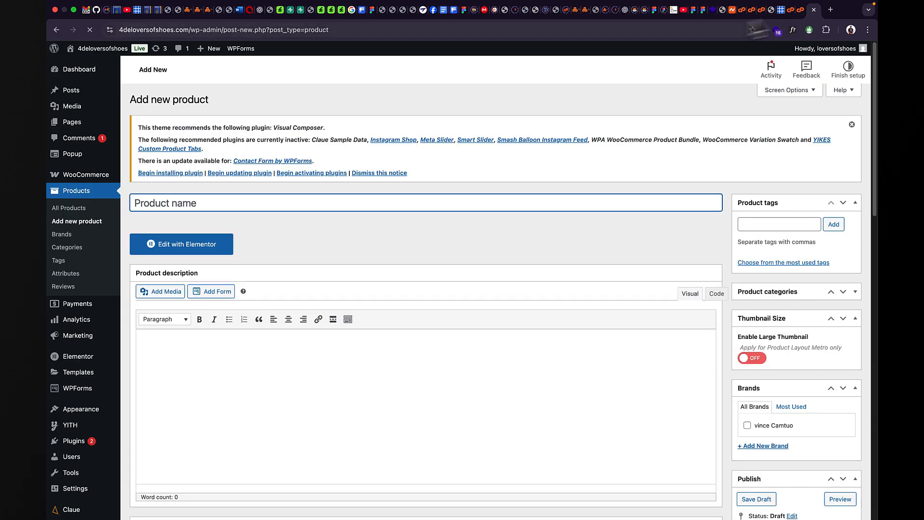
pyautogui.click(851, 125)
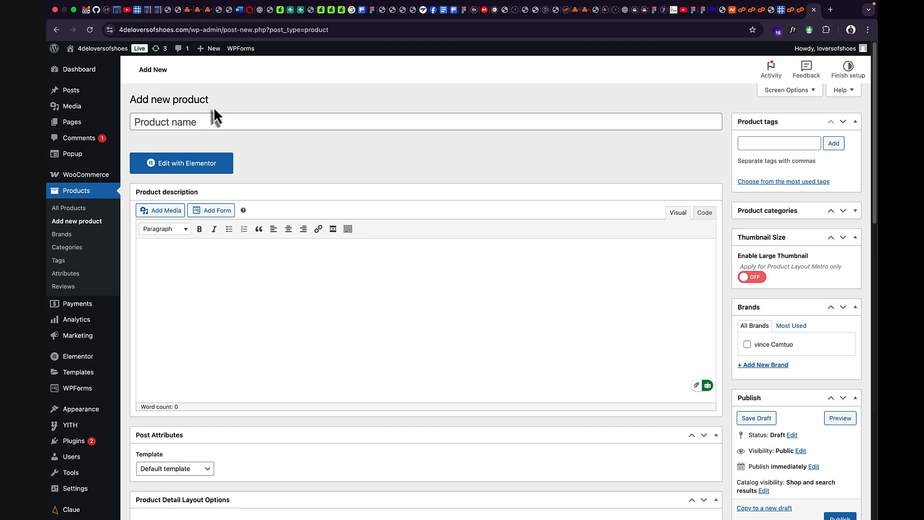
pyautogui.click(168, 127)
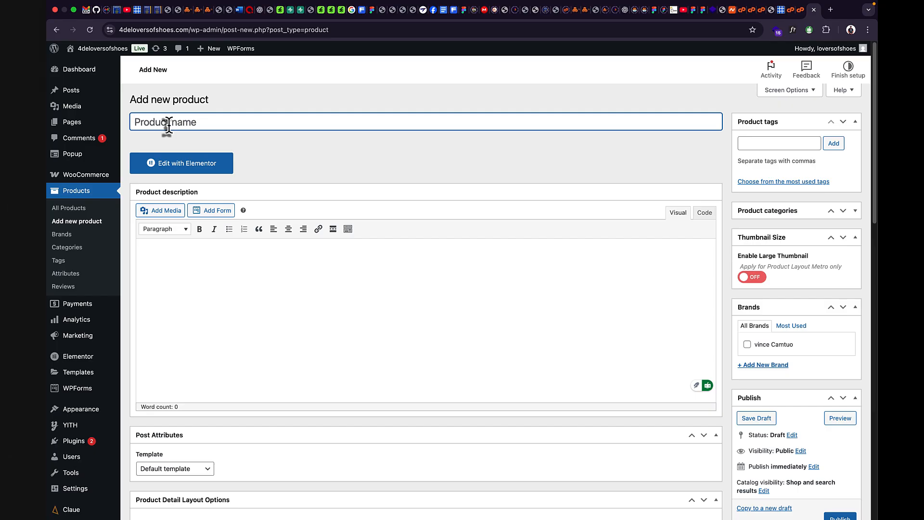
pyautogui.write('Adid')
pyautogui.write('as')
pyautogui.write('Pro MAs')
pyautogui.press('BackSpace')
pyautogui.press('BackSpace')
pyautogui.write('ax Blue')
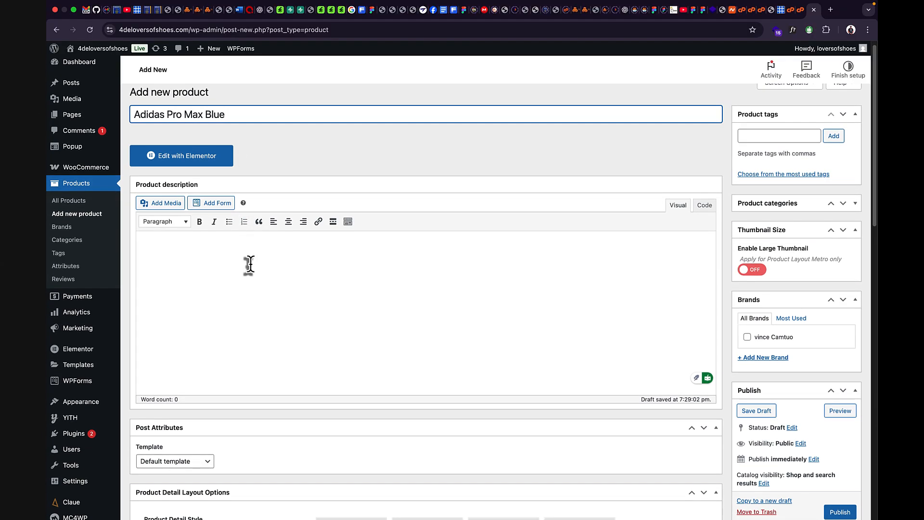
# Write the product description "This Shoe is good for your running and jogging.".
pyautogui.scroll(-1, 249, 267)
pyautogui.scroll(-1, 249, 267)
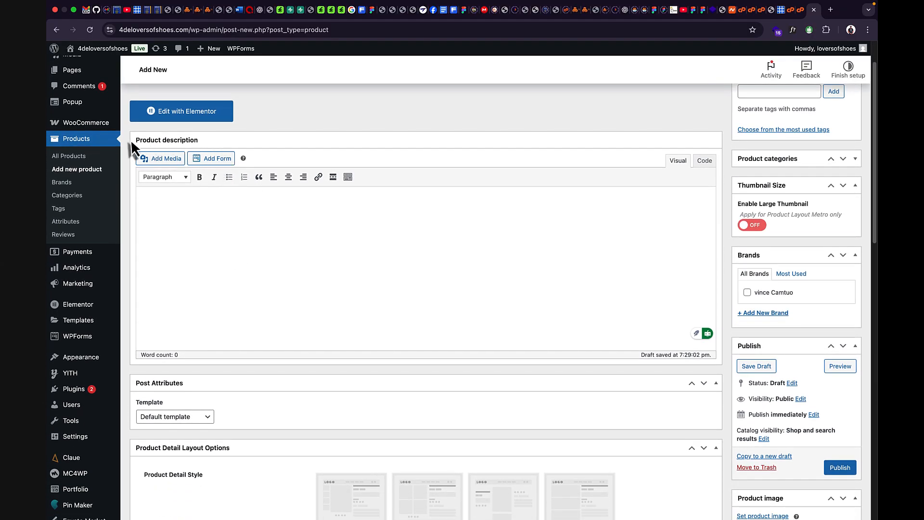
pyautogui.moveTo(132, 139); pyautogui.dragTo(241, 151)
pyautogui.click(247, 214)
pyautogui.write('This product')
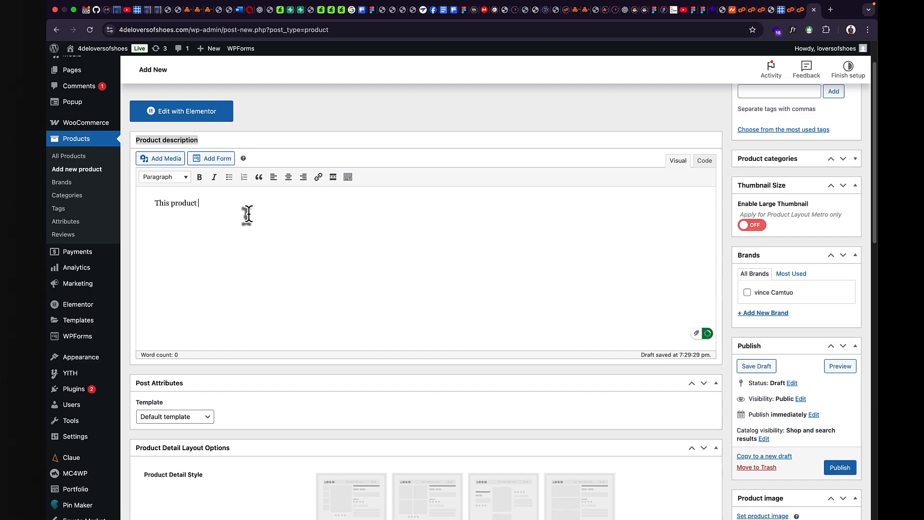
pyautogui.write(' is ')
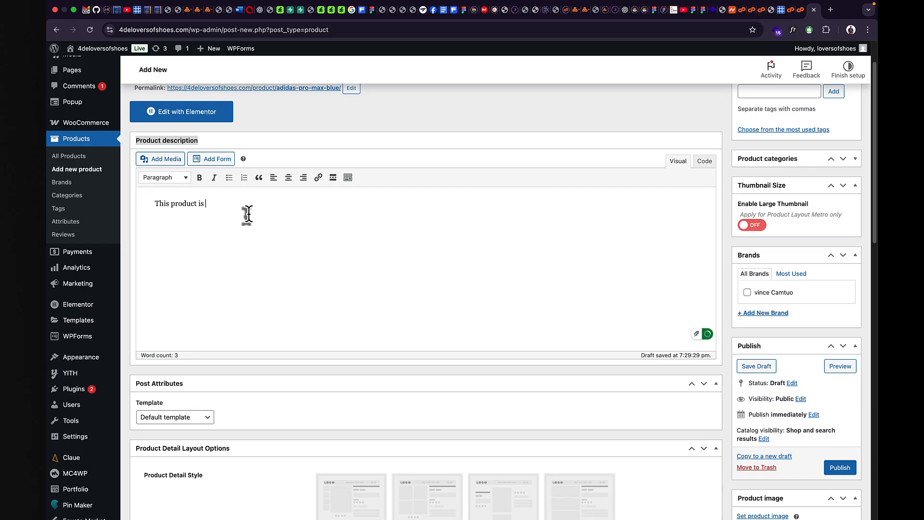
pyautogui.write('good for your running and jogi')
pyautogui.press('BackSpace')
pyautogui.write('ging')
pyautogui.doubleClick(174, 203)
pyautogui.write('shoe')
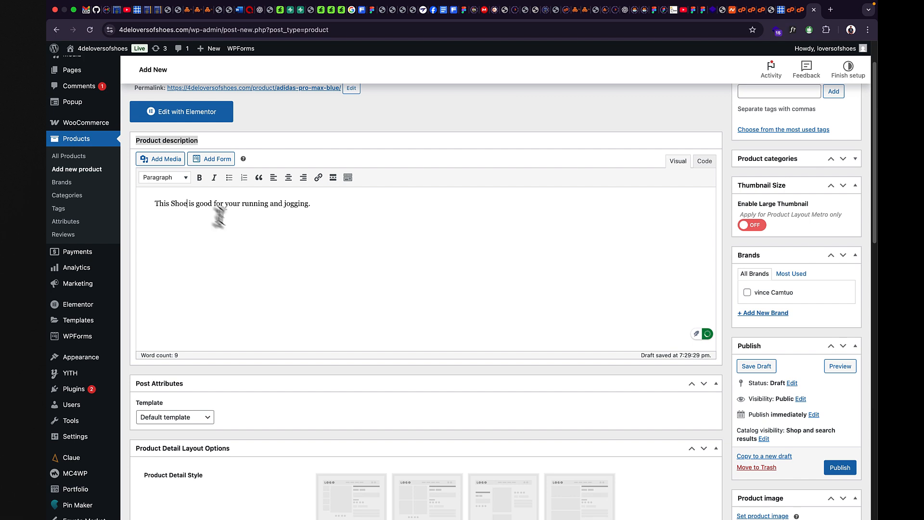
# Rearrange the form sections so that Product data sits directly below the product description.
pyautogui.scroll(-3, 230, 230)
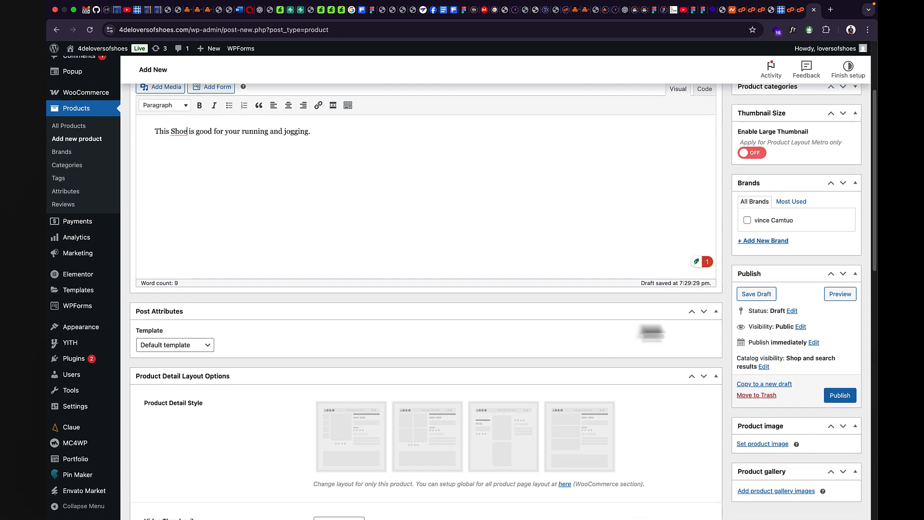
pyautogui.click(704, 311)
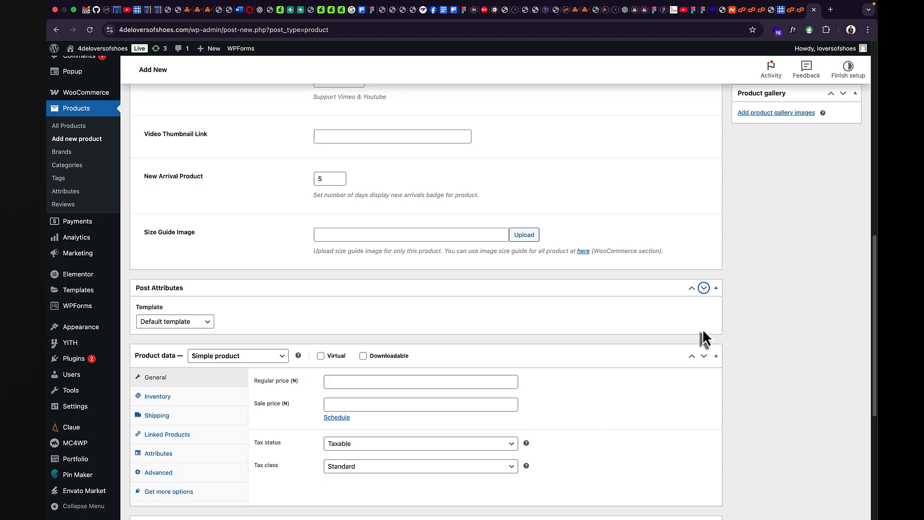
pyautogui.scroll(1, 702, 337)
pyautogui.click(691, 370)
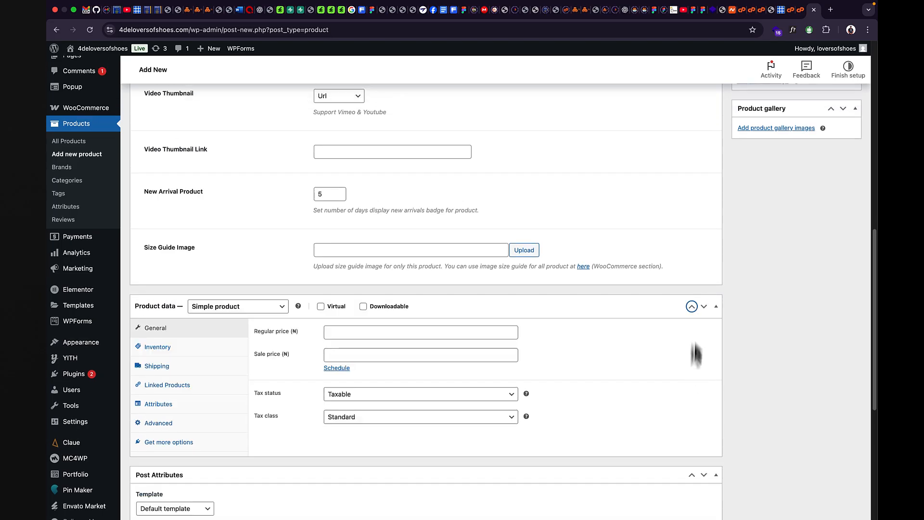
pyautogui.click(692, 306)
pyautogui.scroll(2, 688, 314)
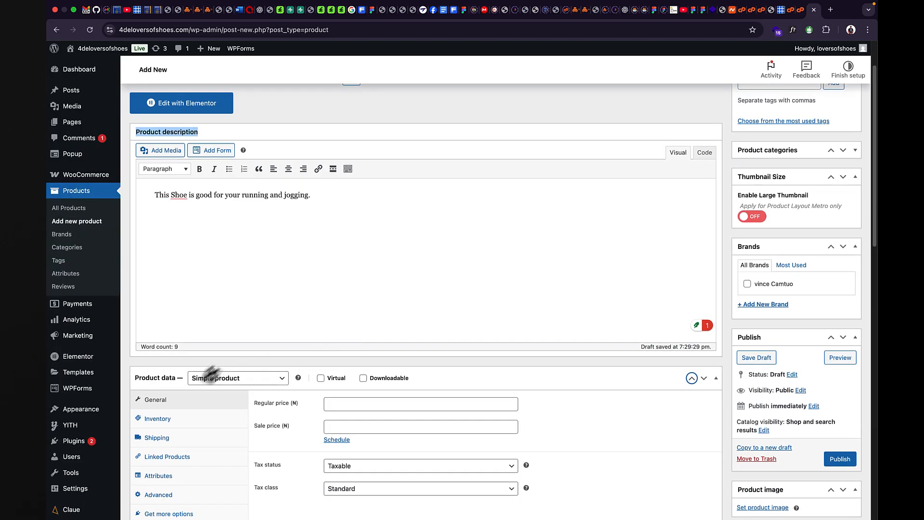
pyautogui.scroll(-1, 259, 404)
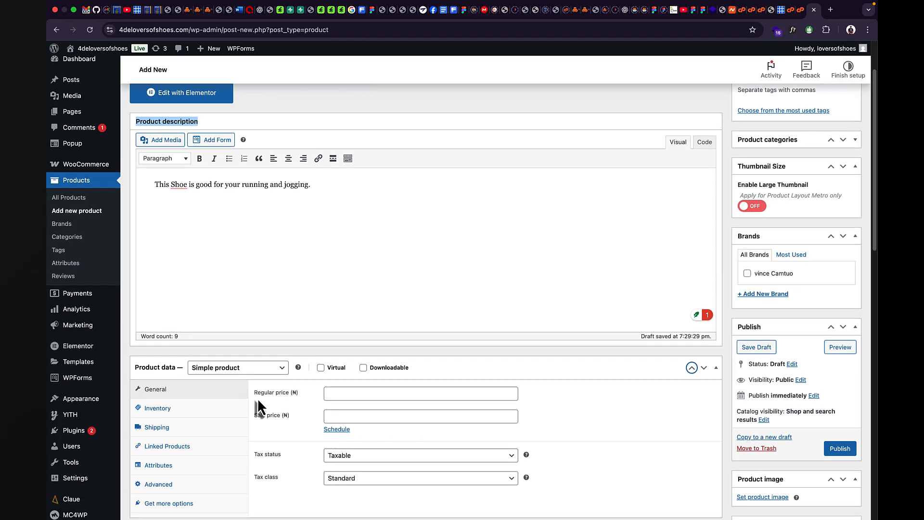
pyautogui.scroll(-3, 258, 401)
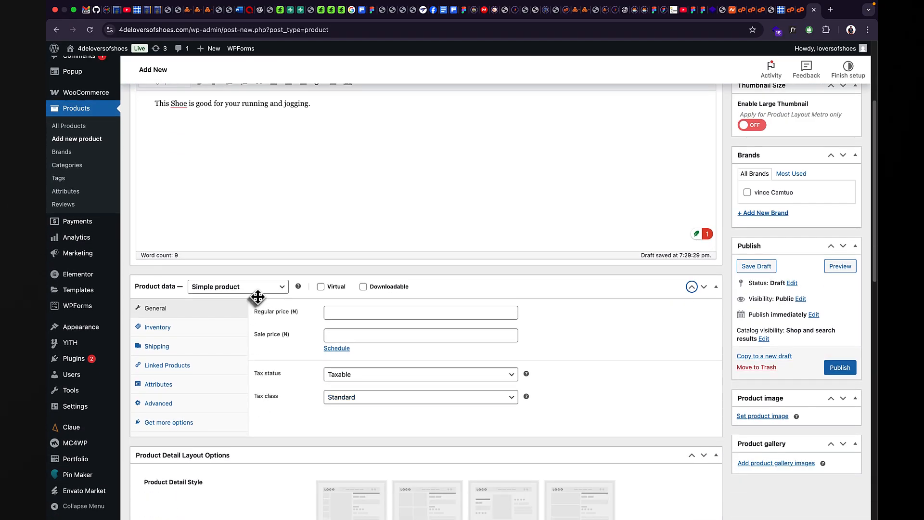
# Change the product type to Grouped product and show its linked products settings.
pyautogui.click(267, 288)
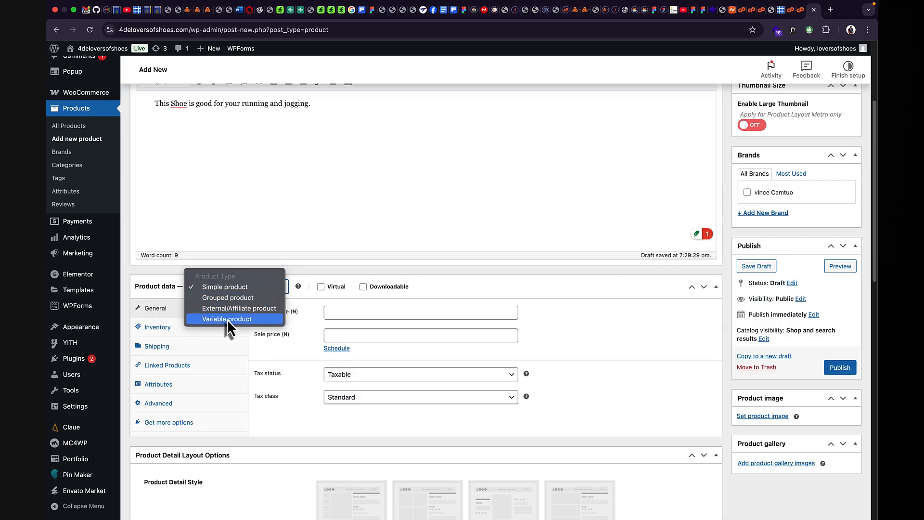
pyautogui.click(251, 287)
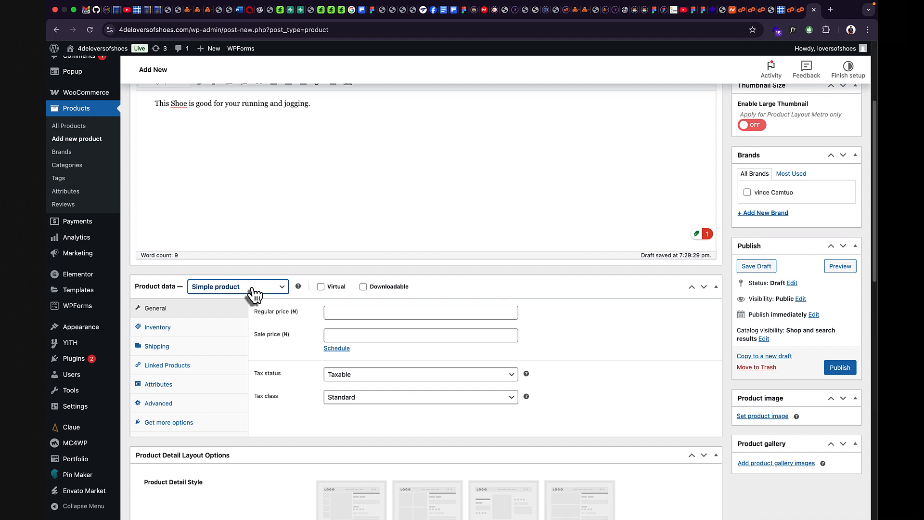
pyautogui.click(252, 290)
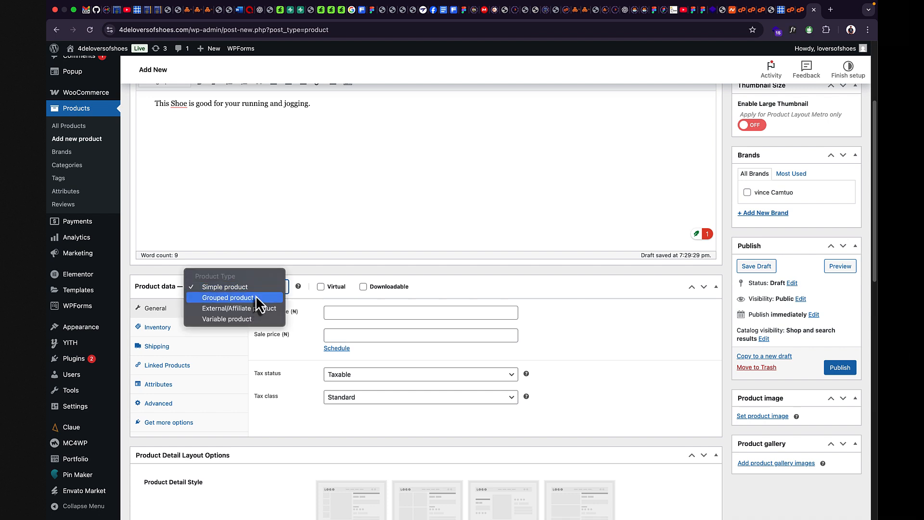
pyautogui.click(255, 296)
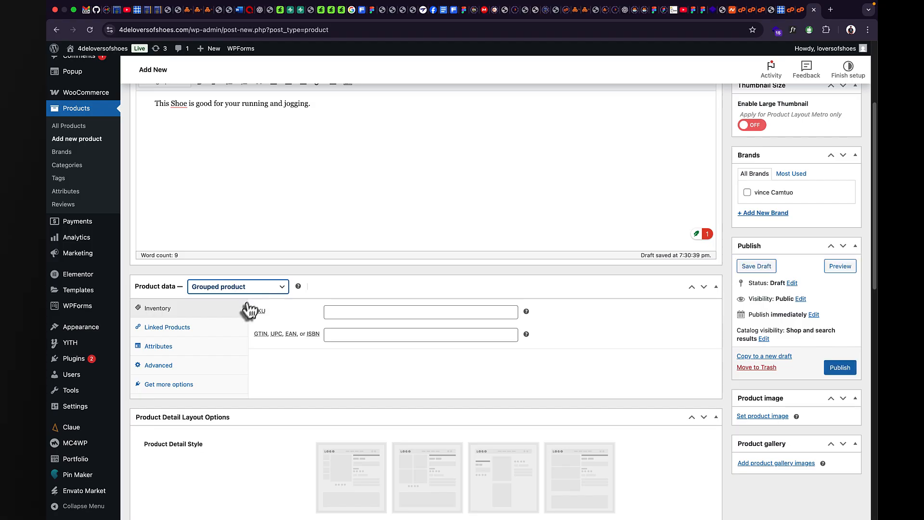
pyautogui.click(231, 327)
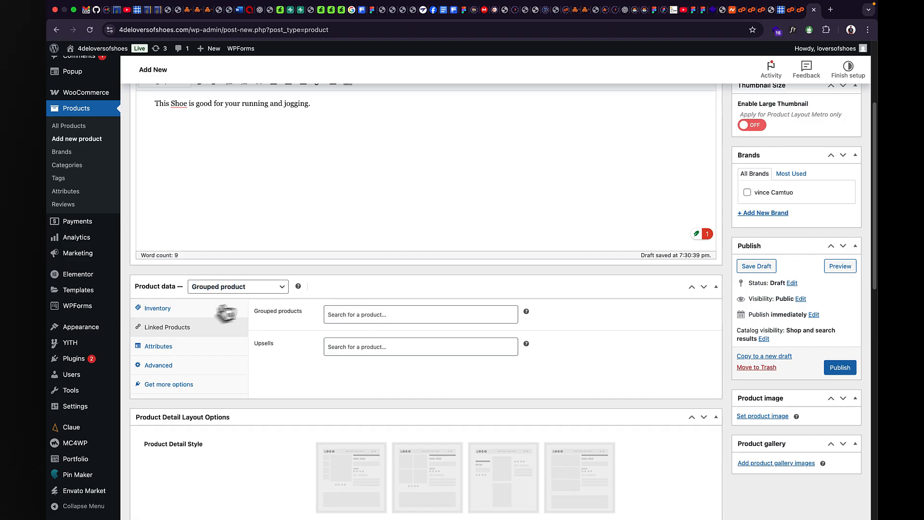
# Try the External/Affiliate product type, followed by the Variable product type, to compare their settings.
pyautogui.click(237, 289)
pyautogui.click(236, 301)
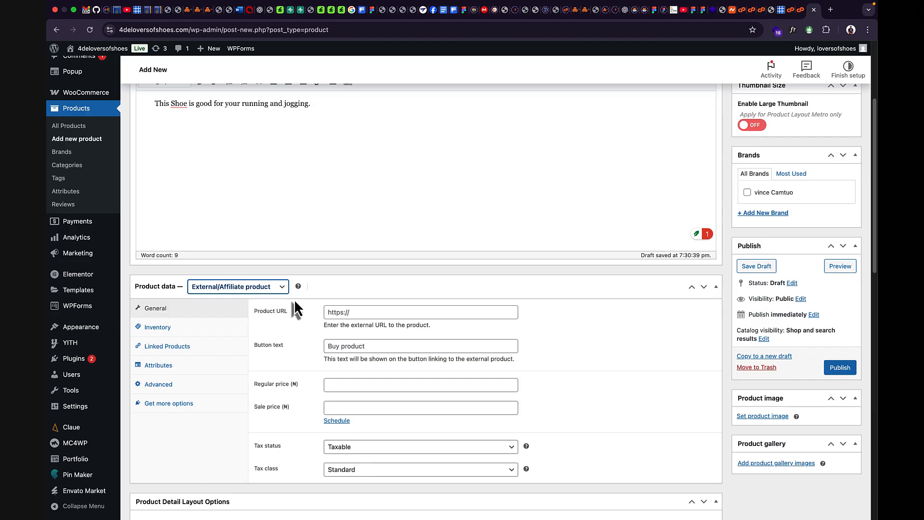
pyautogui.click(286, 292)
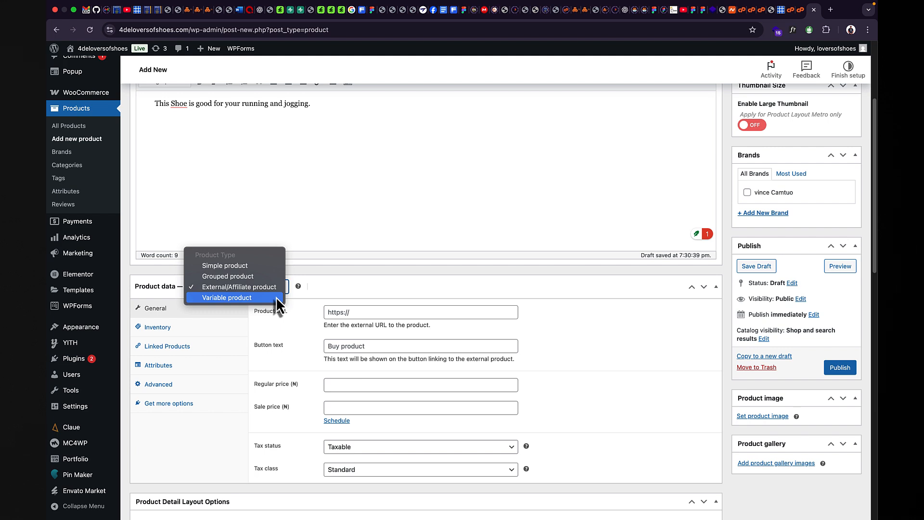
pyautogui.click(276, 297)
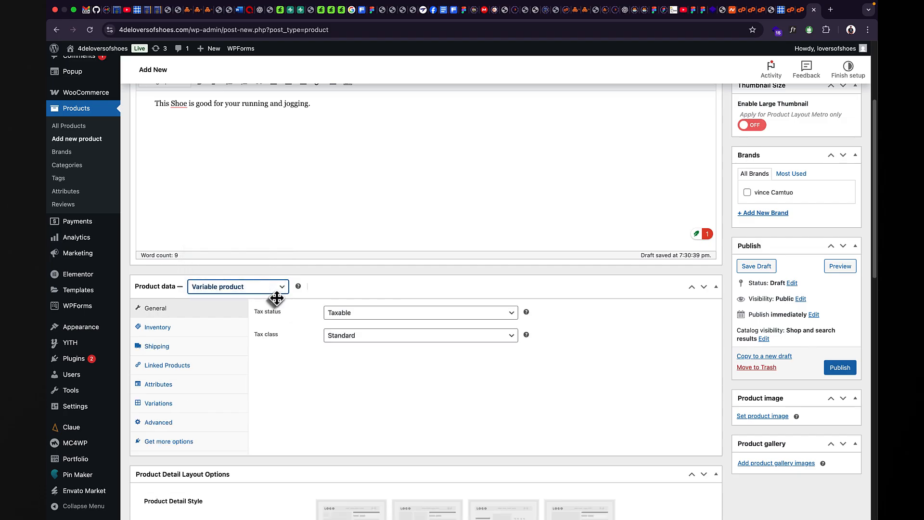
# Return the product type to Simple product, briefly trying Grouped product again.
pyautogui.click(247, 291)
pyautogui.click(254, 256)
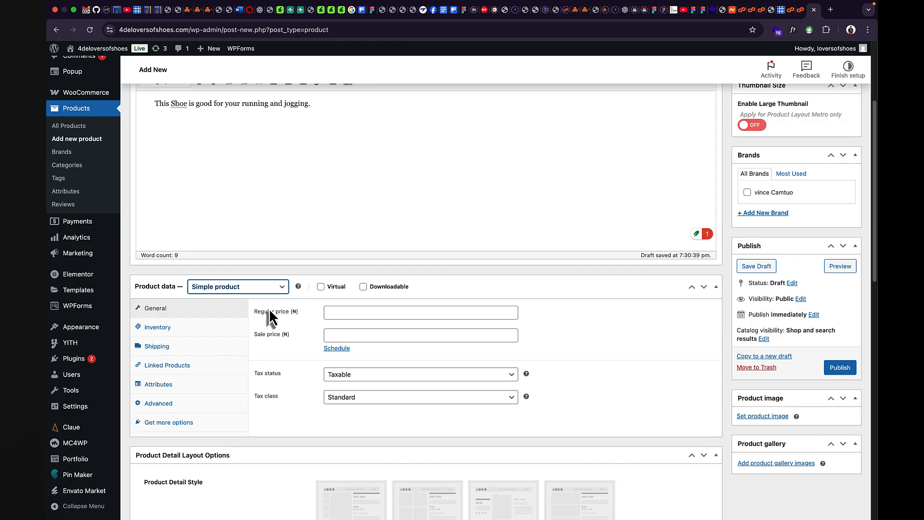
pyautogui.click(284, 288)
pyautogui.click(282, 288)
pyautogui.click(279, 288)
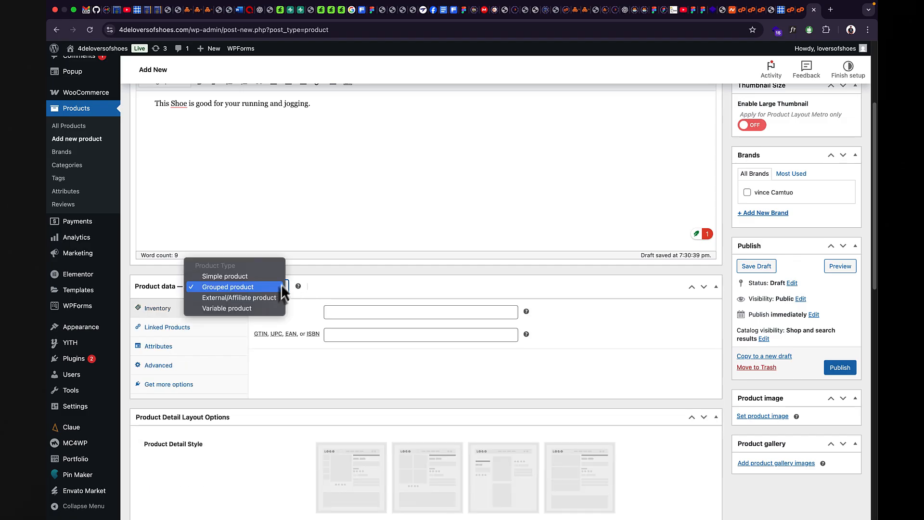
pyautogui.click(282, 279)
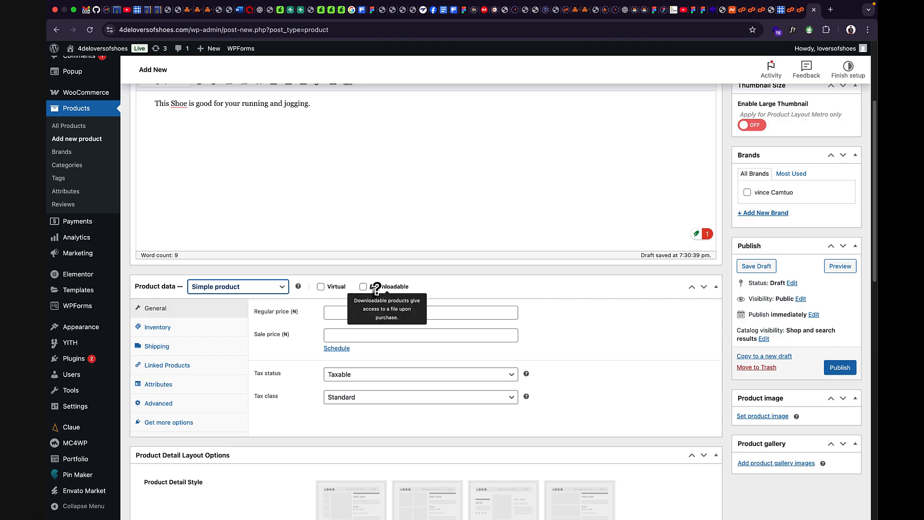
# Turn the Virtual option on for the simple product and switch it off again.
pyautogui.moveTo(333, 289)
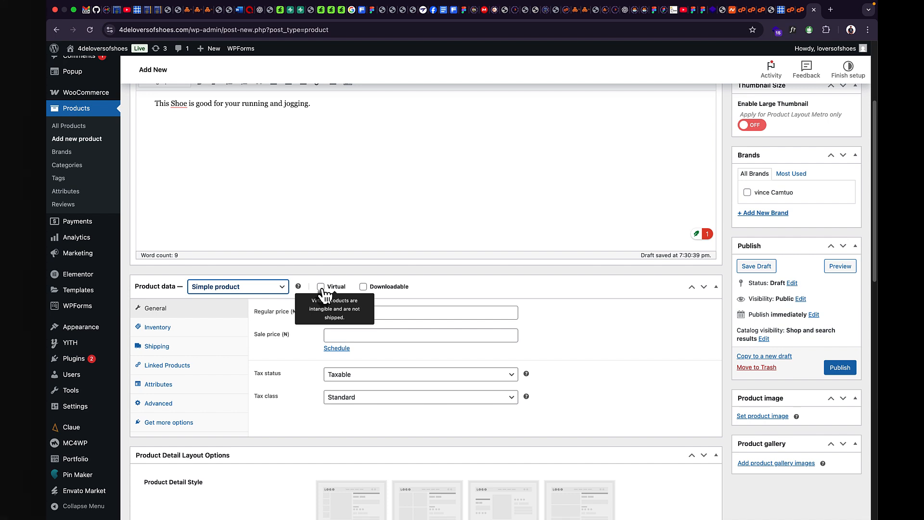
pyautogui.click(321, 287)
pyautogui.click(320, 287)
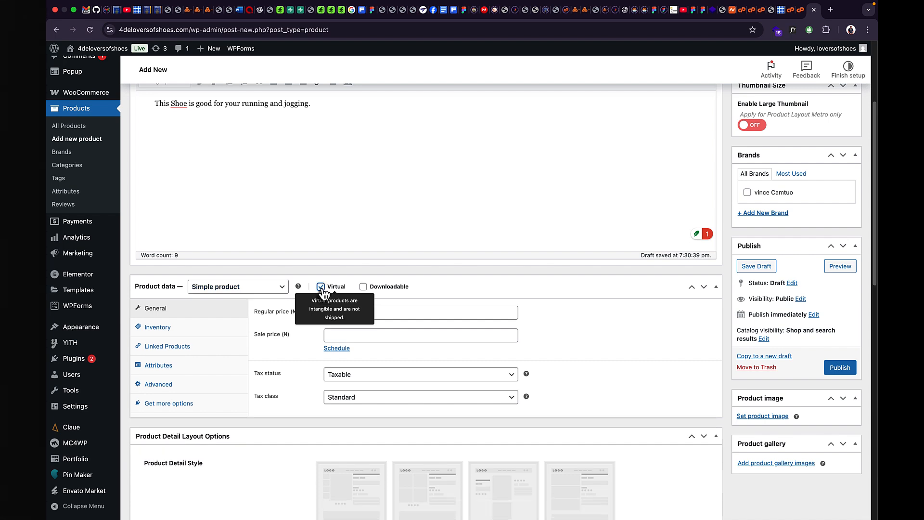
# Mark the simple product as Downloadable and look over its downloadable file settings.
pyautogui.click(364, 287)
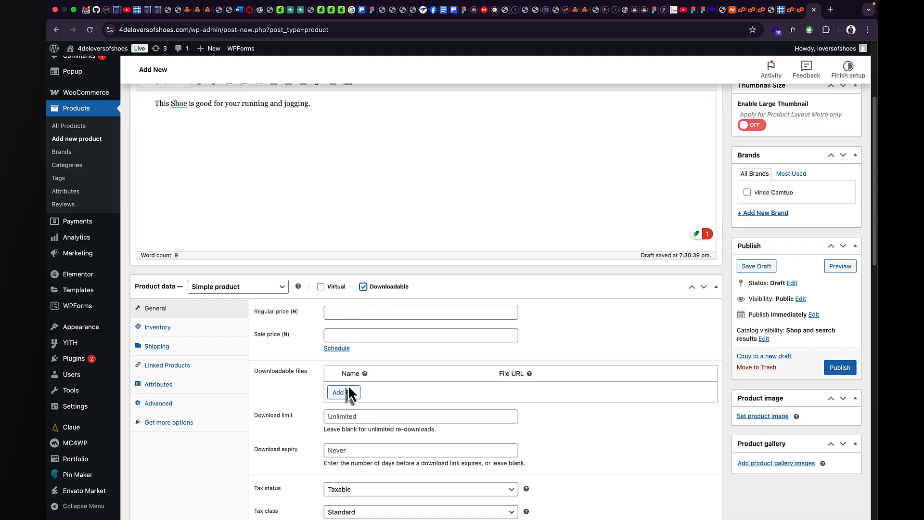
pyautogui.scroll(-3, 354, 447)
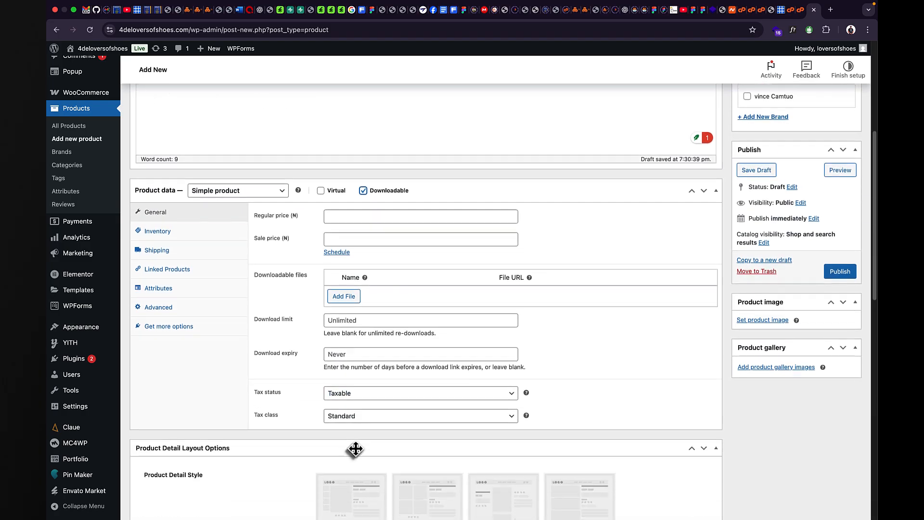
pyautogui.scroll(1, 357, 390)
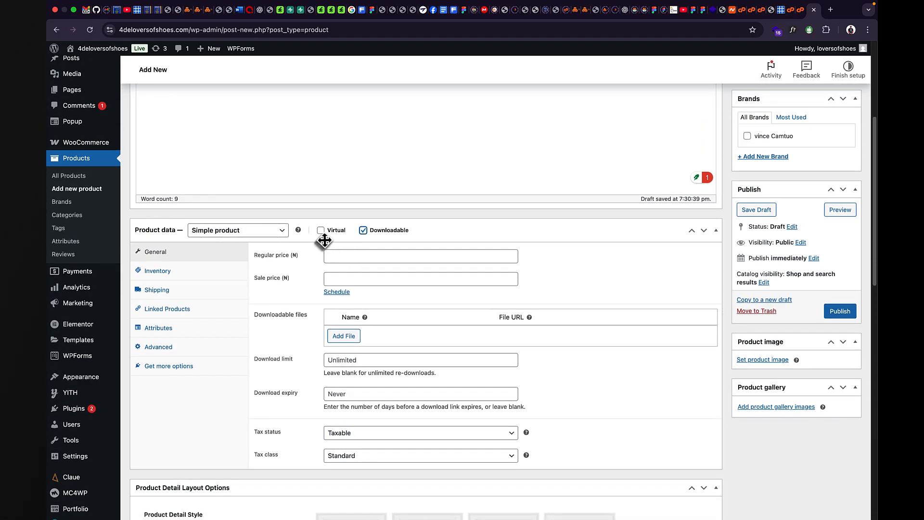
# Switch off the Downloadable option, try Virtual and Downloadable together, and leave both options off for the simple product.
pyautogui.click(363, 230)
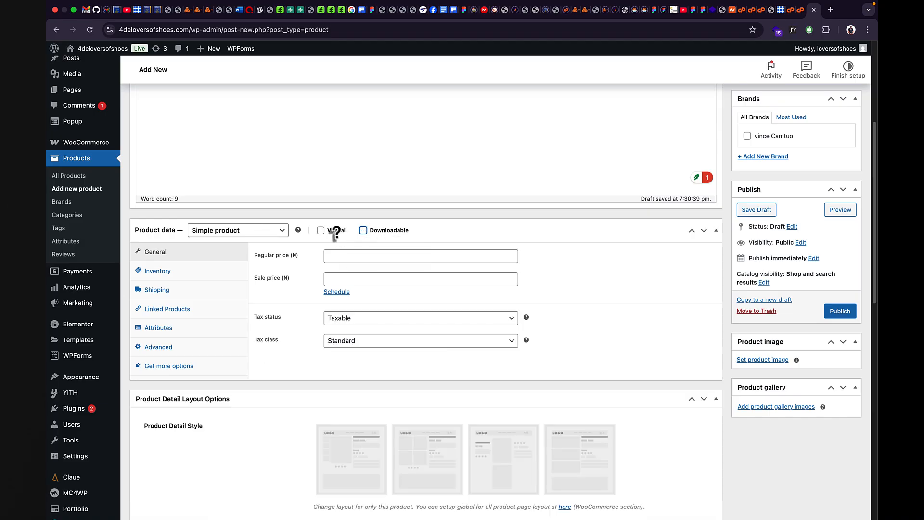
pyautogui.click(324, 233)
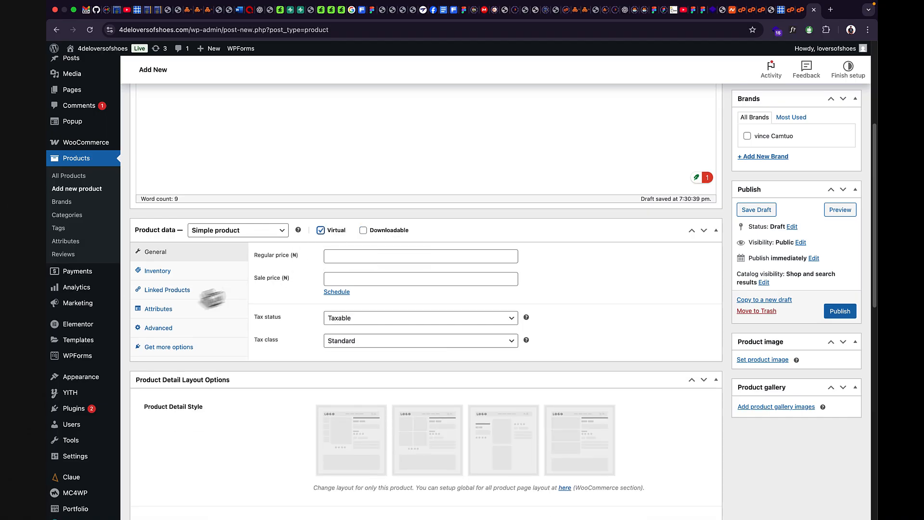
pyautogui.click(363, 230)
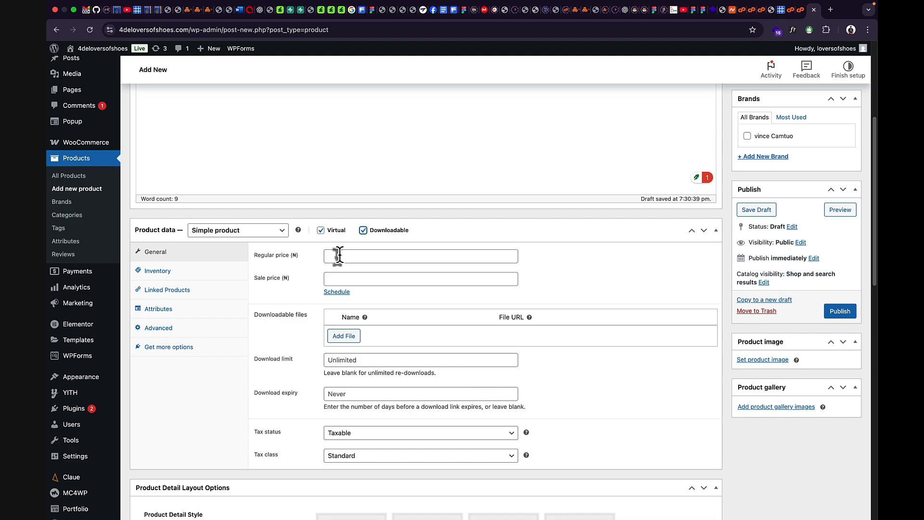
pyautogui.click(363, 230)
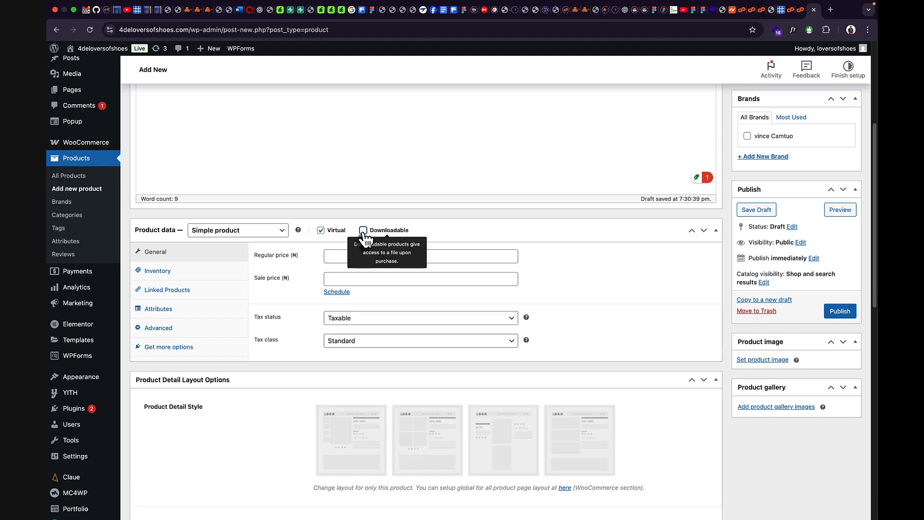
pyautogui.click(322, 229)
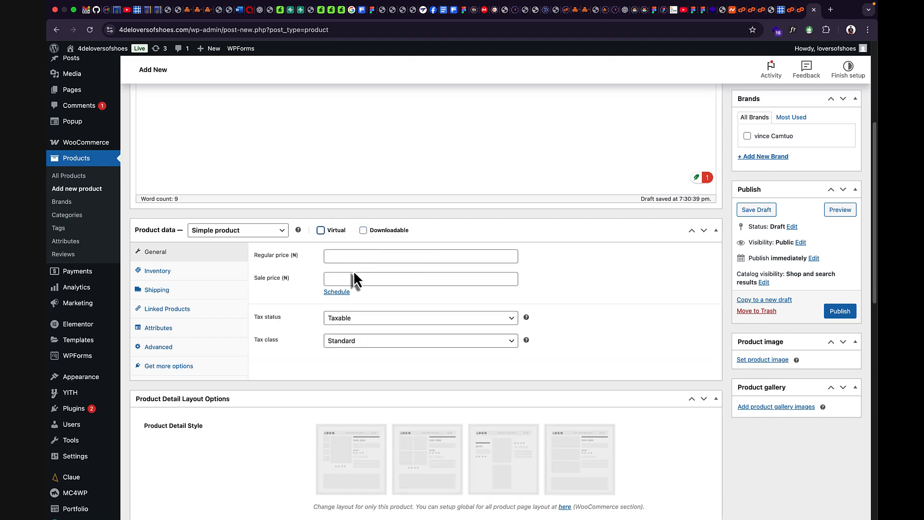
# Set the product's regular price to 50000 and its sale price to 45000.
pyautogui.click(331, 256)
pyautogui.write('50000')
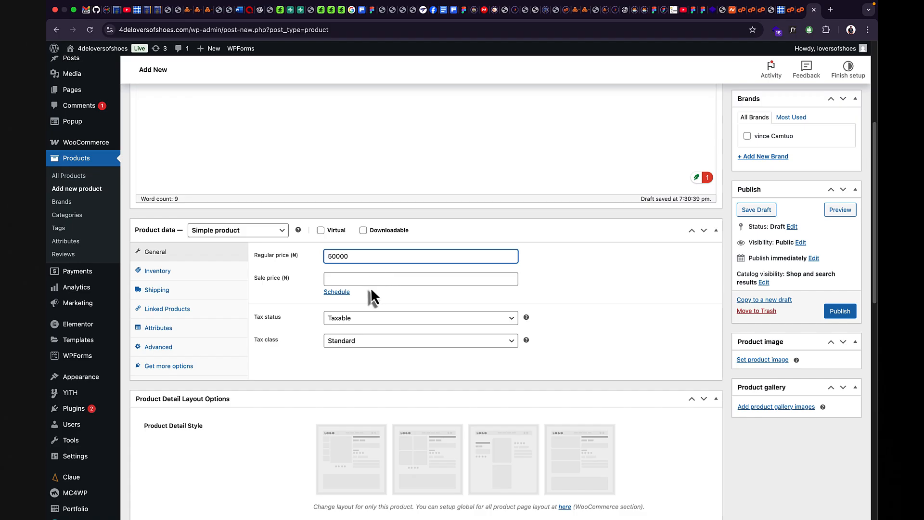
pyautogui.click(354, 281)
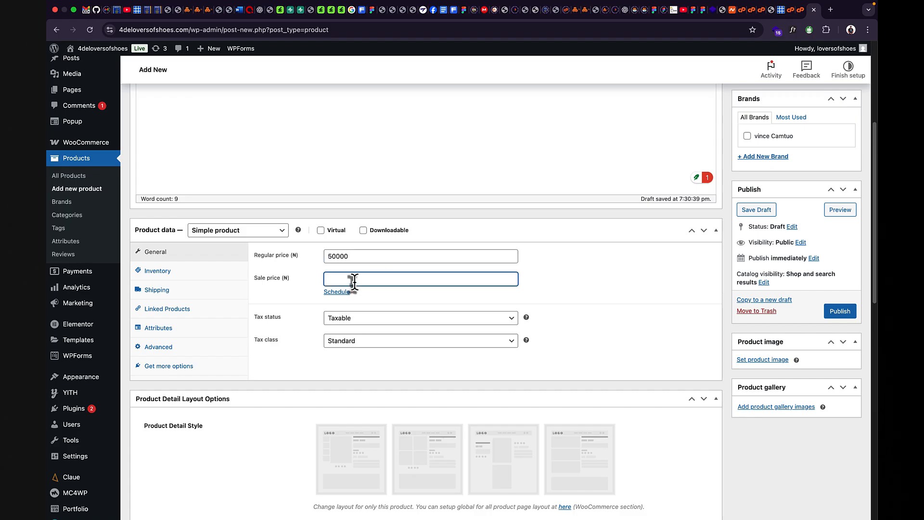
pyautogui.write('45000')
# Schedule the sale price to run from 2025-12-11 to 2025-12-31.
pyautogui.click(337, 292)
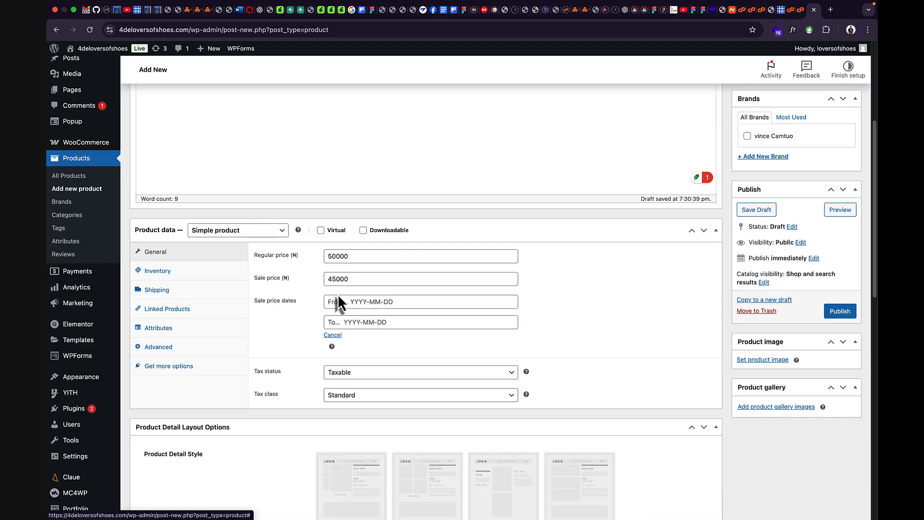
pyautogui.click(351, 304)
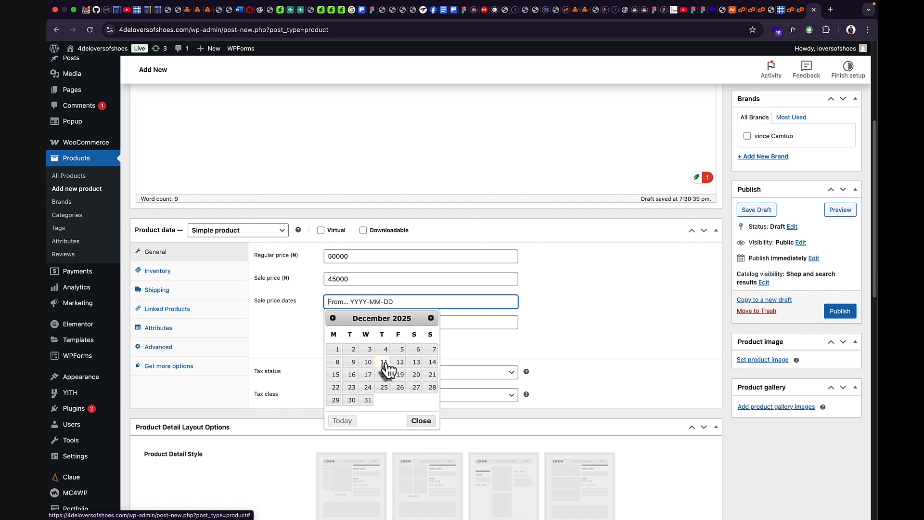
pyautogui.click(384, 362)
pyautogui.click(381, 321)
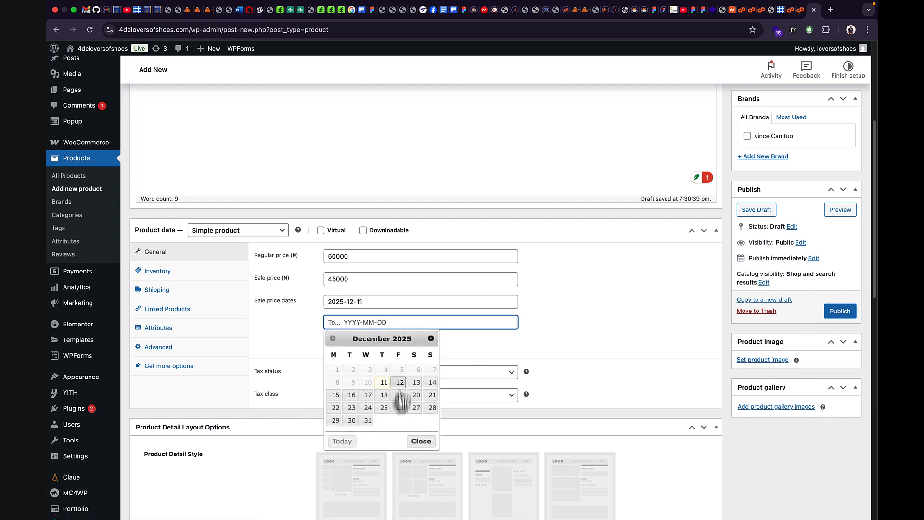
pyautogui.click(368, 422)
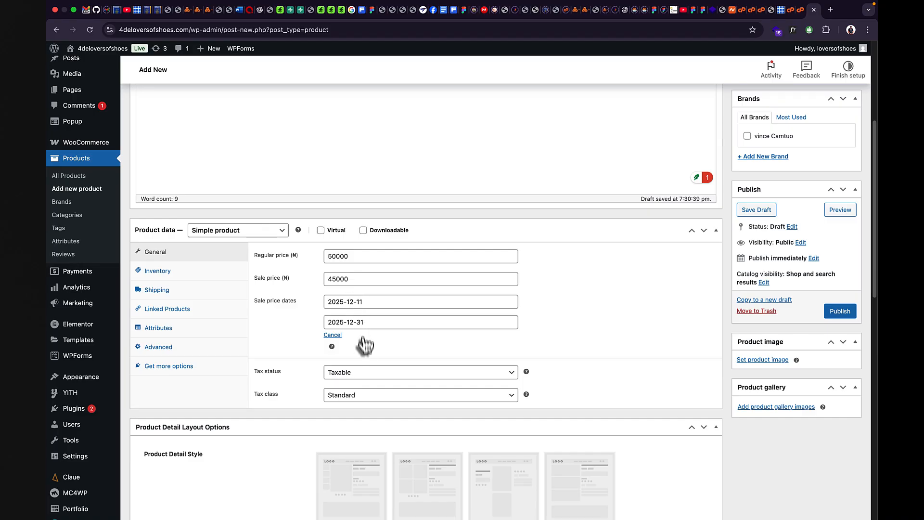
# Set the product's tax status to None.
pyautogui.scroll(-1, 364, 351)
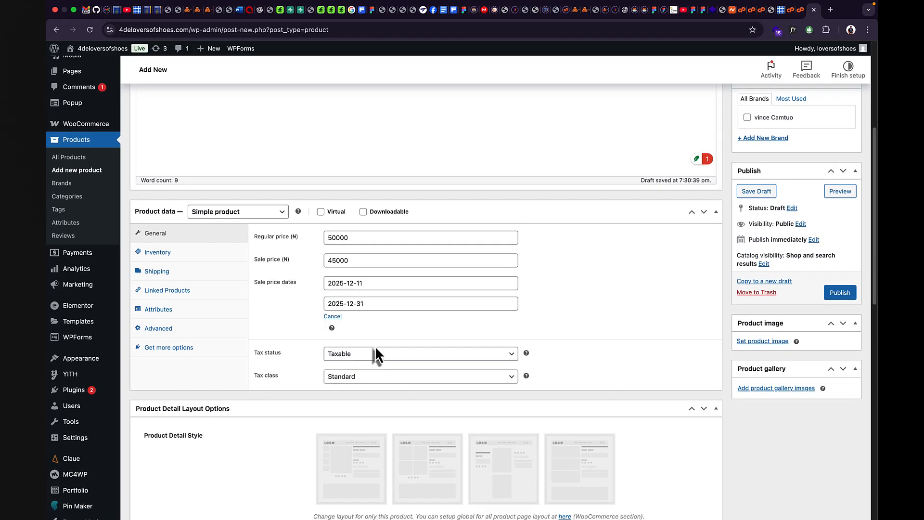
pyautogui.click(401, 356)
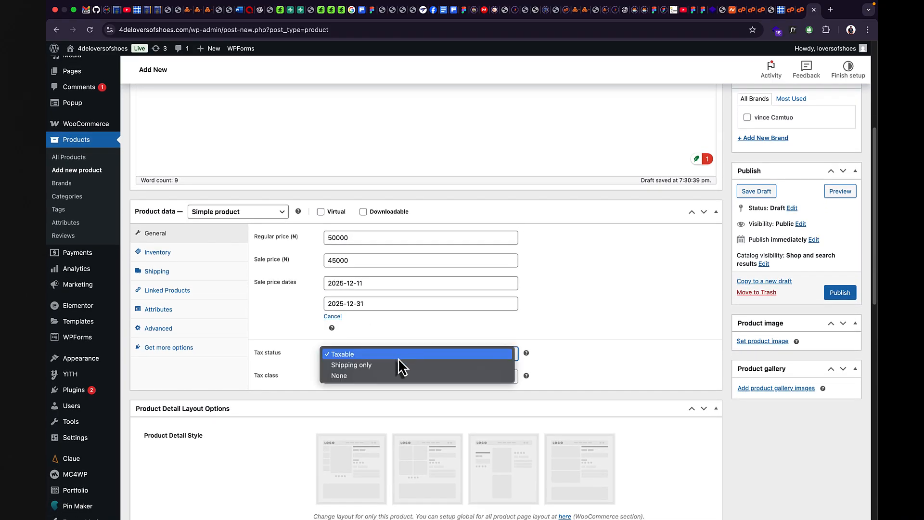
pyautogui.click(359, 378)
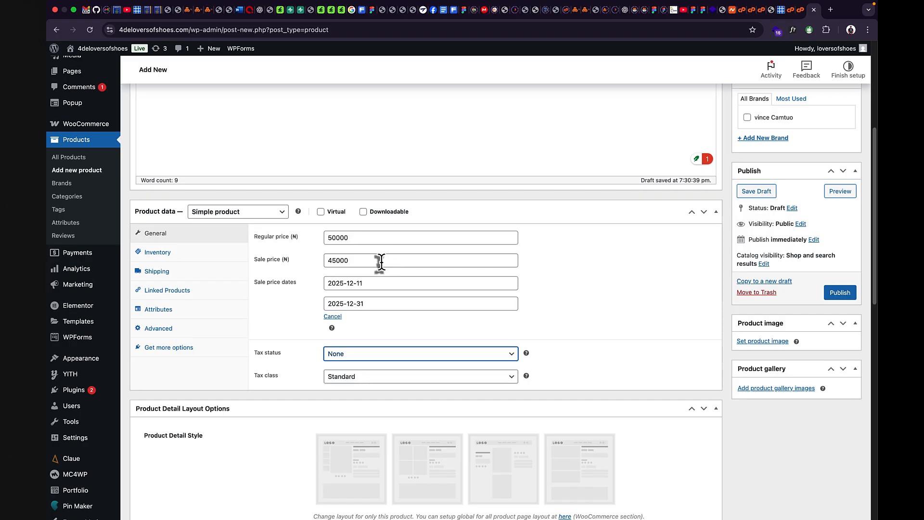
# Turn on the Downloadable option to review the download limit and expiry settings, and switch it off again.
pyautogui.click(364, 213)
pyautogui.scroll(-4, 398, 288)
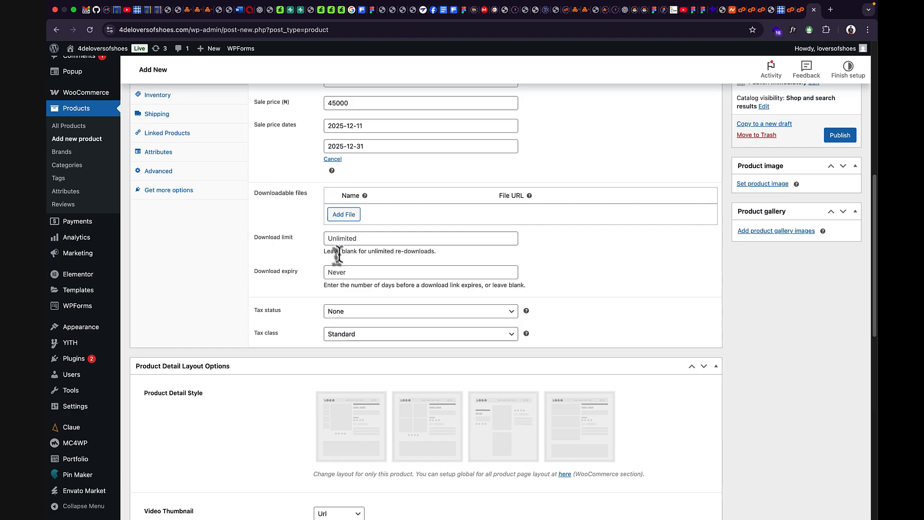
pyautogui.click(343, 270)
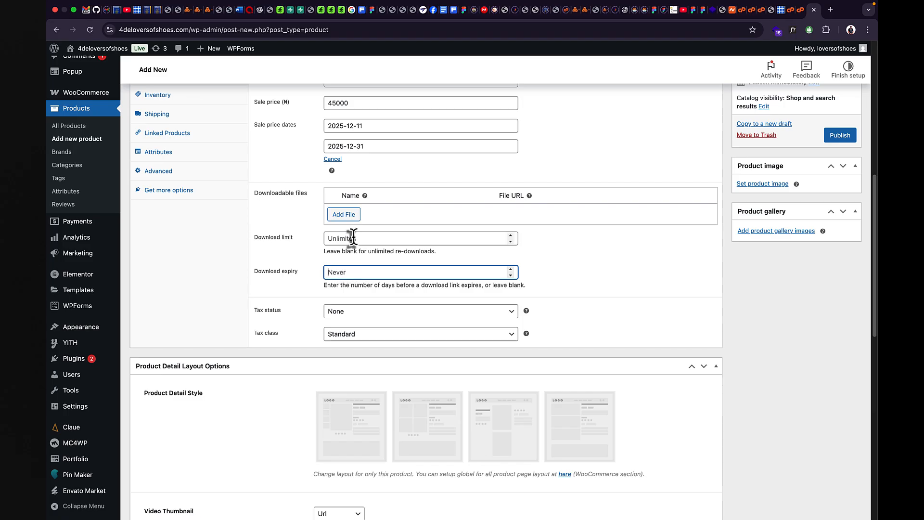
pyautogui.scroll(2, 356, 244)
pyautogui.scroll(1, 357, 244)
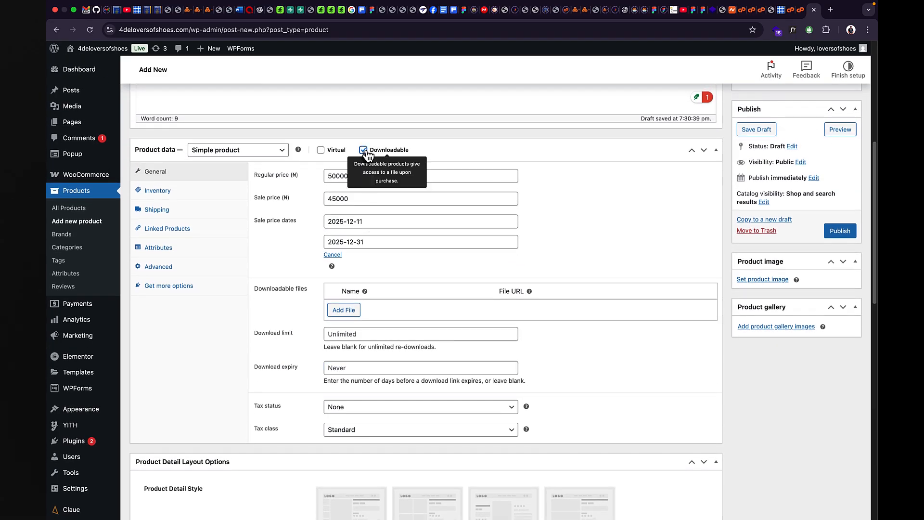
pyautogui.click(364, 151)
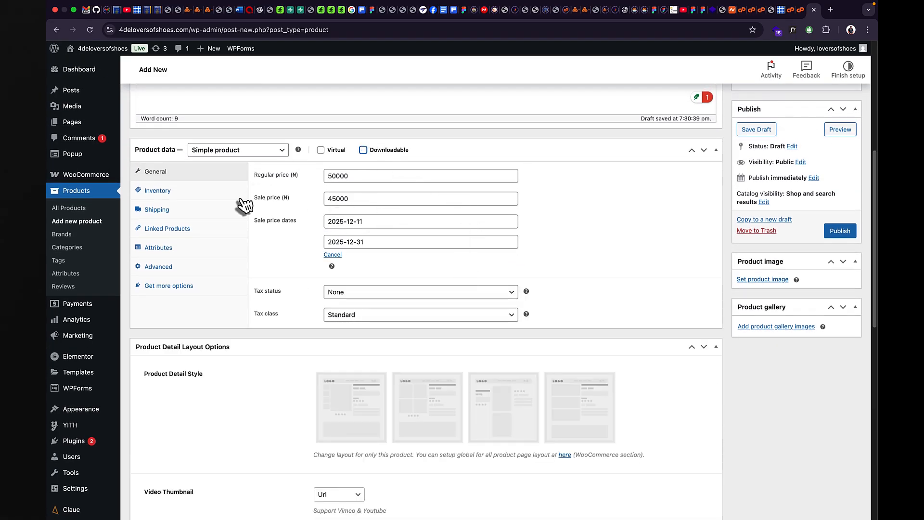
# Enter FTLS-2334 as the product's SKU in the inventory settings.
pyautogui.click(176, 196)
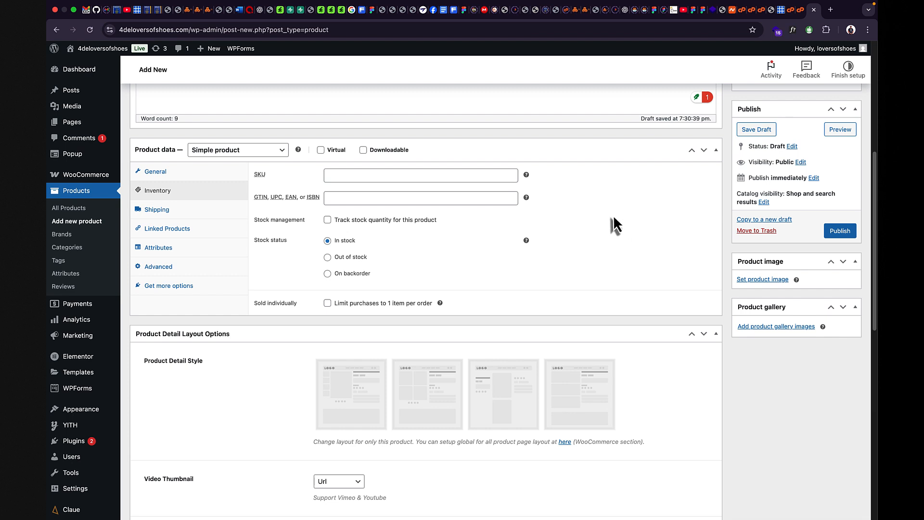
pyautogui.doubleClick(260, 175)
pyautogui.click(260, 177)
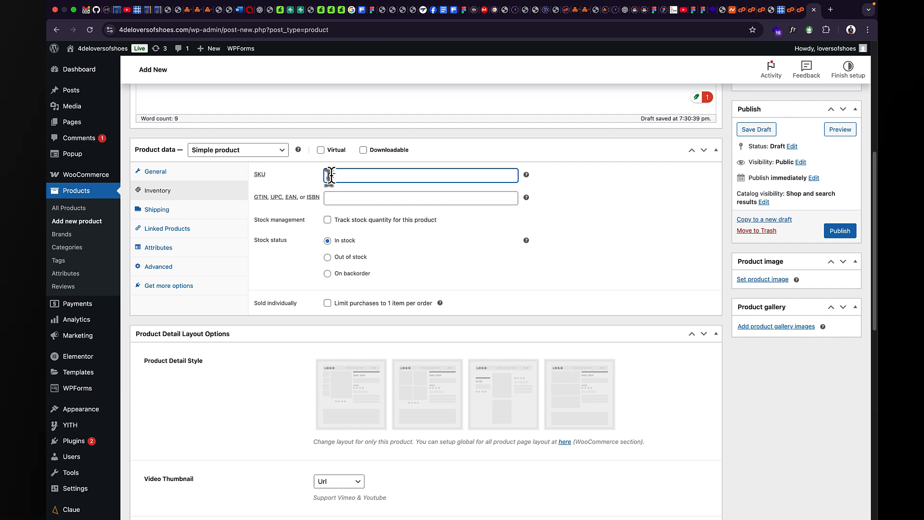
pyautogui.write('4L')
pyautogui.write('S')
pyautogui.write('-2334')
pyautogui.click(477, 237)
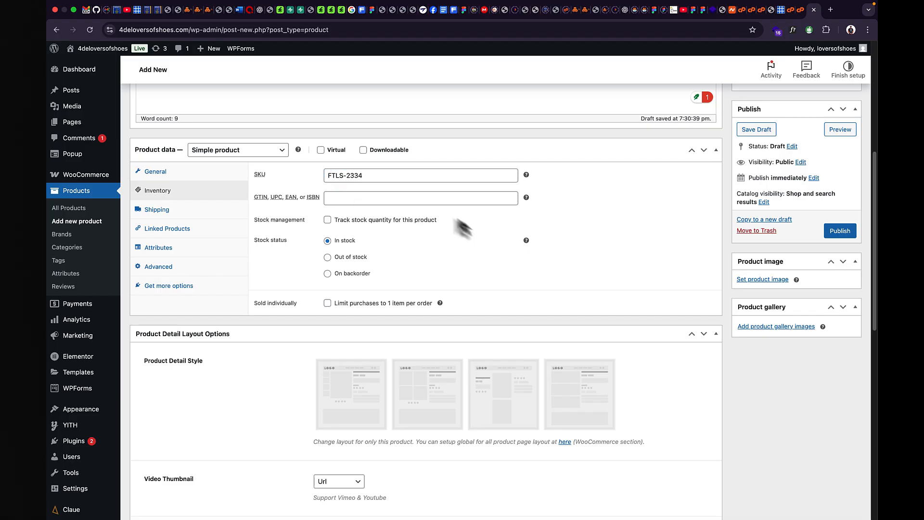
# Enable stock quantity tracking for the product and set the quantity to 5.
pyautogui.click(314, 200)
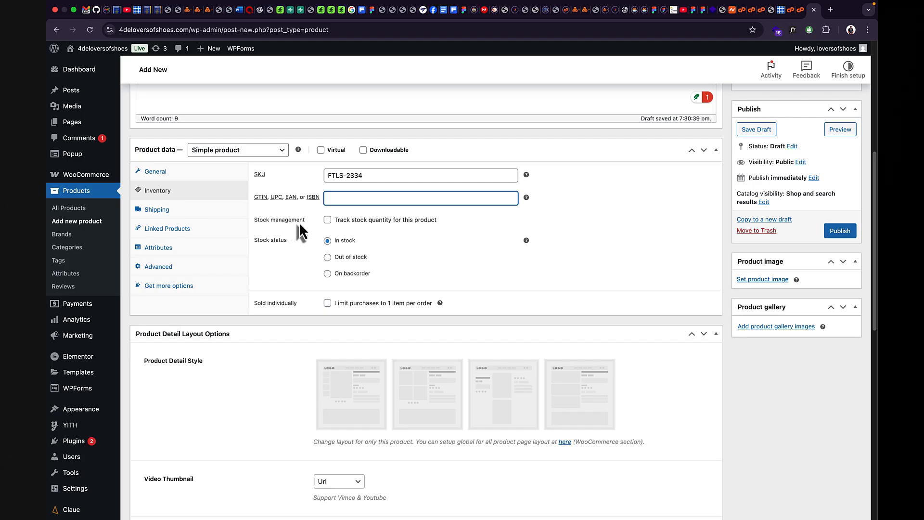
pyautogui.moveTo(305, 221); pyautogui.dragTo(268, 221)
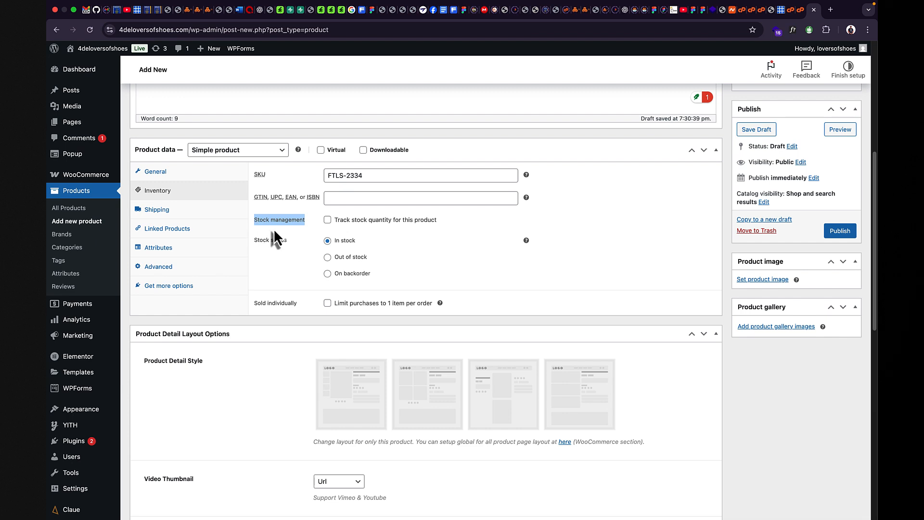
pyautogui.moveTo(299, 505)
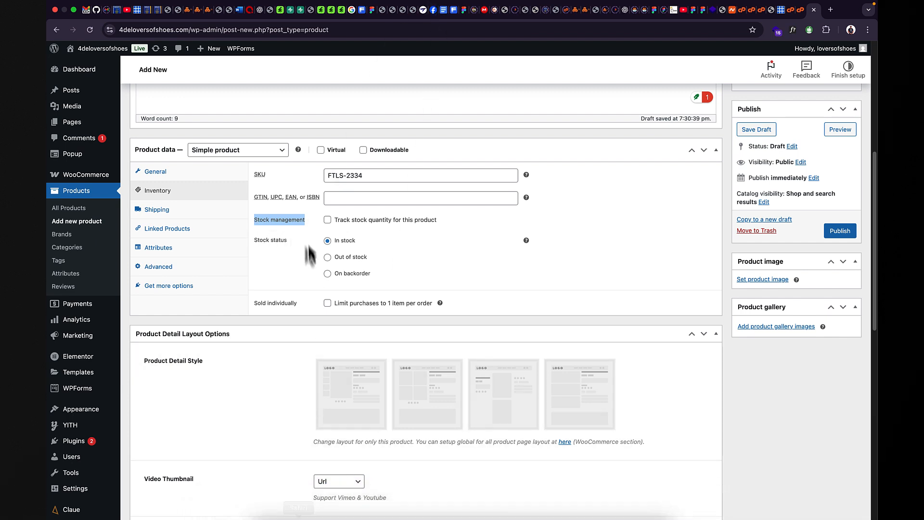
pyautogui.click(328, 221)
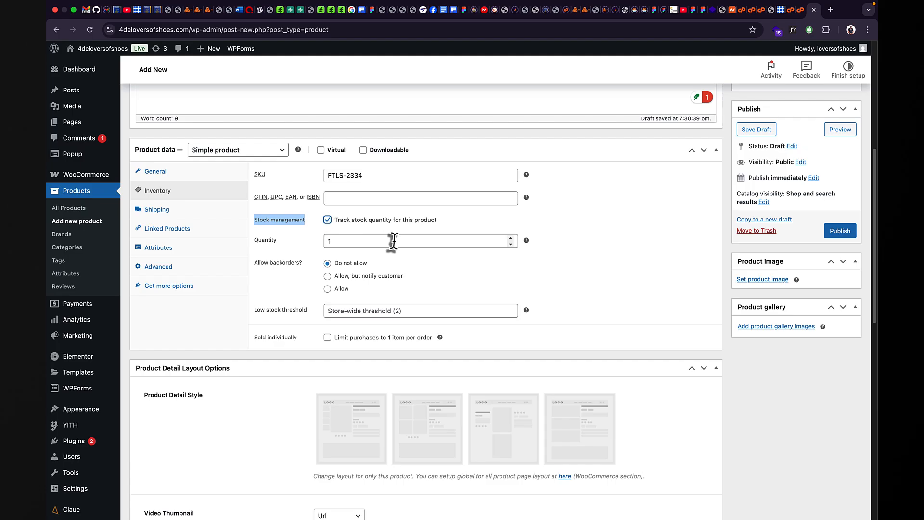
pyautogui.click(365, 244)
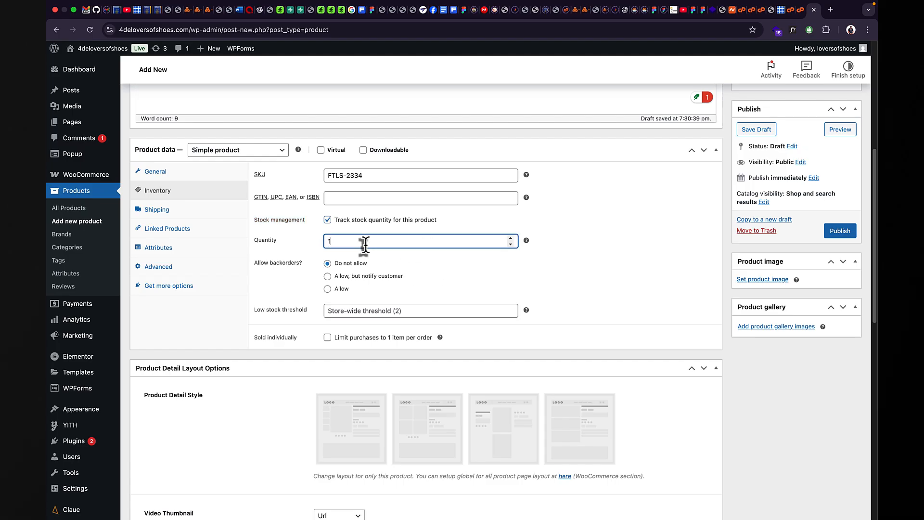
pyautogui.moveTo(365, 244); pyautogui.dragTo(315, 242)
pyautogui.write('5')
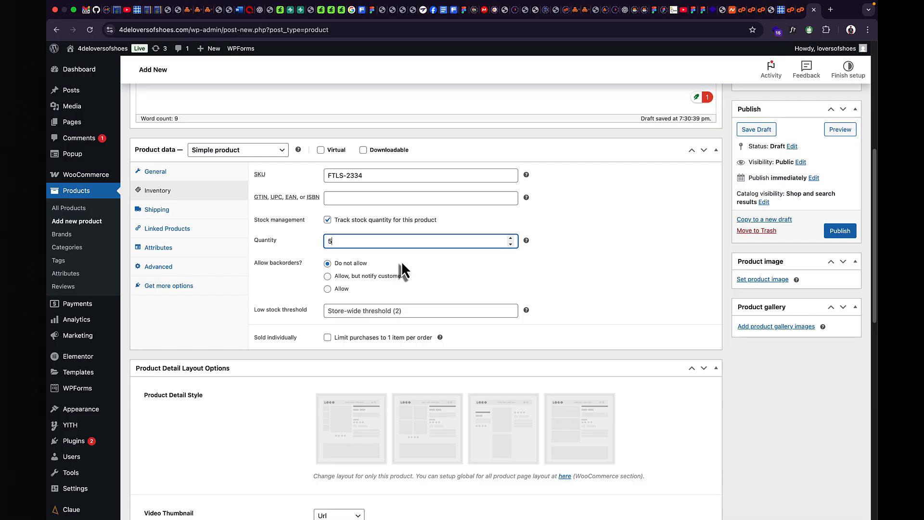
# Try the backorder choices, including Allow, and return the setting to Do not allow.
pyautogui.click(328, 278)
pyautogui.click(328, 264)
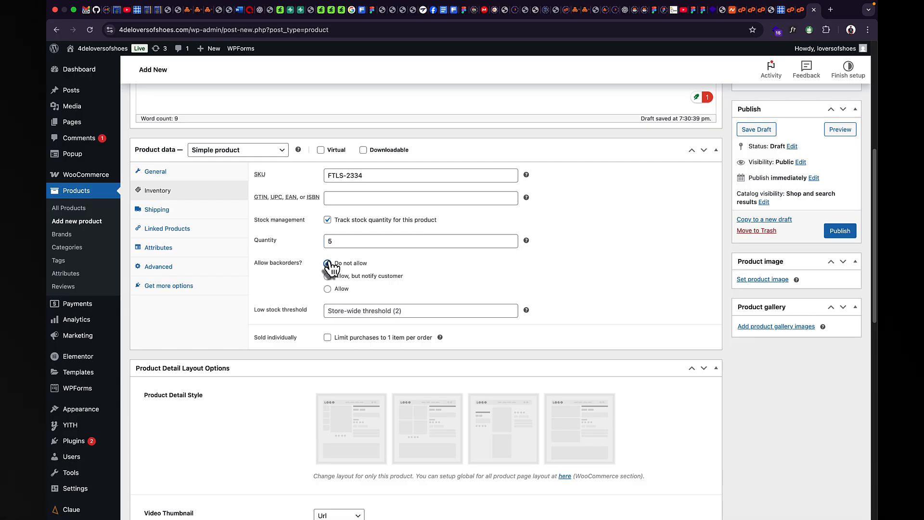
pyautogui.click(328, 289)
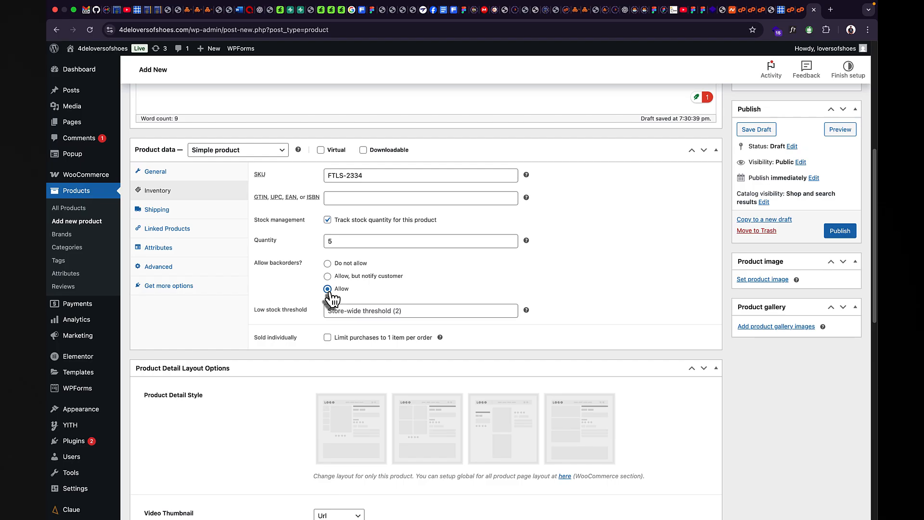
pyautogui.click(327, 263)
# Set the low stock threshold to 2, and turn the limit of 1 item per order on and off again.
pyautogui.click(457, 311)
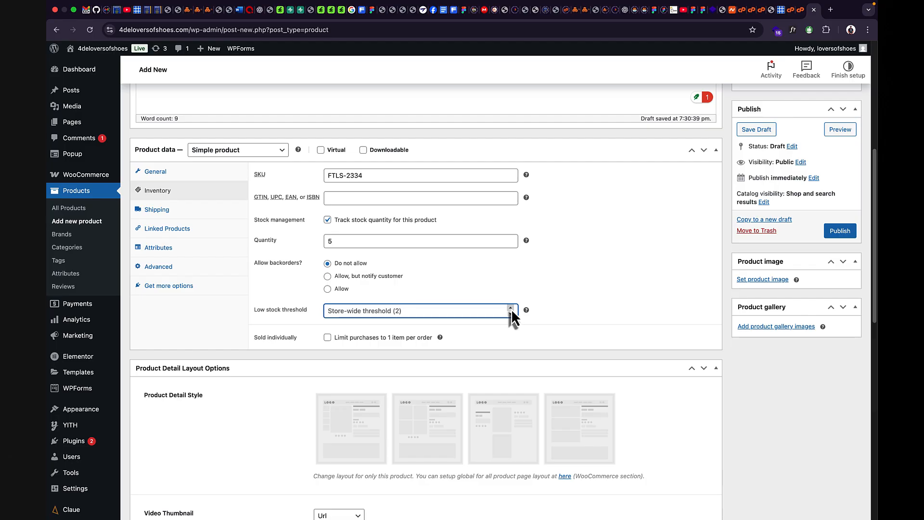
pyautogui.write('2')
pyautogui.click(329, 339)
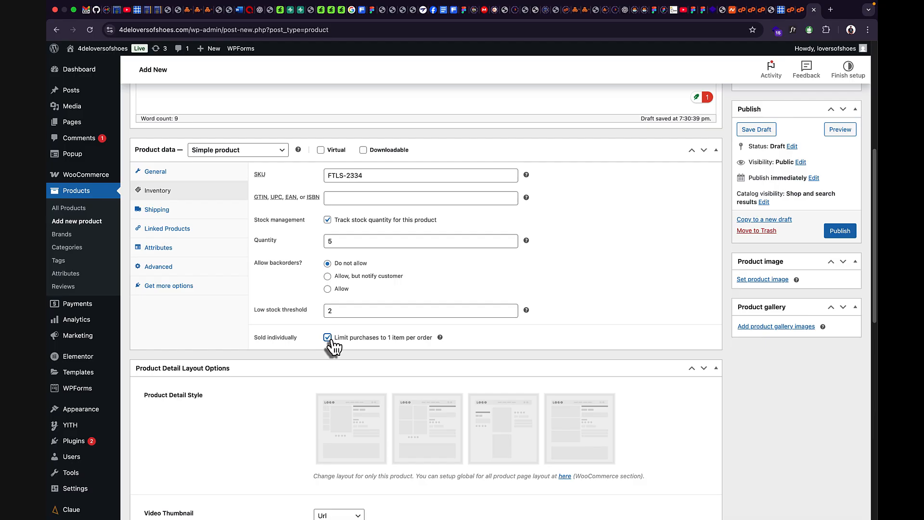
pyautogui.click(329, 339)
# Look over the shipping settings and the available shipping classes, and open the linked products settings.
pyautogui.click(182, 214)
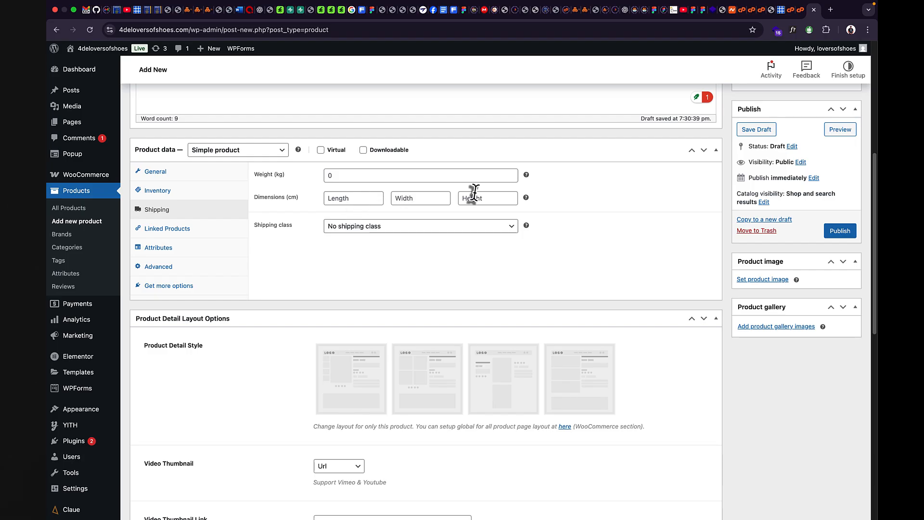
pyautogui.click(418, 226)
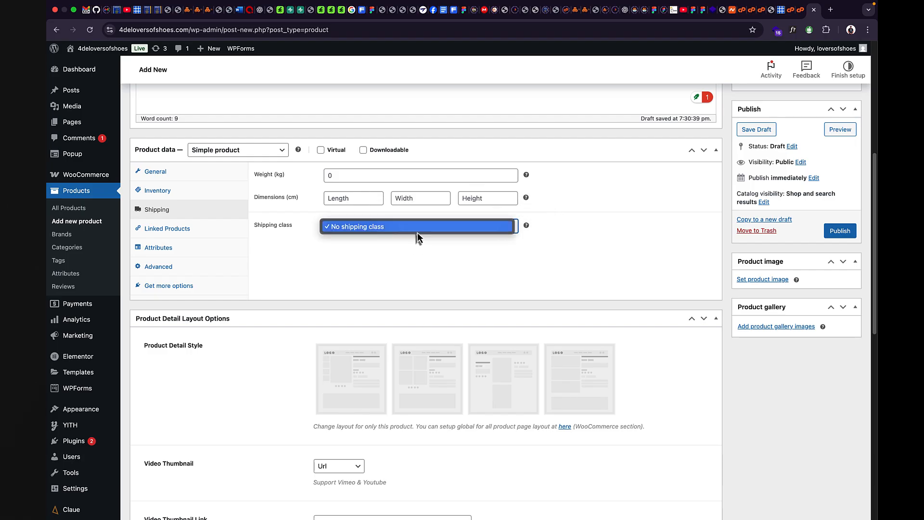
pyautogui.click(429, 236)
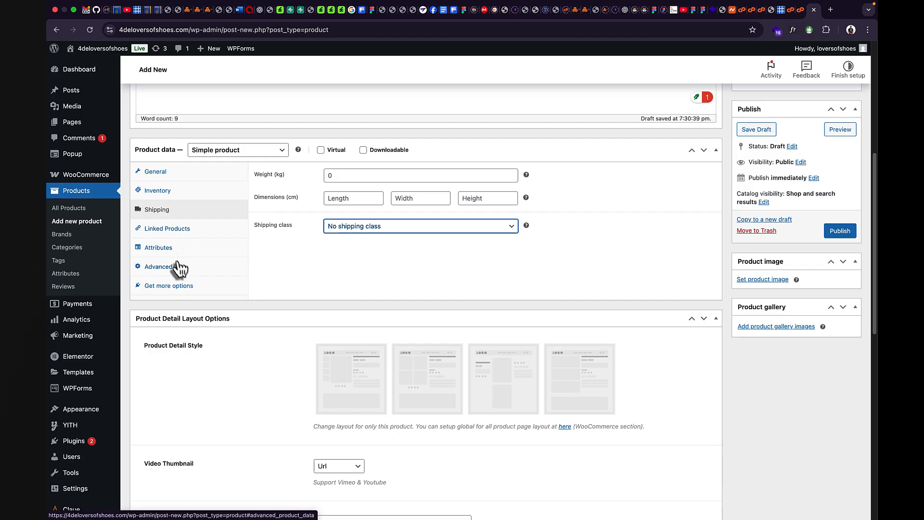
pyautogui.click(175, 235)
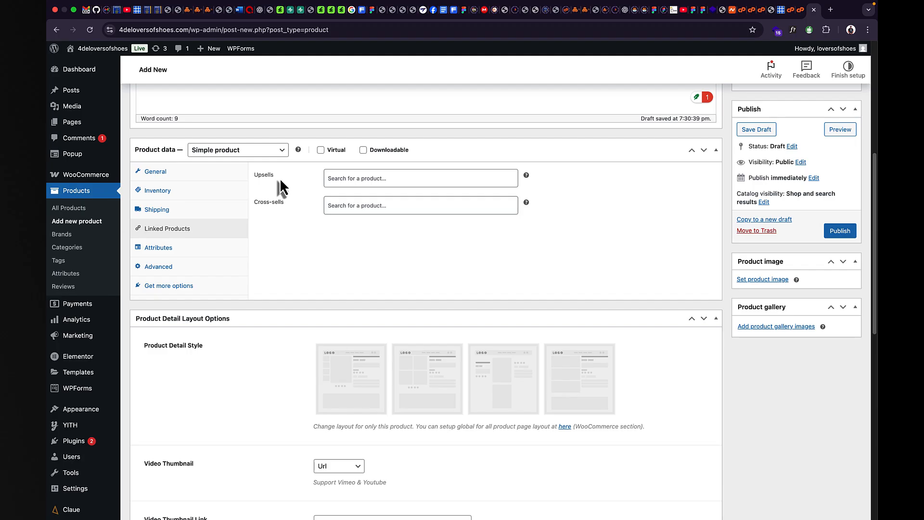
# Try adding the ADIDAS Samba - Black, 41 product as an upsell, and remove it again.
pyautogui.click(332, 182)
pyautogui.write('ai')
pyautogui.write('did')
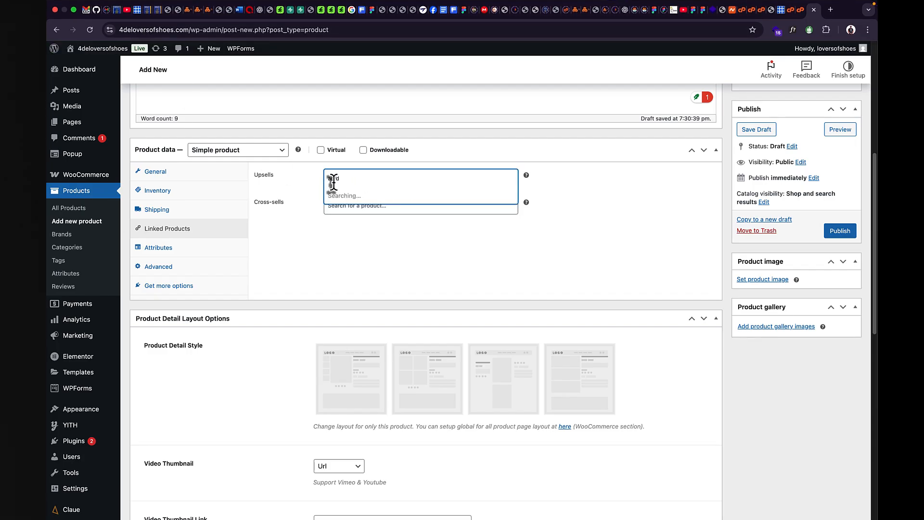
pyautogui.click(356, 209)
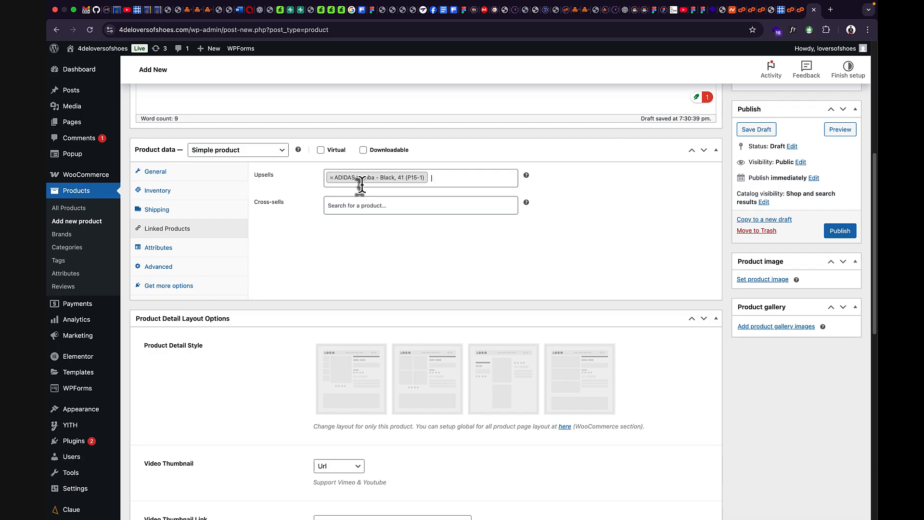
pyautogui.click(332, 178)
pyautogui.click(324, 224)
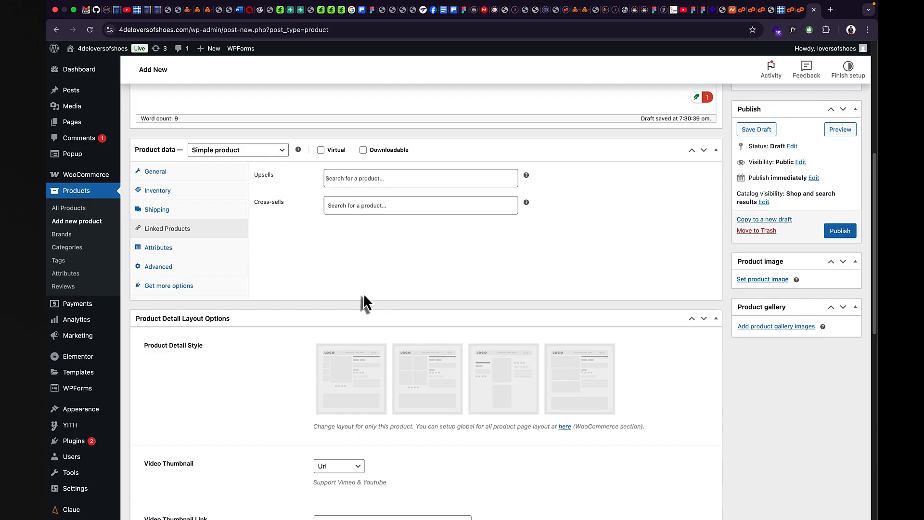
# Open the attributes settings in the product data.
pyautogui.scroll(-1, 236, 255)
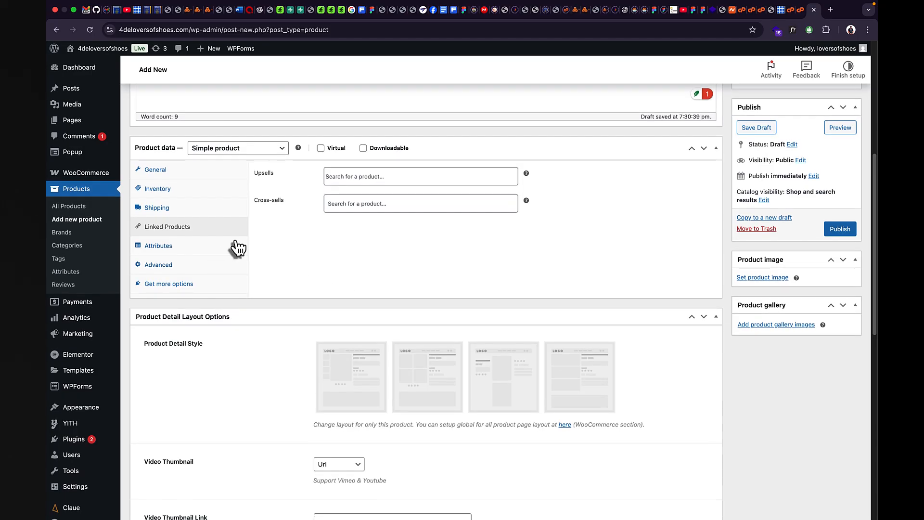
pyautogui.click(196, 251)
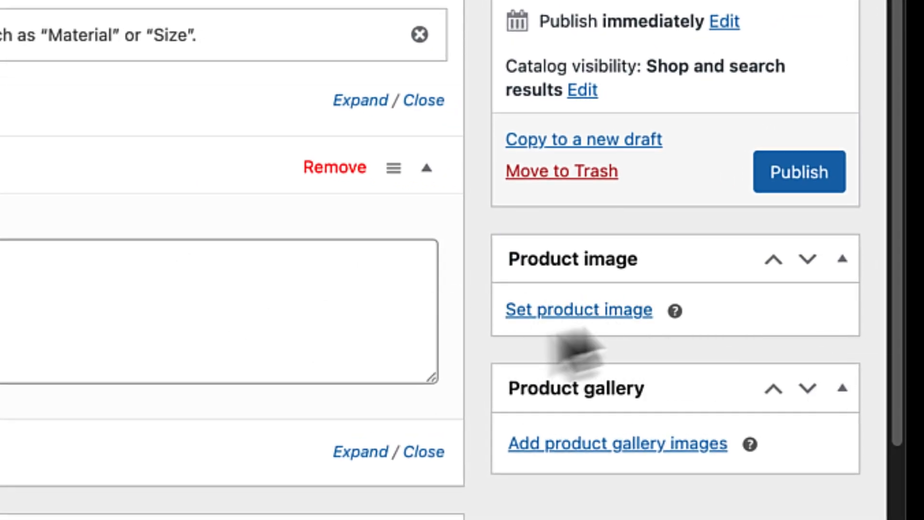
# Upload ZARA SNEAKERS.jpg from the JOBS/4DeLoverofSHoes folder in Documents for use as the product image.
pyautogui.click(598, 313)
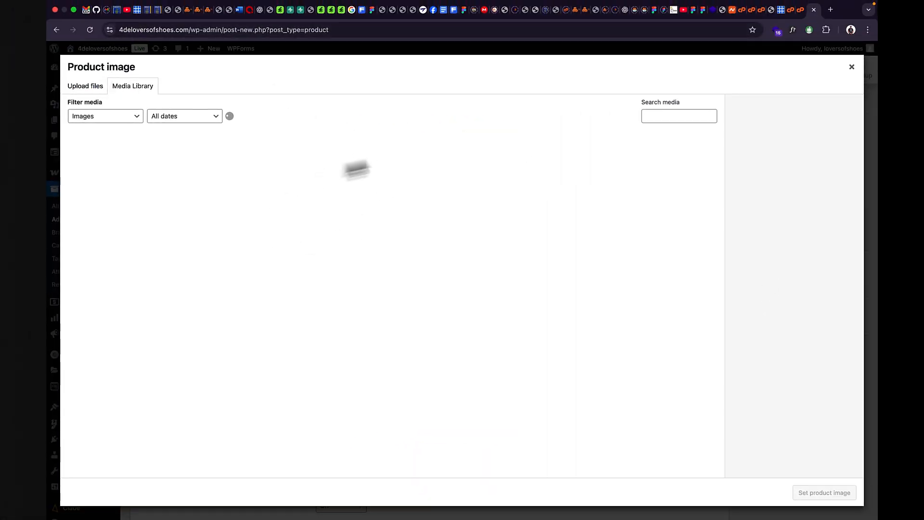
pyautogui.click(95, 92)
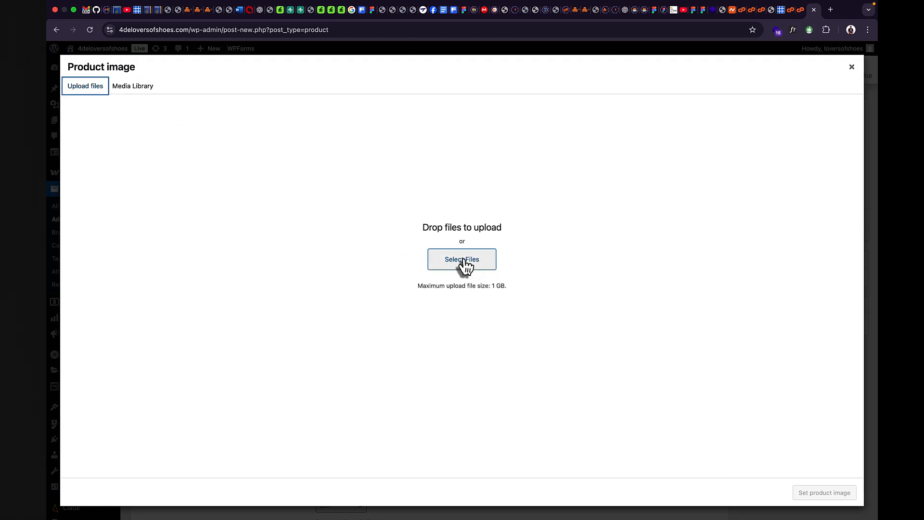
pyautogui.click(463, 260)
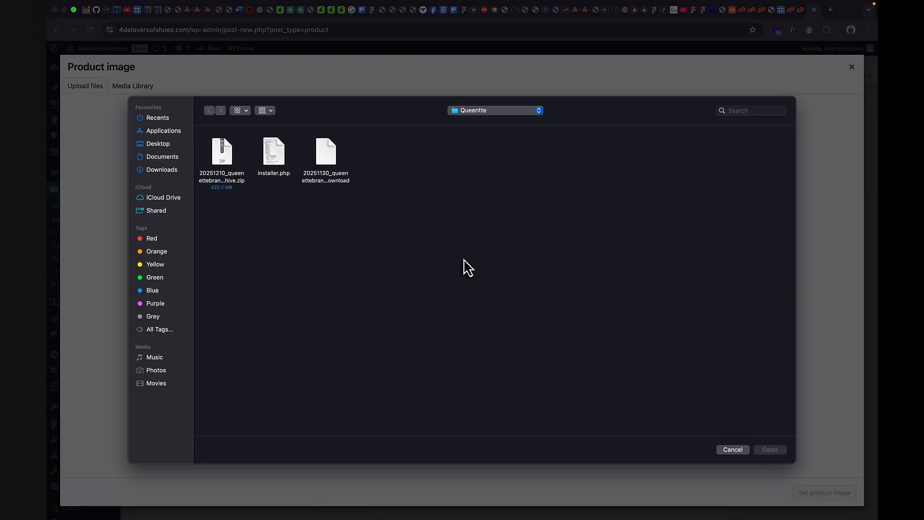
pyautogui.click(178, 158)
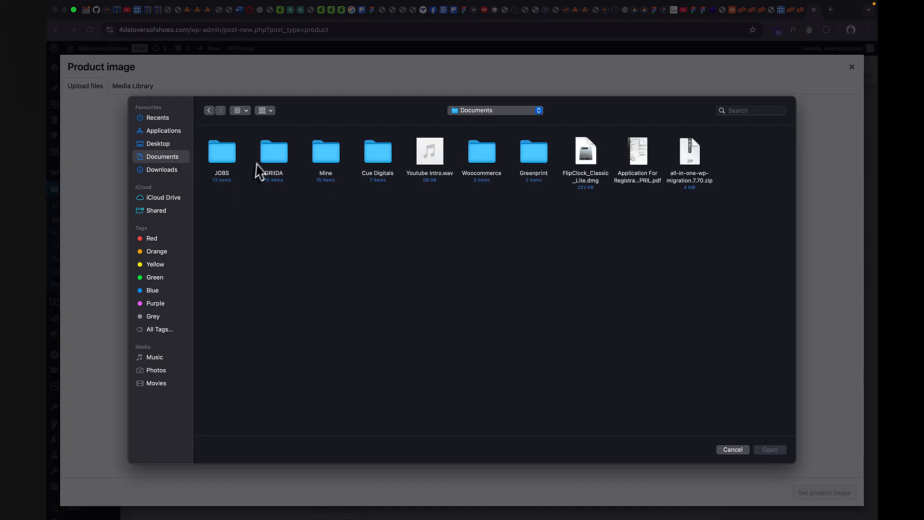
pyautogui.doubleClick(223, 153)
pyautogui.click(232, 155)
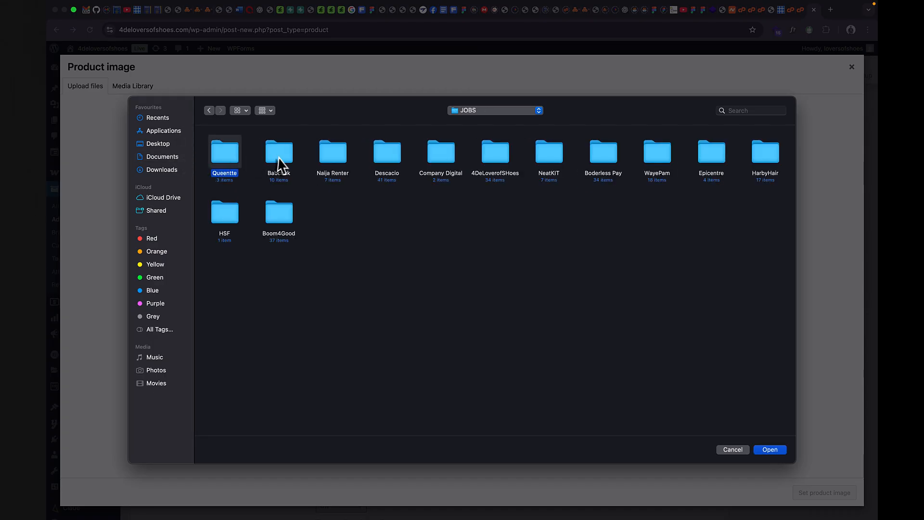
pyautogui.doubleClick(503, 161)
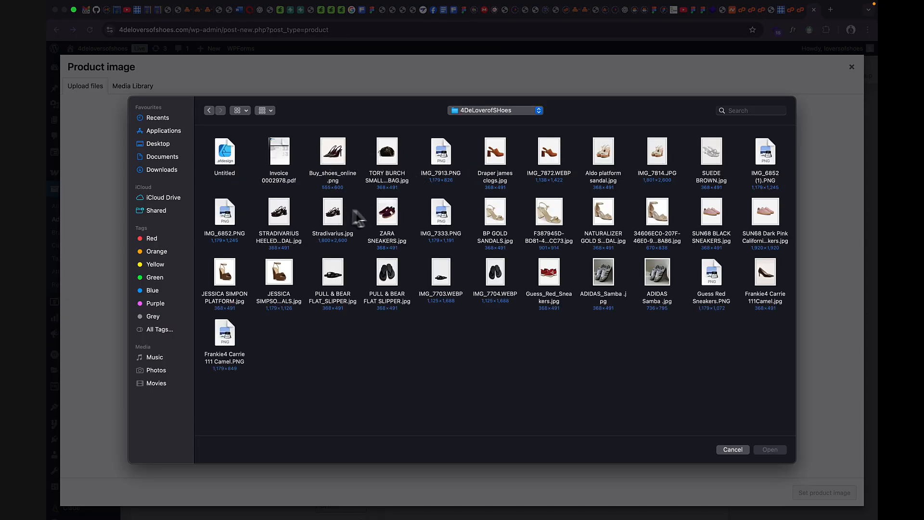
pyautogui.doubleClick(384, 212)
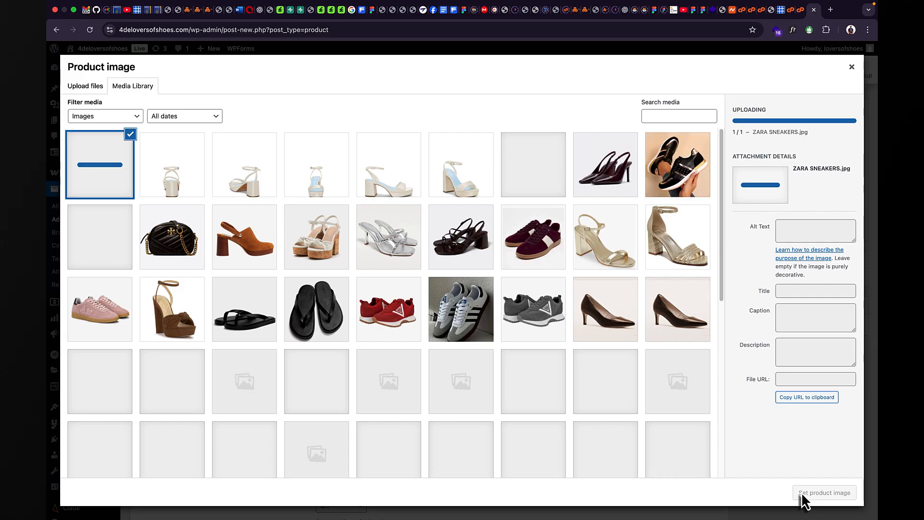
# Try out several existing library images as the product image, including SUEDE BROWN, Aldo platform sandal, BP GOLD SANDALS and SUN68 BLACK SNEAKERS.
pyautogui.click(382, 236)
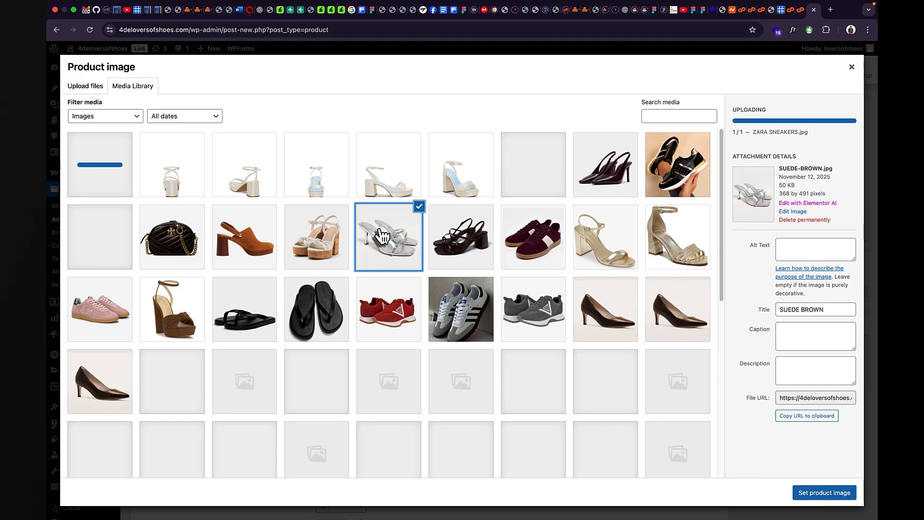
pyautogui.click(337, 235)
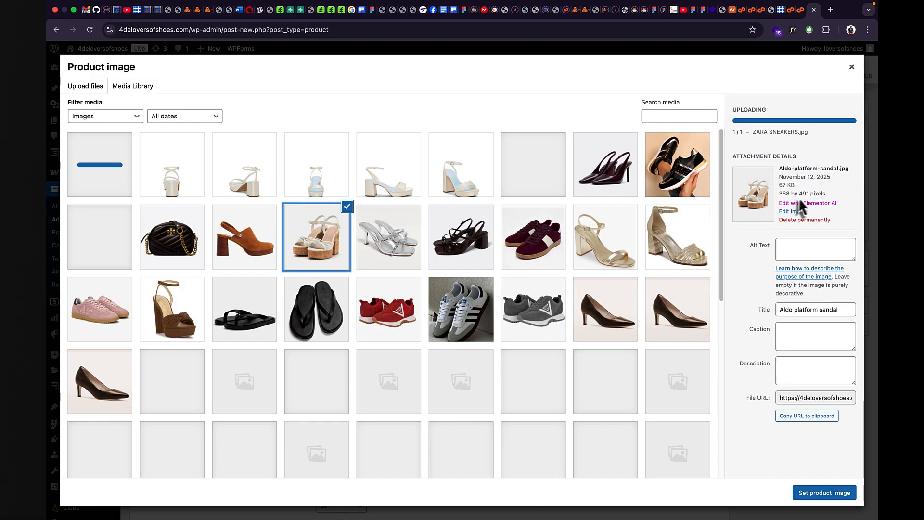
pyautogui.click(563, 264)
pyautogui.click(620, 262)
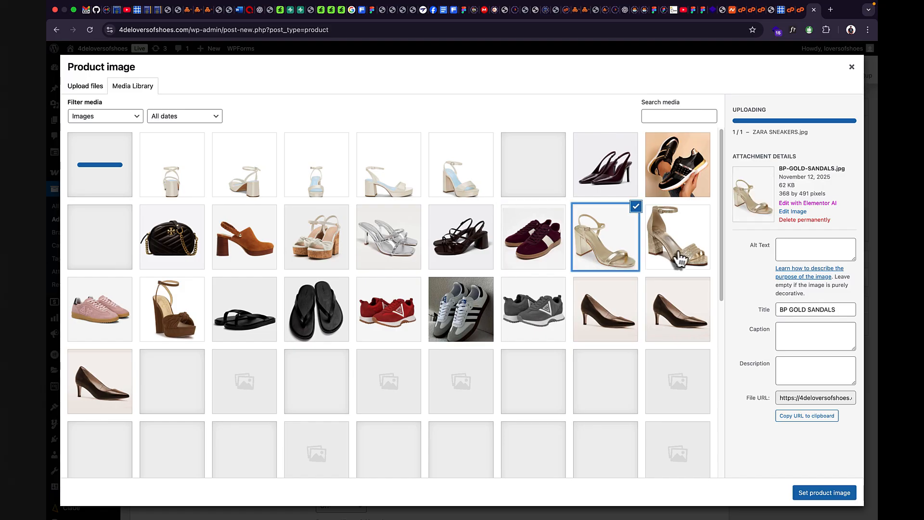
pyautogui.click(674, 260)
pyautogui.click(416, 312)
pyautogui.click(320, 311)
pyautogui.click(243, 310)
pyautogui.click(171, 311)
pyautogui.click(99, 310)
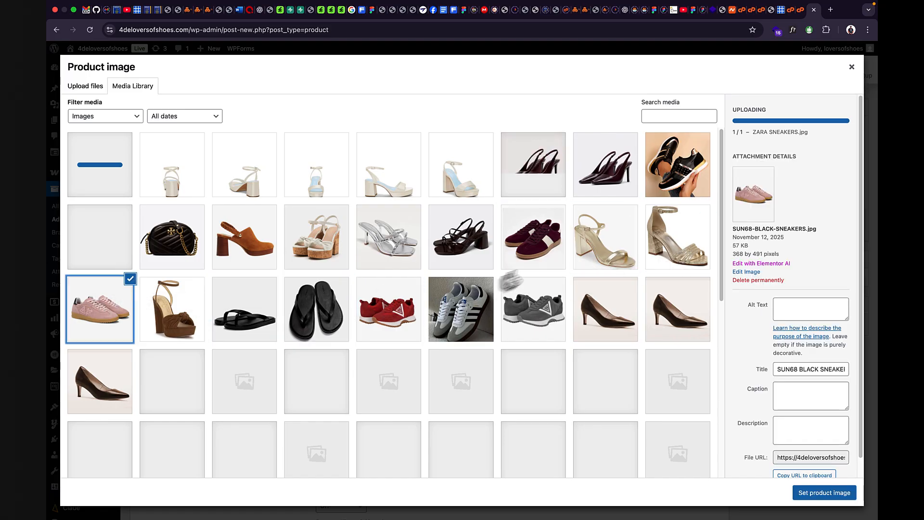
# Set the existing burgundy sneakers picture from the media library as the product image.
pyautogui.click(534, 256)
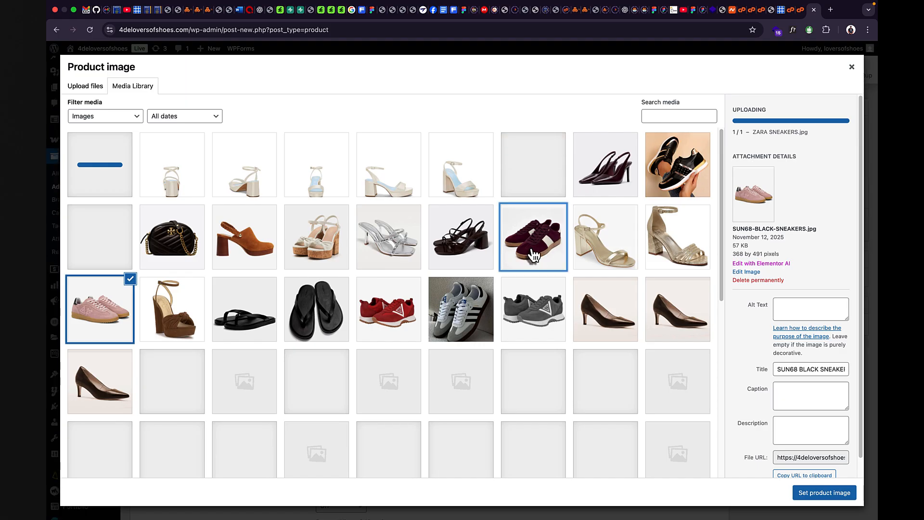
pyautogui.click(815, 496)
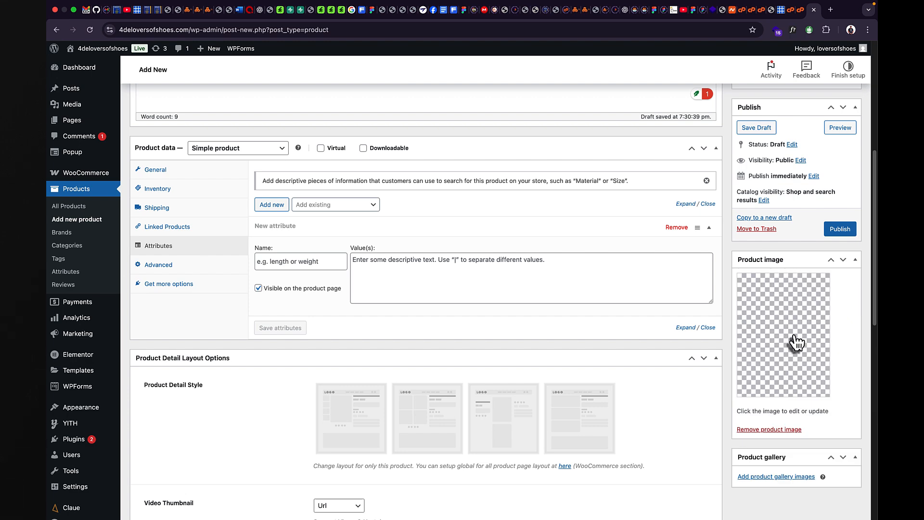
# Open the media library for adding images to the product gallery.
pyautogui.scroll(-3, 793, 340)
pyautogui.scroll(-2, 794, 336)
pyautogui.scroll(1, 786, 289)
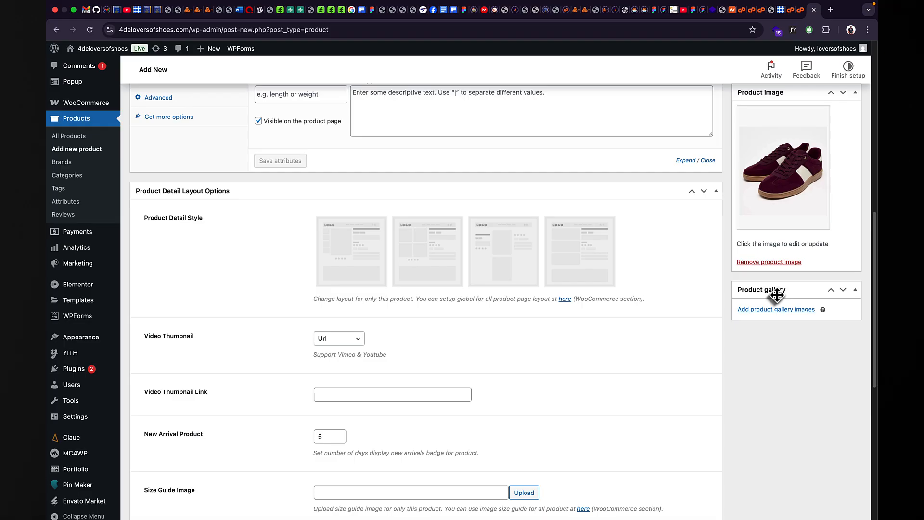
pyautogui.click(768, 310)
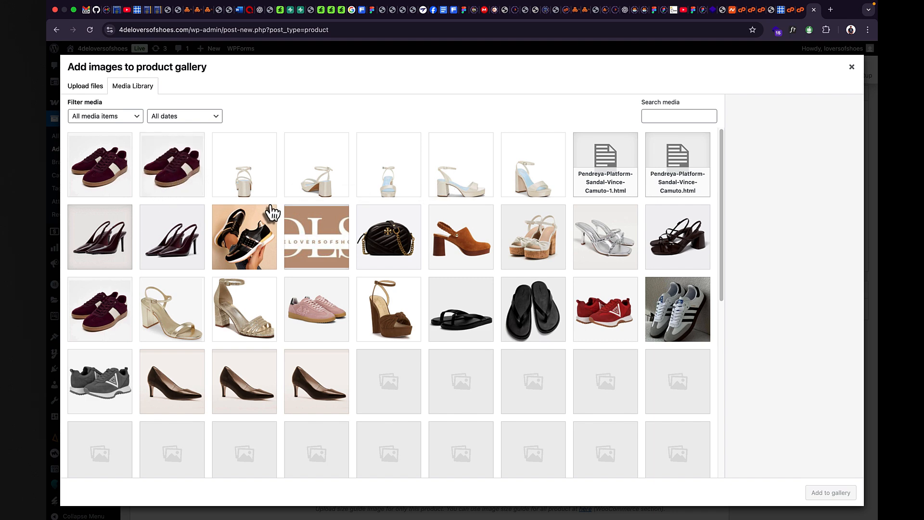
pyautogui.click(262, 192)
pyautogui.click(195, 190)
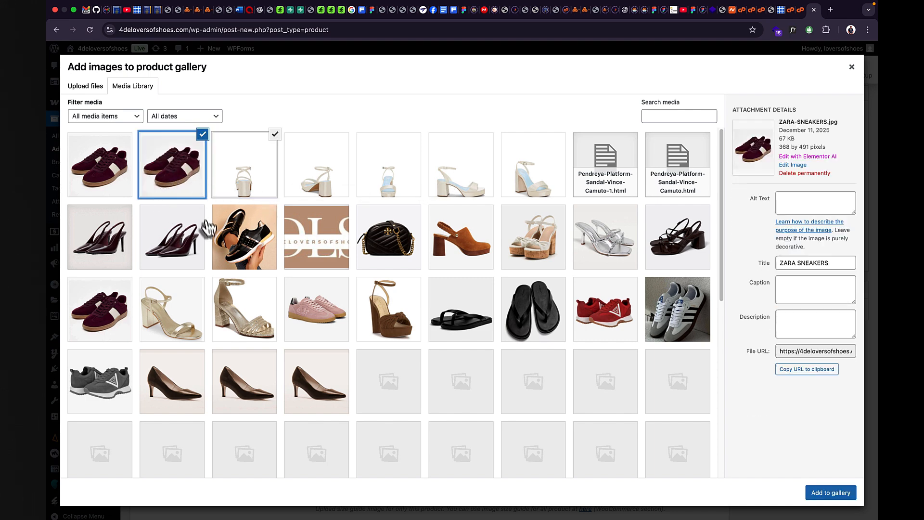
pyautogui.keyDown('shift'); pyautogui.click(202, 229); pyautogui.keyUp('shift')
# Add the black sneakers, burgundy slingbacks, ZARA SNEAKERS, black handbag and brown Jessica Simpson platform images to the product gallery.
pyautogui.click(231, 234)
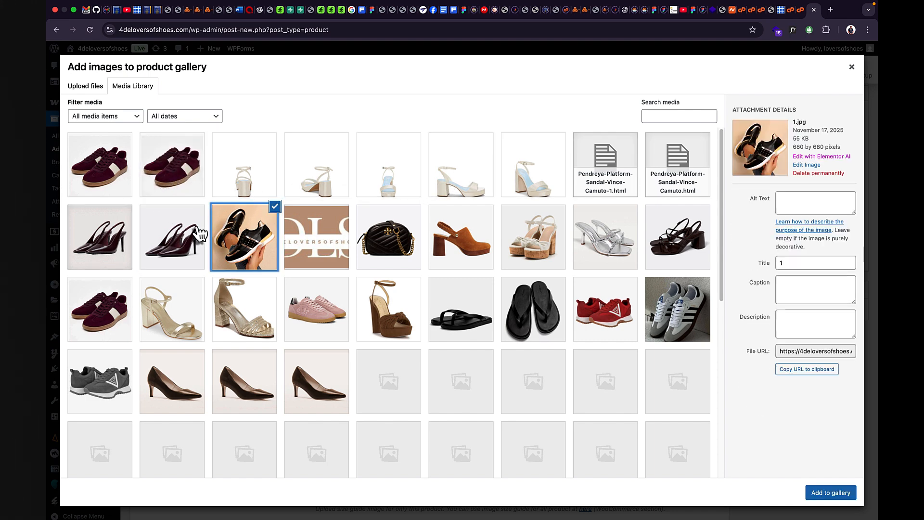
pyautogui.click(200, 234)
pyautogui.click(201, 192)
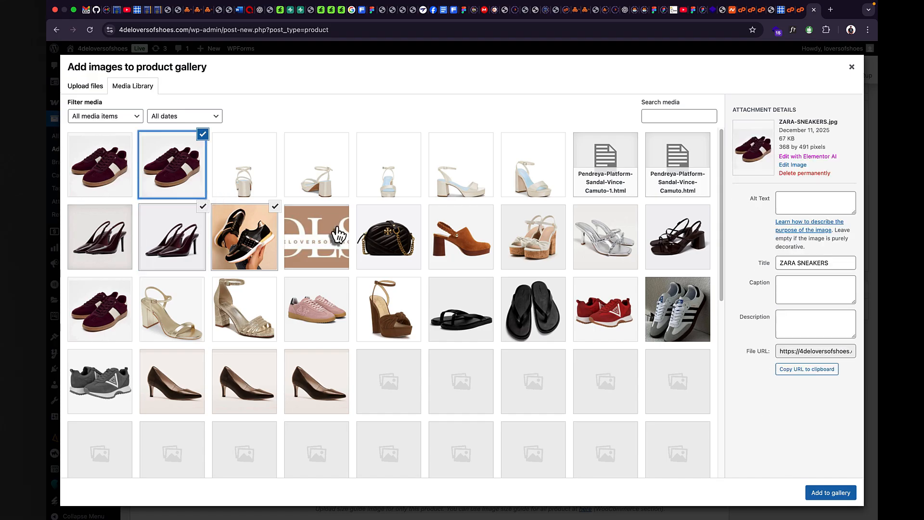
pyautogui.click(386, 243)
pyautogui.click(397, 295)
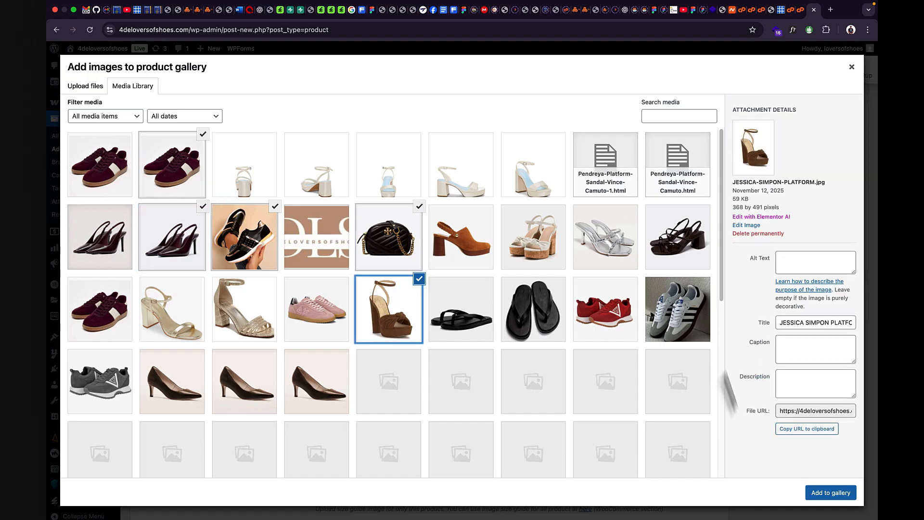
pyautogui.click(816, 492)
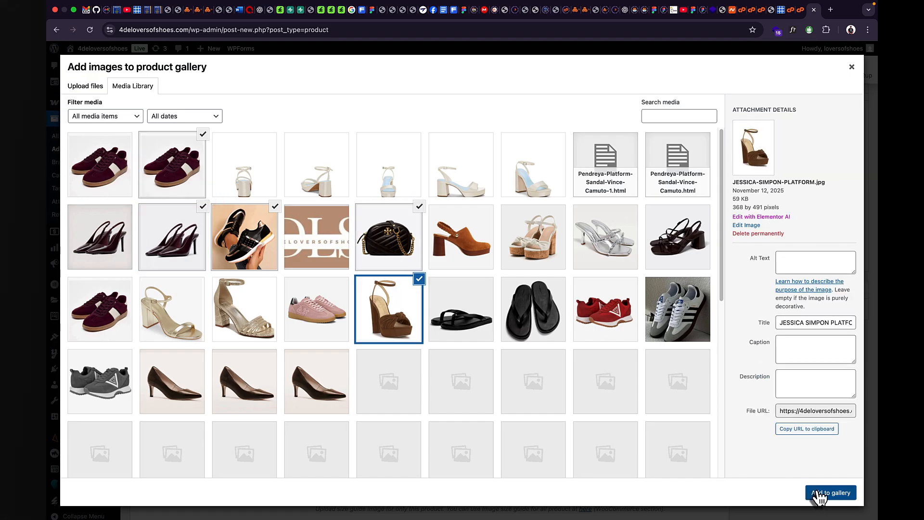
pyautogui.click(817, 494)
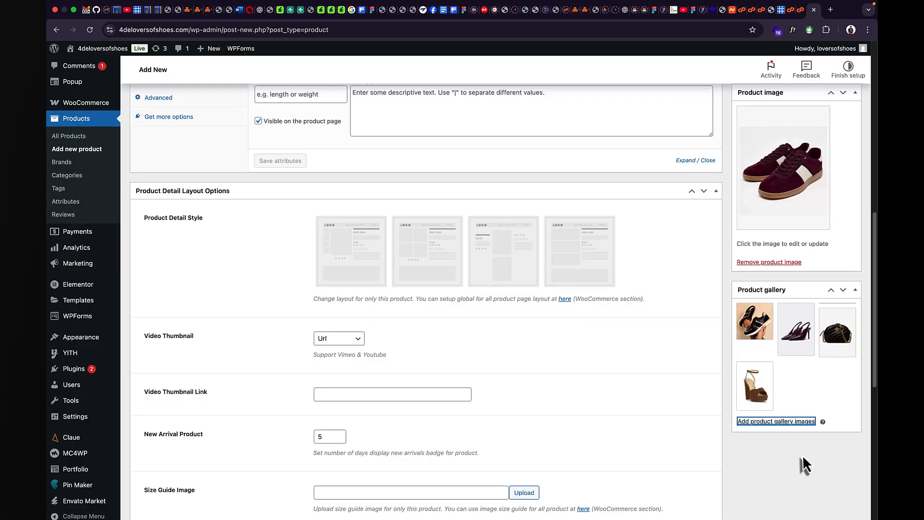
# Publish the product.
pyautogui.scroll(7, 802, 454)
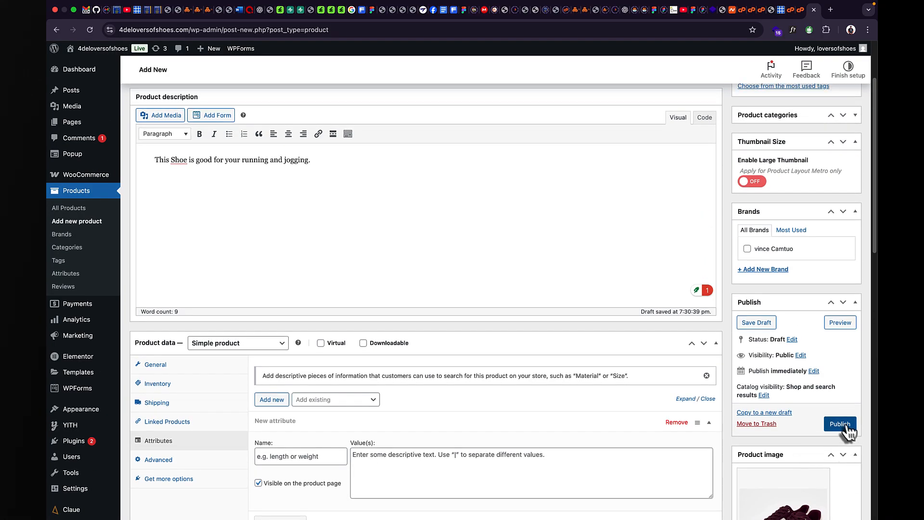
pyautogui.click(843, 425)
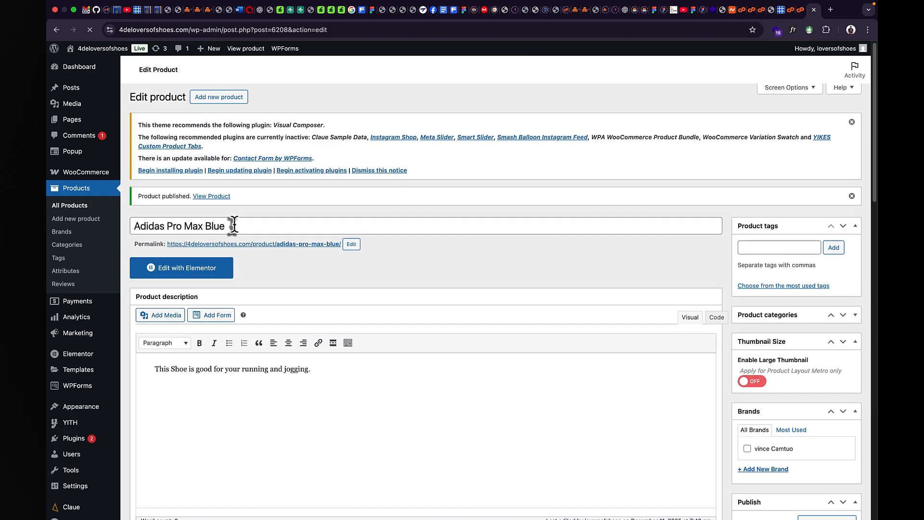
# Open the published product's store page in a new browser tab.
pyautogui.scroll(-3, 233, 223)
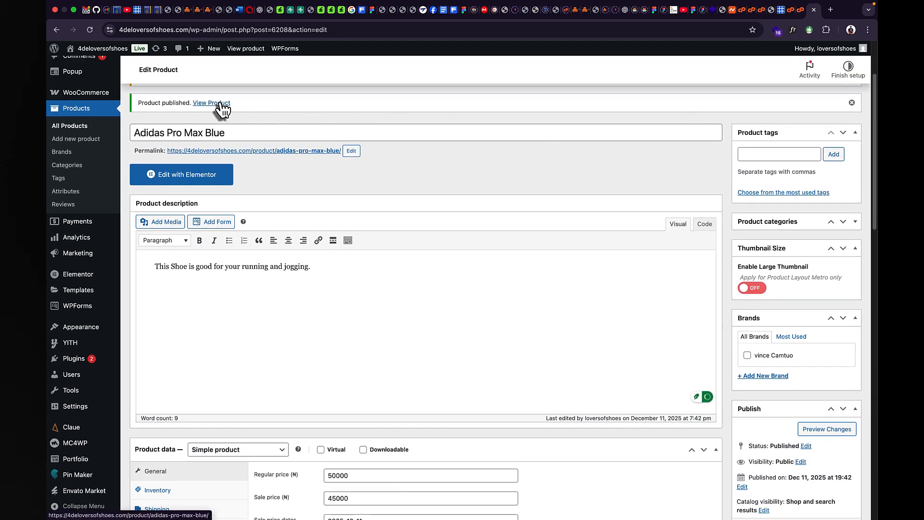
pyautogui.rightClick(220, 102)
pyautogui.click(225, 106)
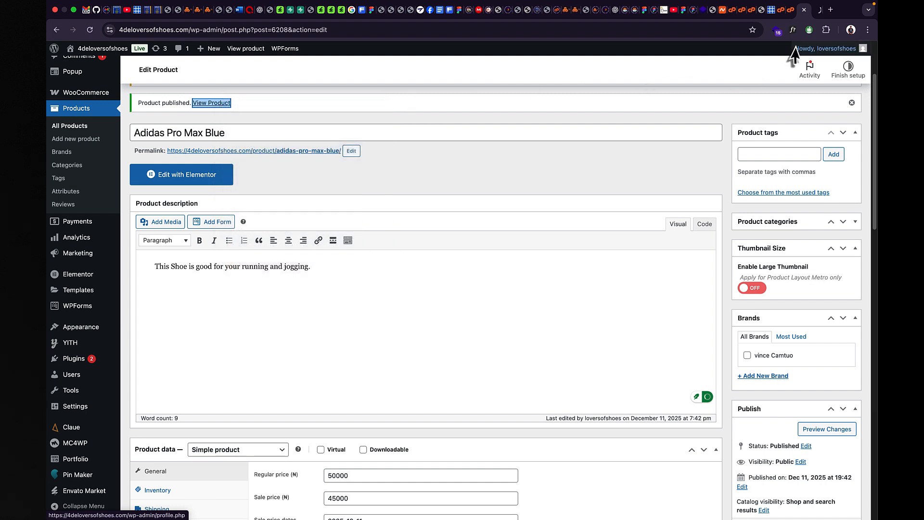
pyautogui.click(818, 12)
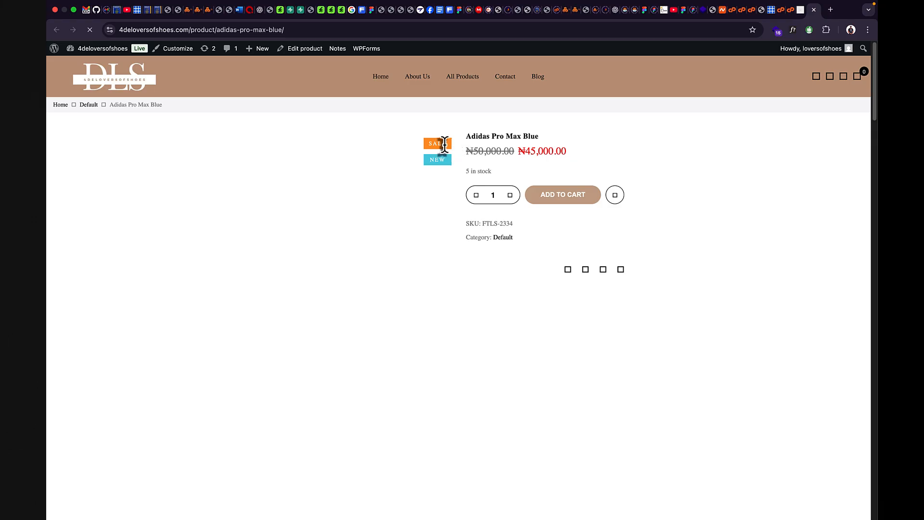
# Examine the sale badge, product name, regular and sale prices, stock quantity and SKU on the store page.
pyautogui.moveTo(448, 146); pyautogui.dragTo(426, 144)
pyautogui.scroll(-3, 430, 177)
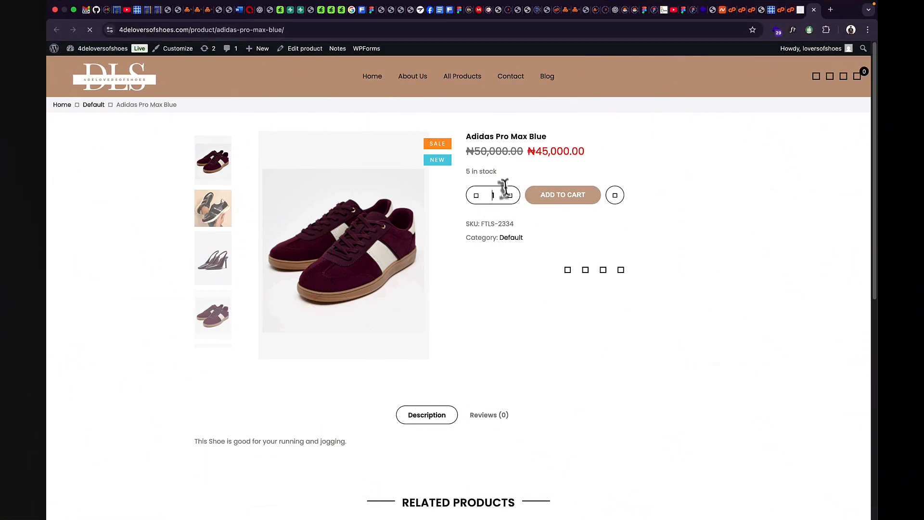
pyautogui.moveTo(467, 137); pyautogui.dragTo(552, 139)
pyautogui.click(552, 139)
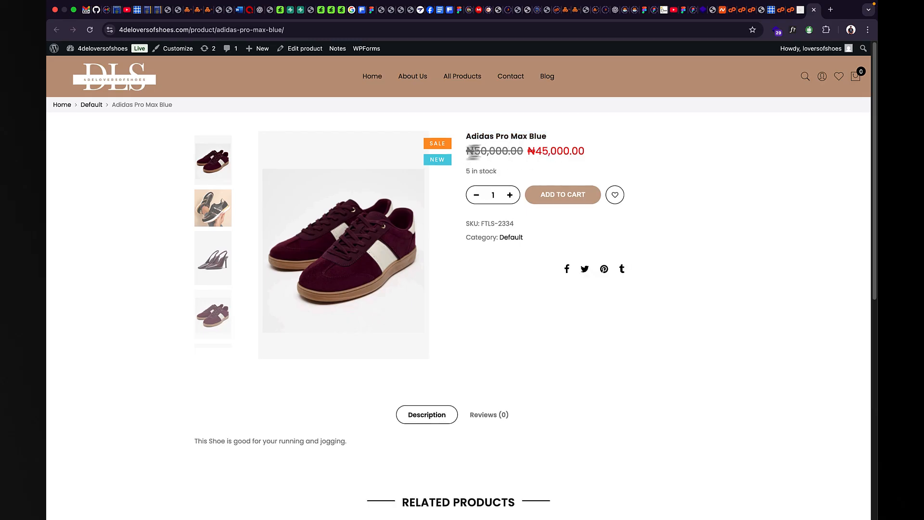
pyautogui.moveTo(468, 152); pyautogui.dragTo(588, 161)
pyautogui.click(468, 179)
pyautogui.moveTo(465, 175); pyautogui.dragTo(497, 180)
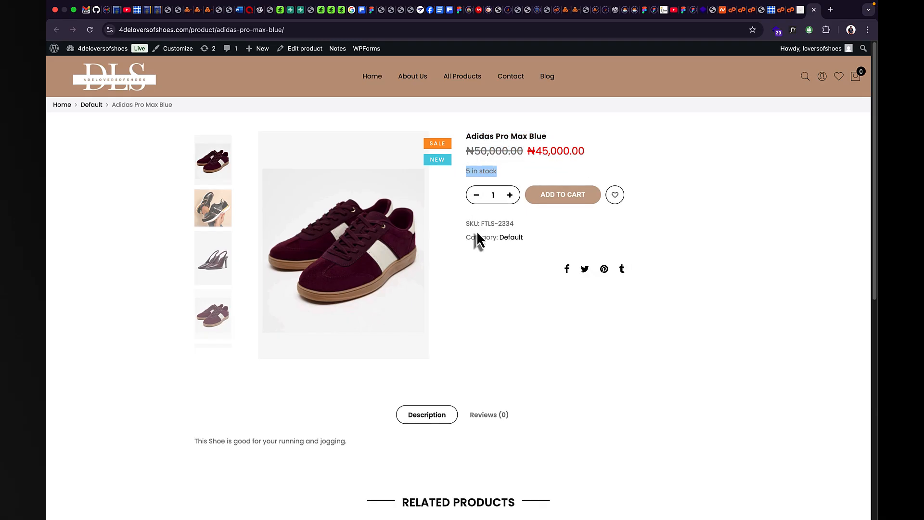
pyautogui.moveTo(480, 224); pyautogui.dragTo(515, 224)
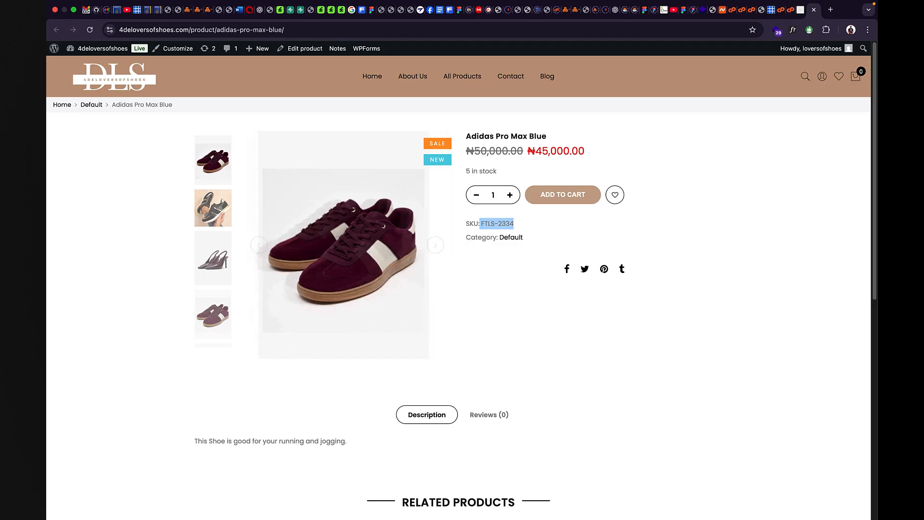
# Return to the Adidas Pro Max Blue product editor and change the product type to Variable product.
pyautogui.click(802, 14)
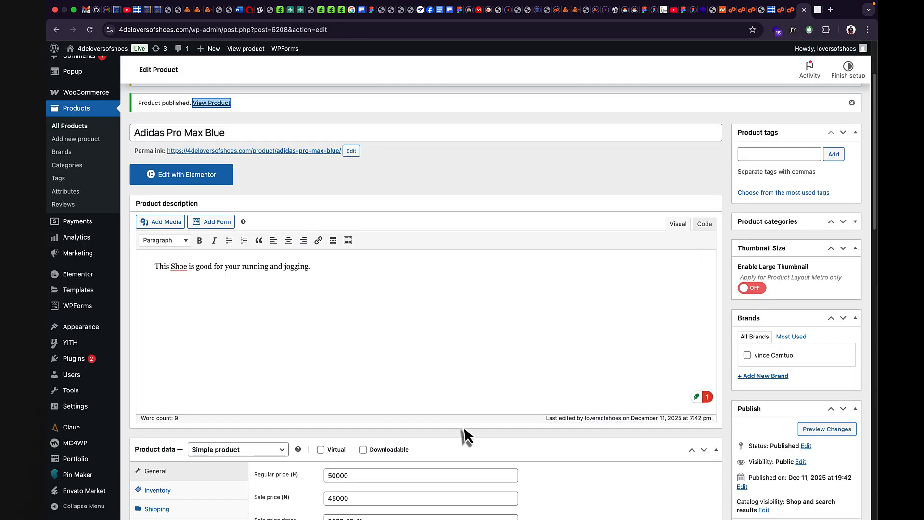
pyautogui.scroll(-1, 421, 342)
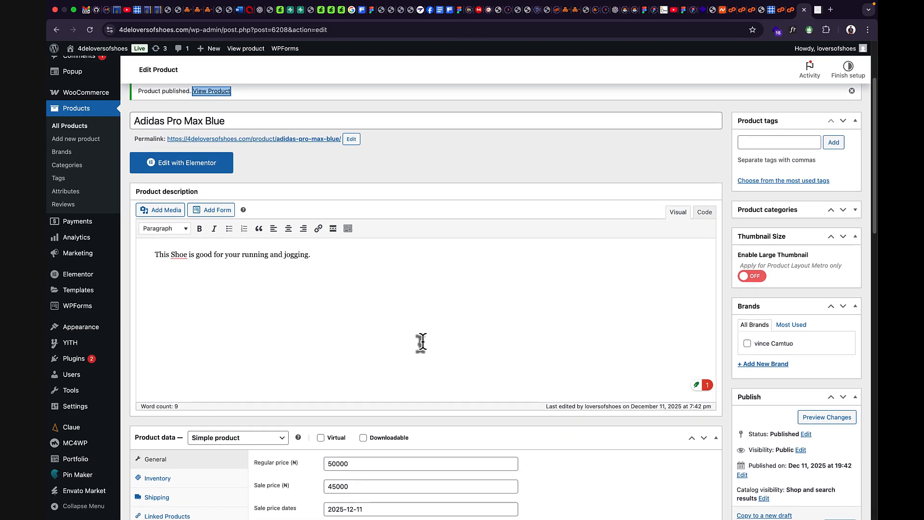
pyautogui.scroll(-3, 422, 341)
pyautogui.scroll(-4, 414, 341)
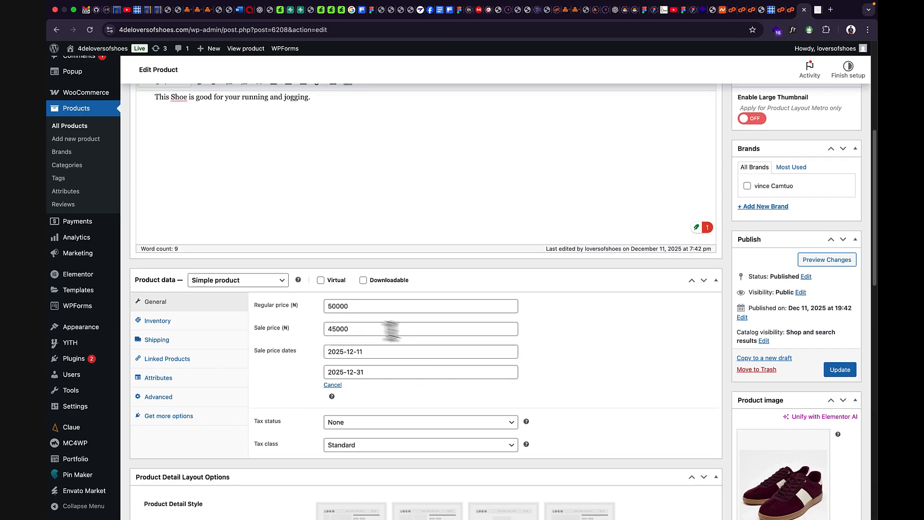
pyautogui.click(279, 283)
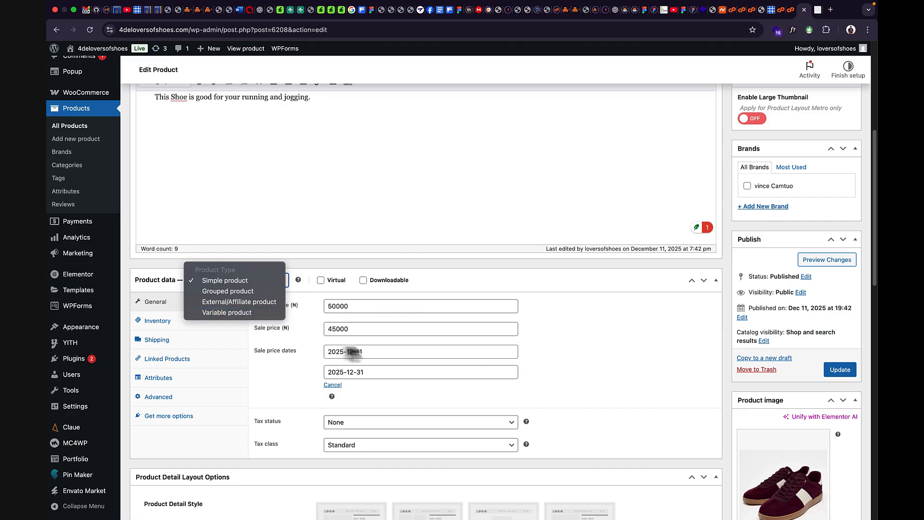
pyautogui.click(327, 322)
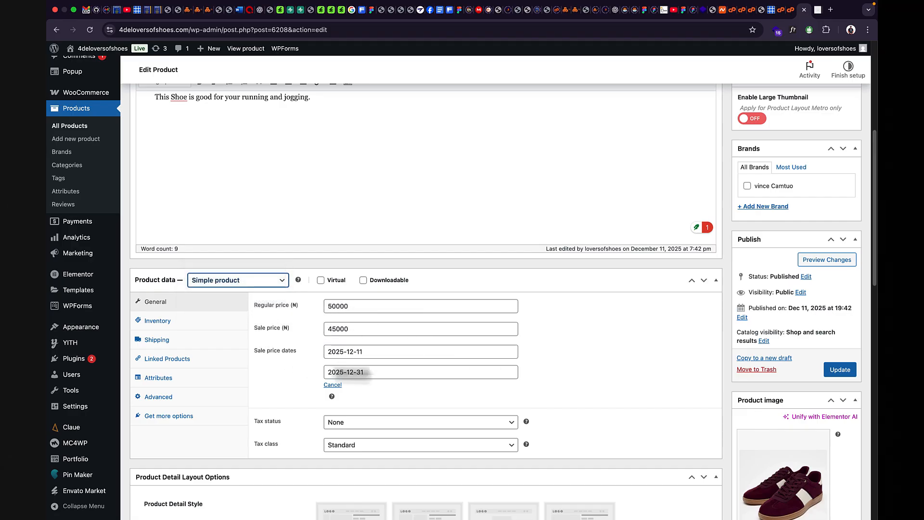
pyautogui.click(262, 281)
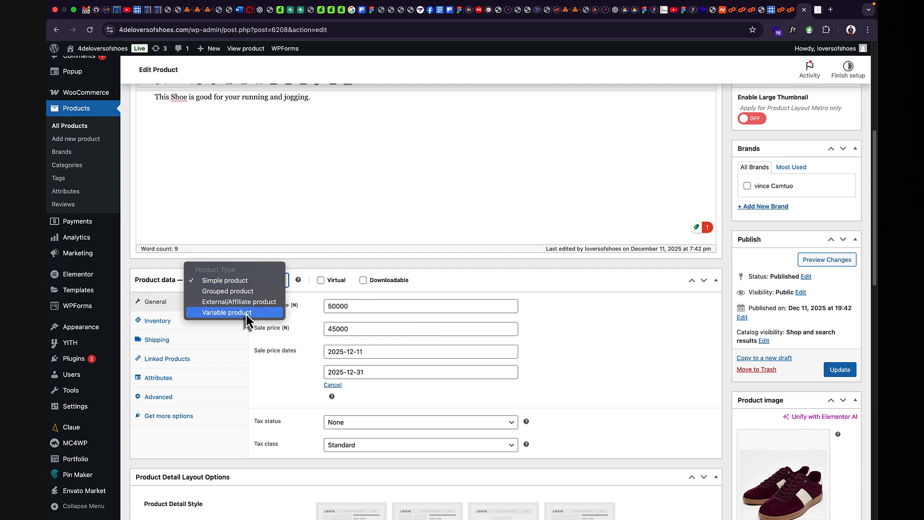
pyautogui.click(248, 312)
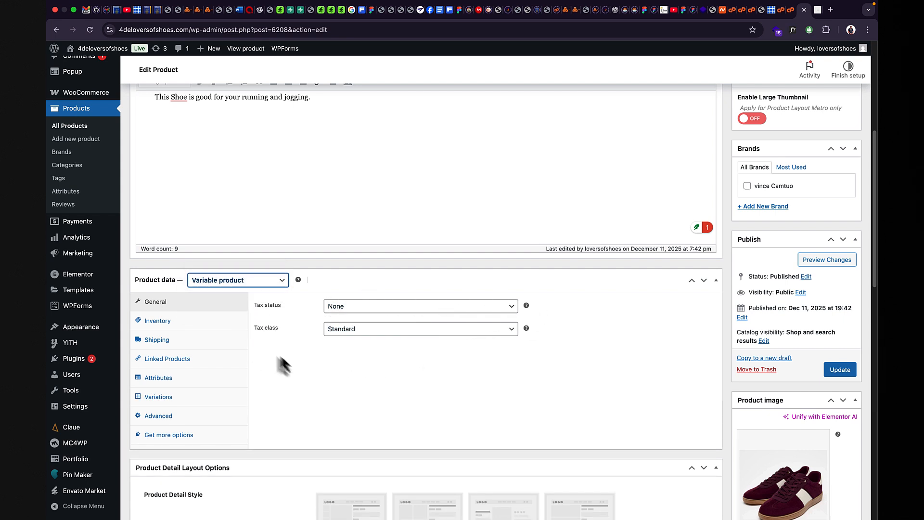
# Add the existing Color attribute to the product's attributes.
pyautogui.moveTo(527, 307)
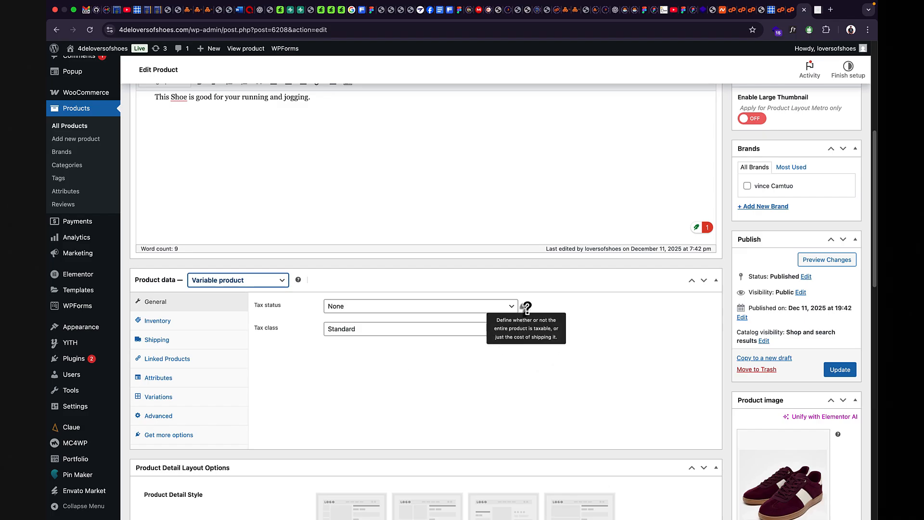
pyautogui.click(198, 324)
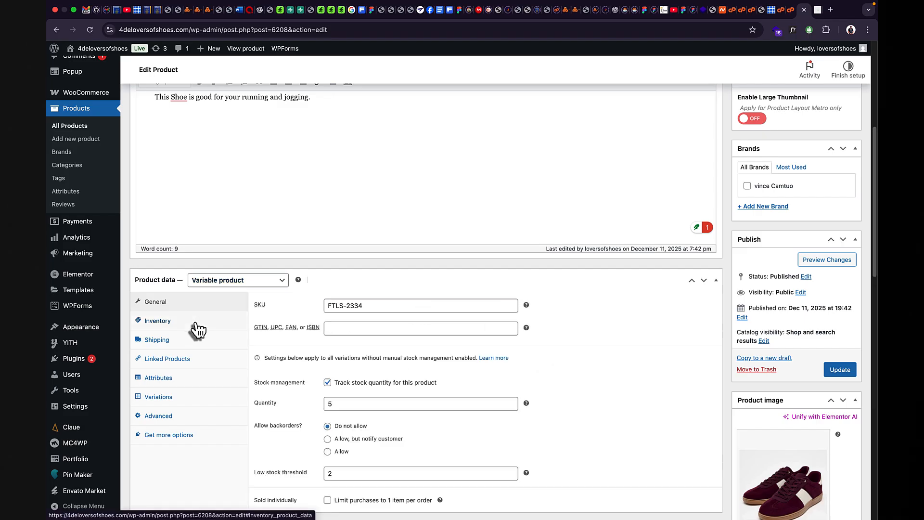
pyautogui.click(193, 342)
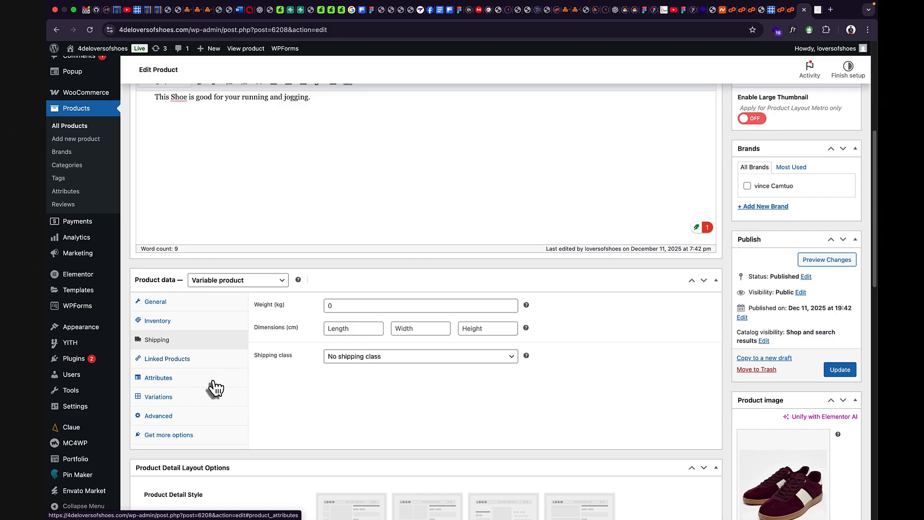
pyautogui.click(180, 381)
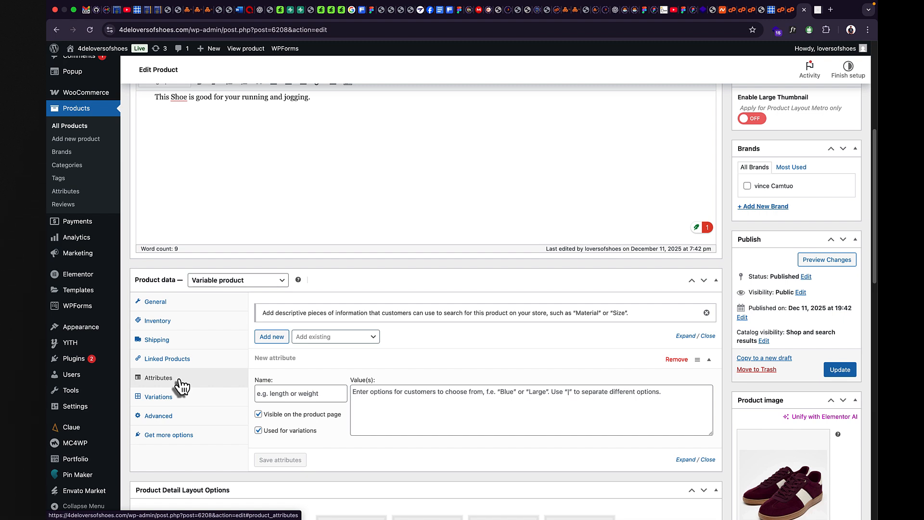
pyautogui.click(301, 338)
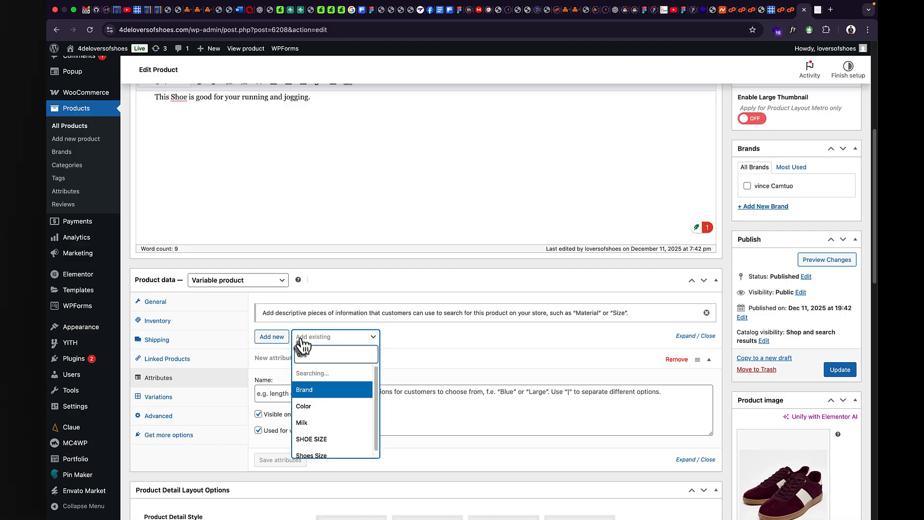
pyautogui.click(313, 388)
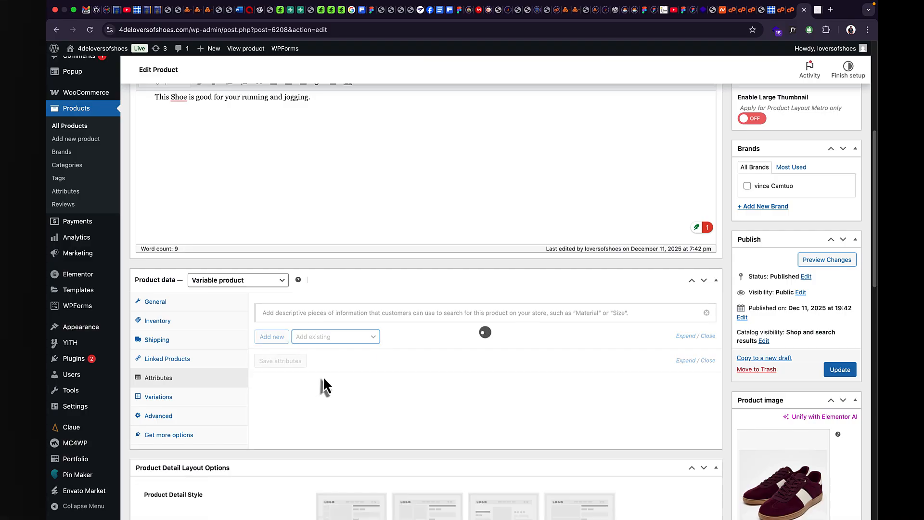
pyautogui.scroll(-1, 395, 382)
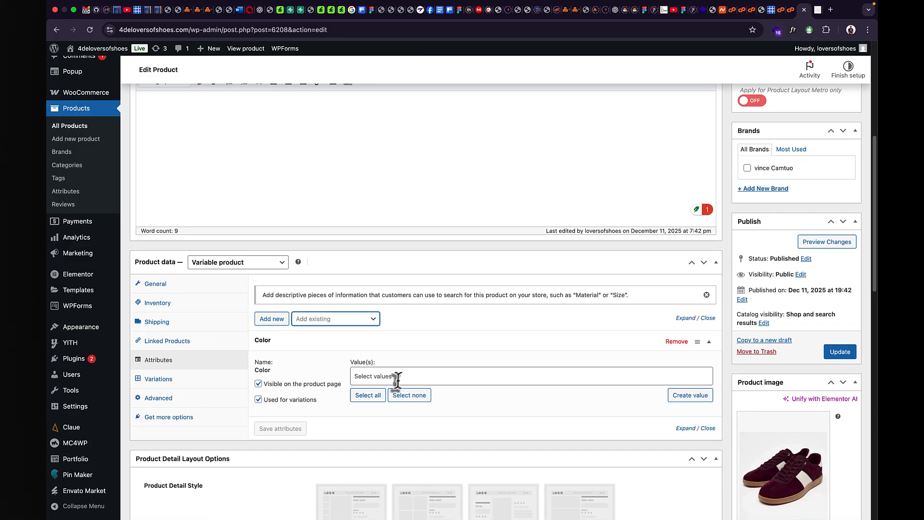
# Find the existing attributes matching "size" and add Shoes Size to the product.
pyautogui.click(317, 322)
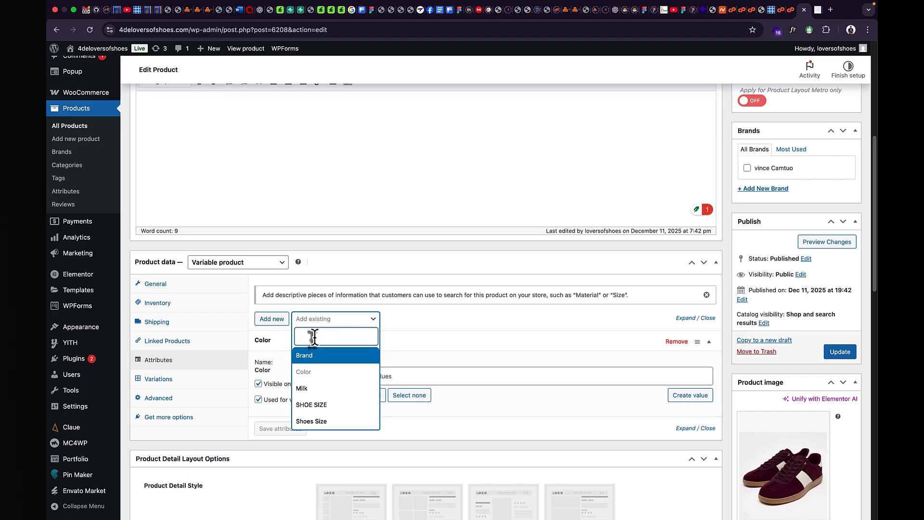
pyautogui.write('size')
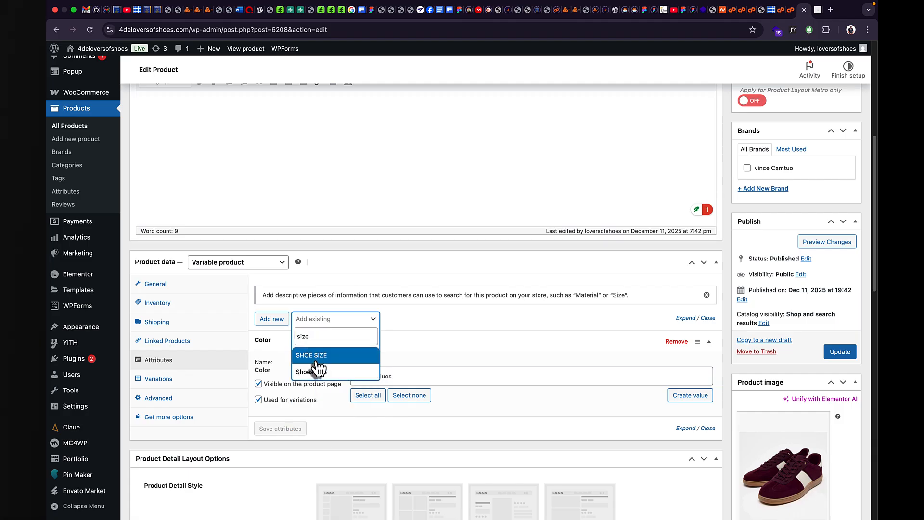
pyautogui.click(320, 373)
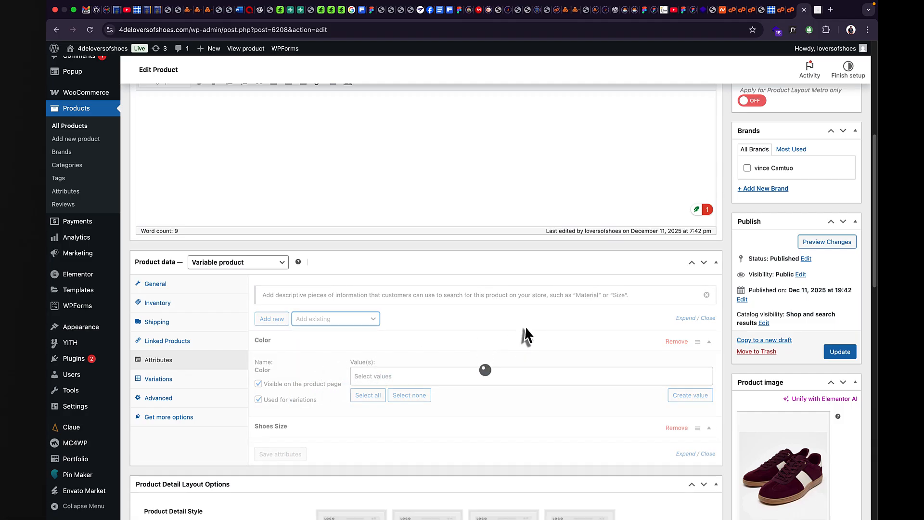
pyautogui.scroll(-3, 472, 338)
pyautogui.scroll(-1, 472, 338)
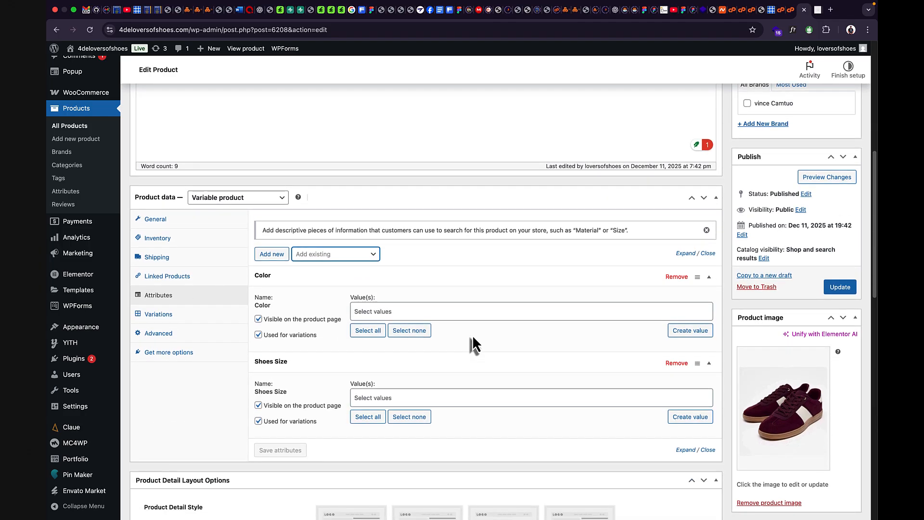
pyautogui.scroll(1, 472, 337)
pyautogui.scroll(1, 472, 333)
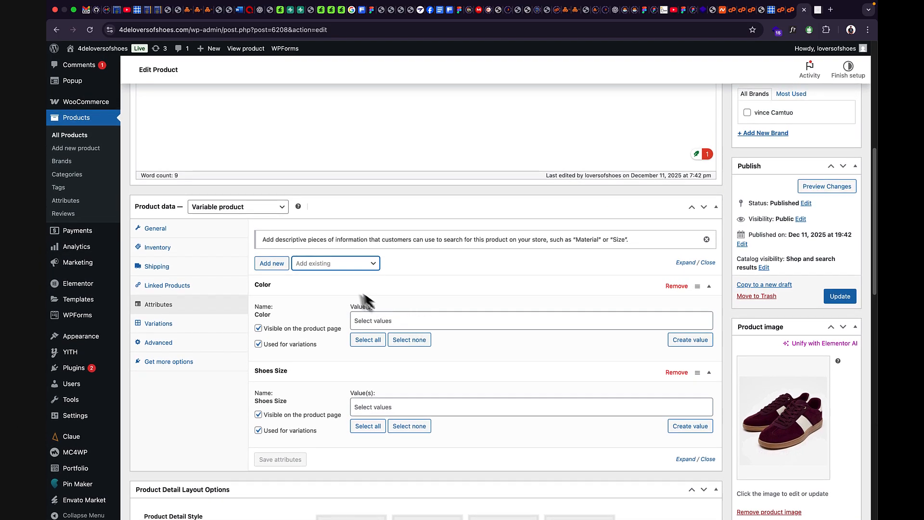
pyautogui.click(272, 263)
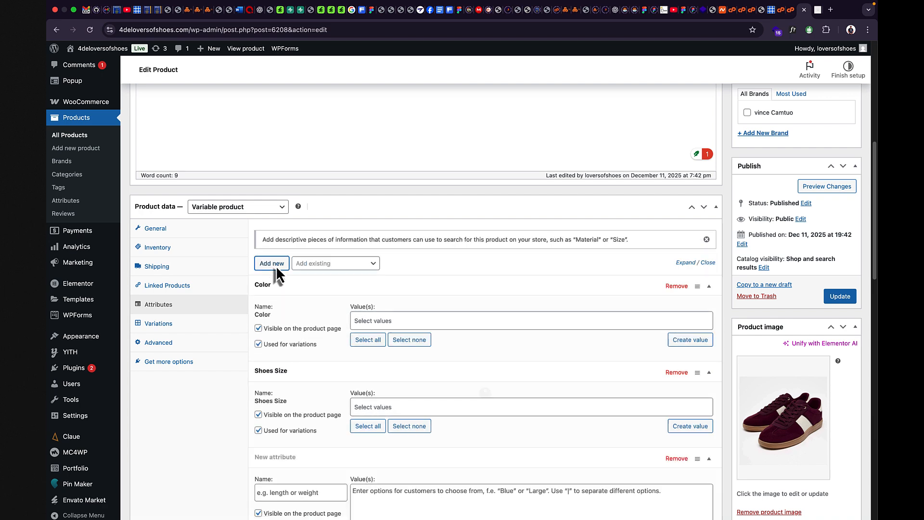
pyautogui.scroll(-5, 299, 385)
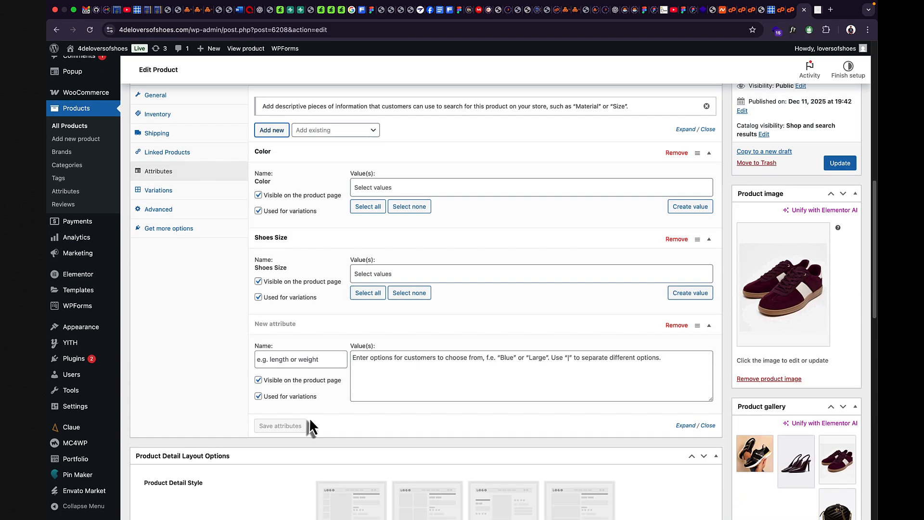
pyautogui.click(290, 296)
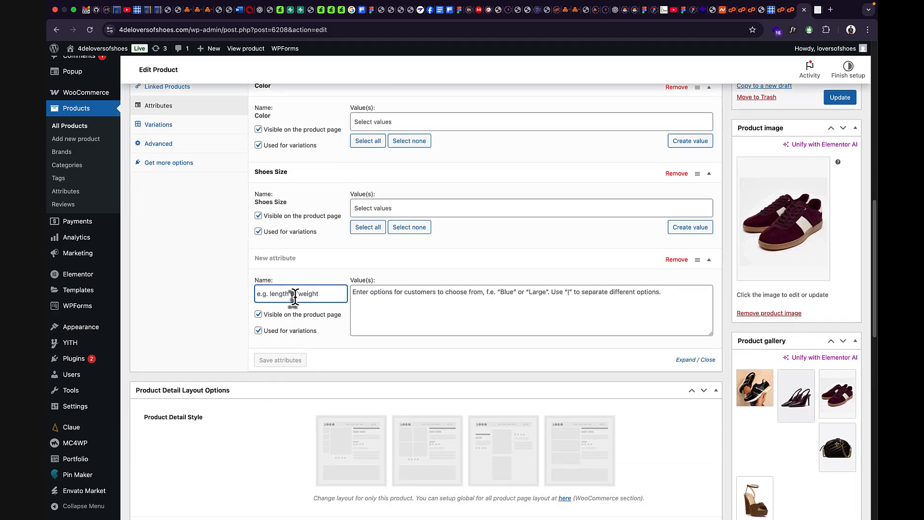
pyautogui.click(681, 263)
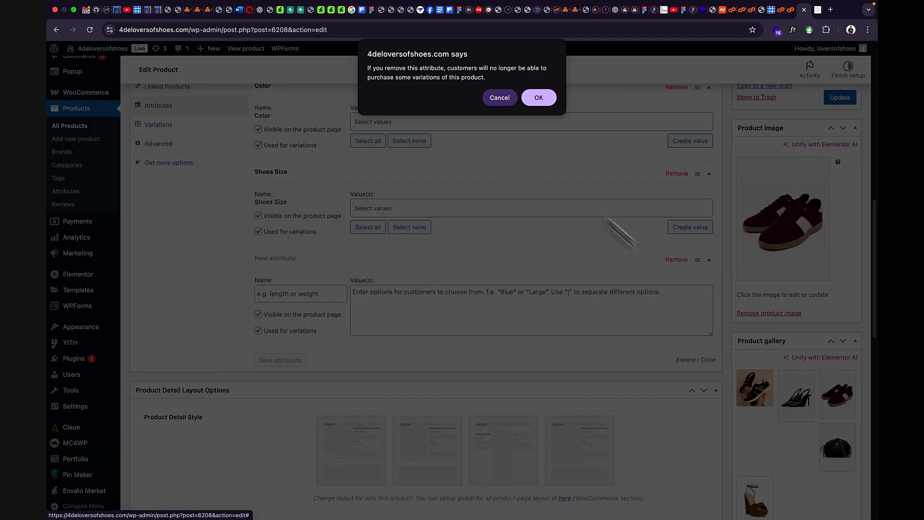
pyautogui.click(548, 104)
pyautogui.scroll(4, 428, 287)
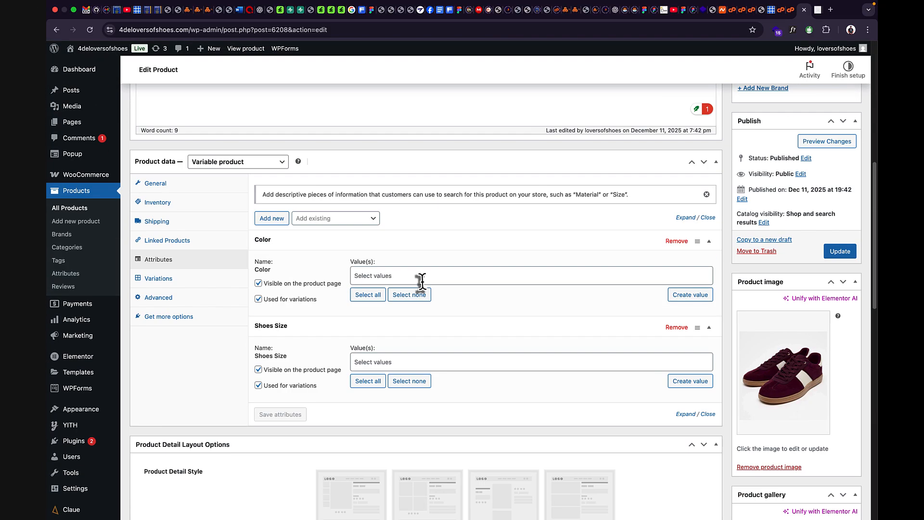
# Assign Grey, Green and Red to the Color attribute and create a new color value named Dark Brown.
pyautogui.click(389, 276)
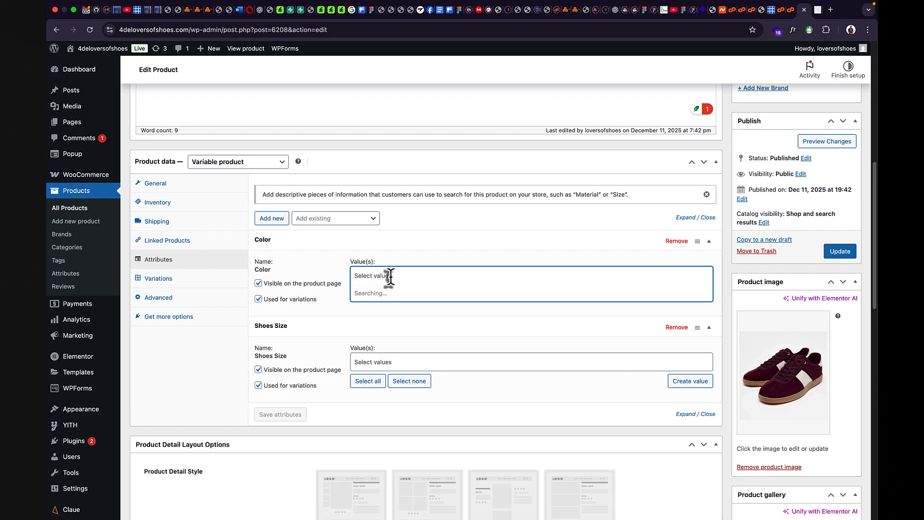
pyautogui.write('re')
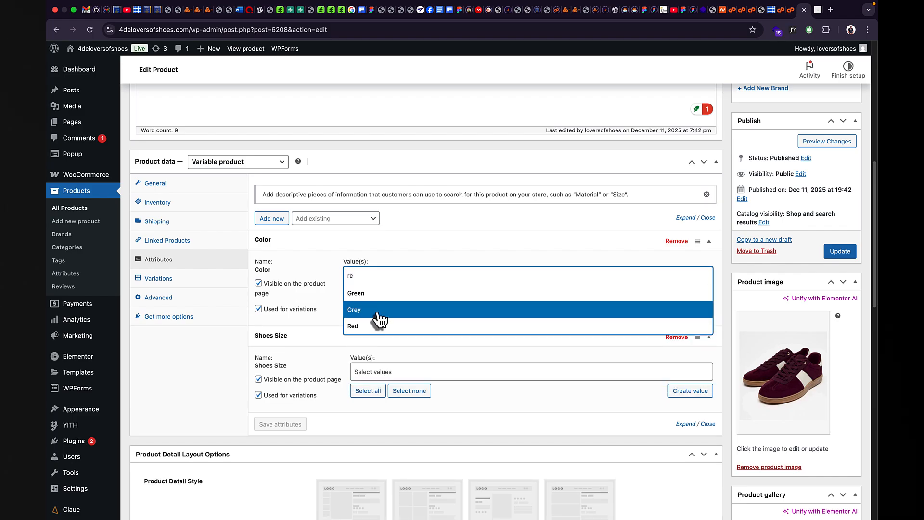
pyautogui.click(380, 318)
pyautogui.click(391, 275)
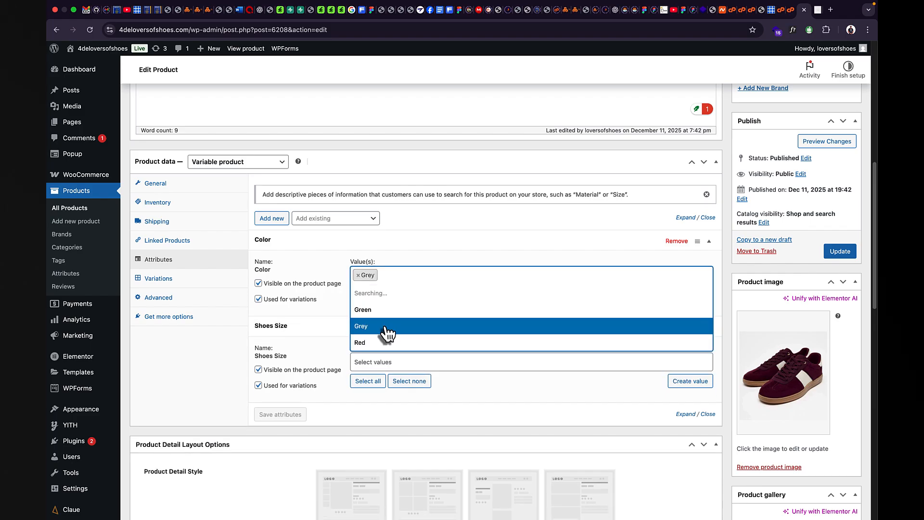
pyautogui.click(388, 314)
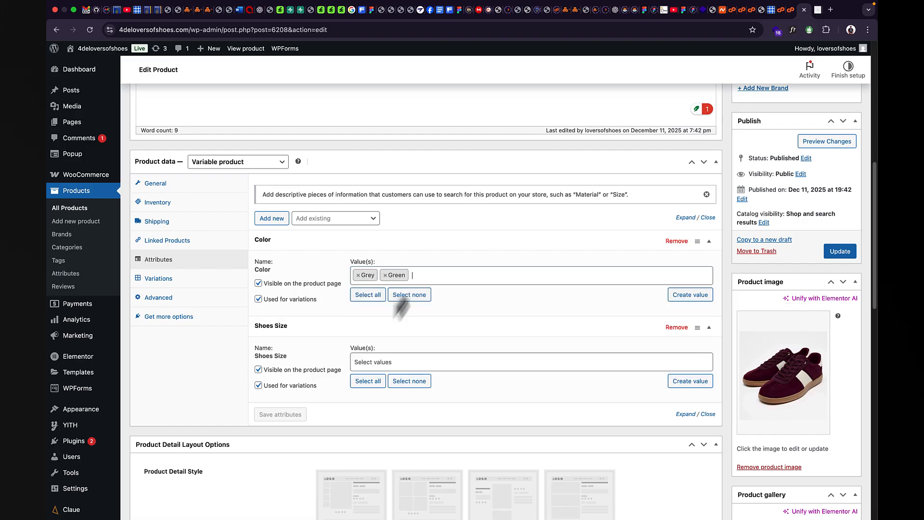
pyautogui.click(423, 275)
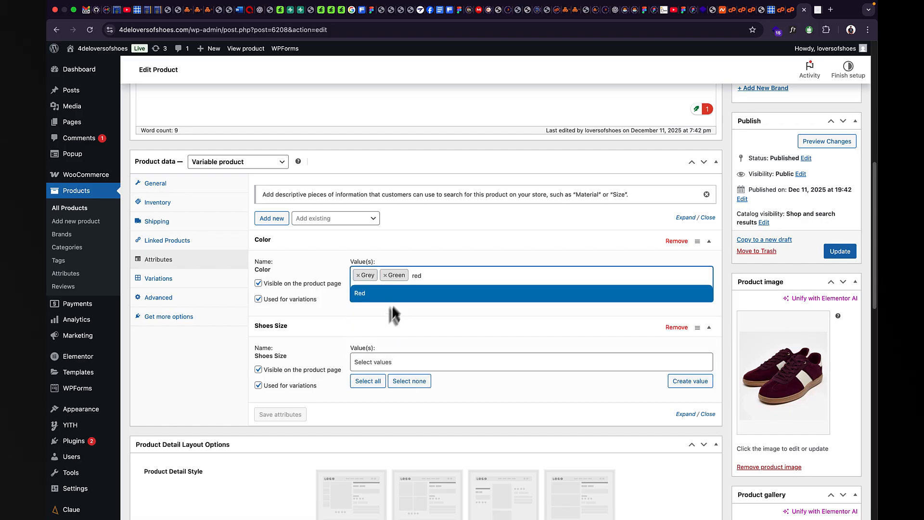
pyautogui.click(391, 292)
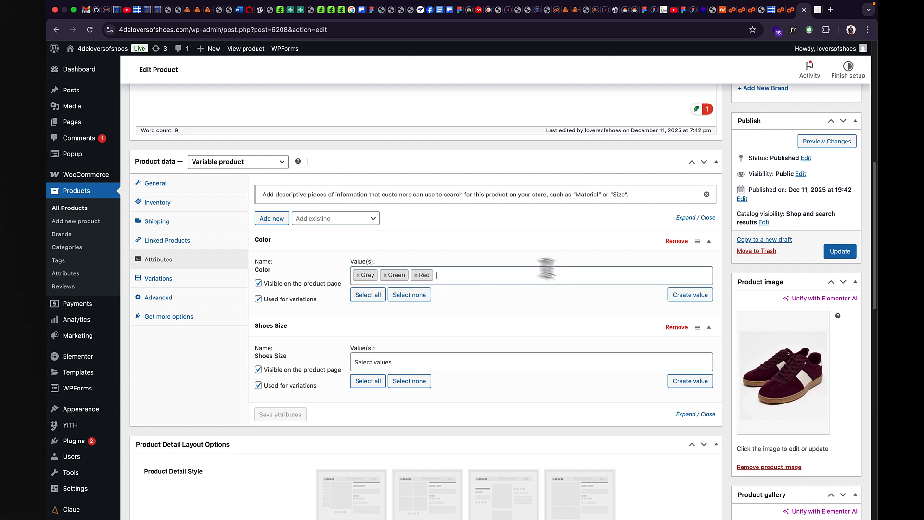
pyautogui.click(694, 299)
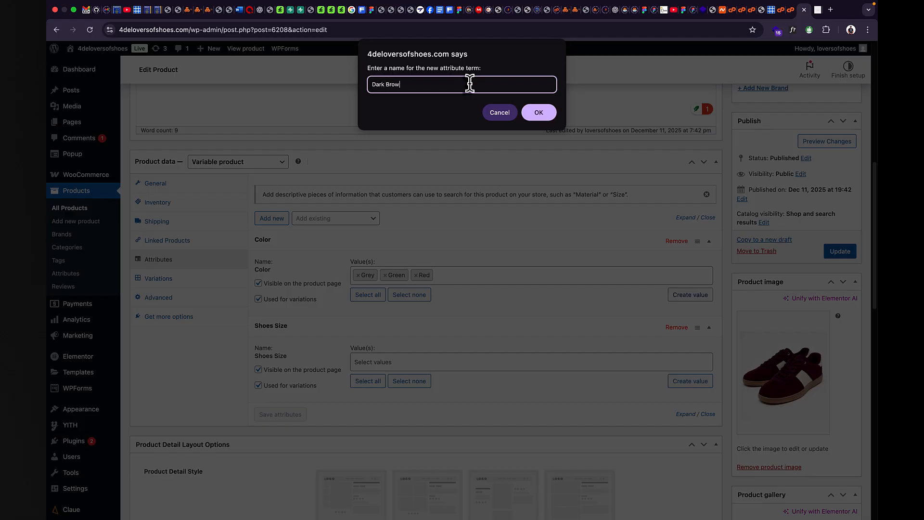
pyautogui.click(533, 113)
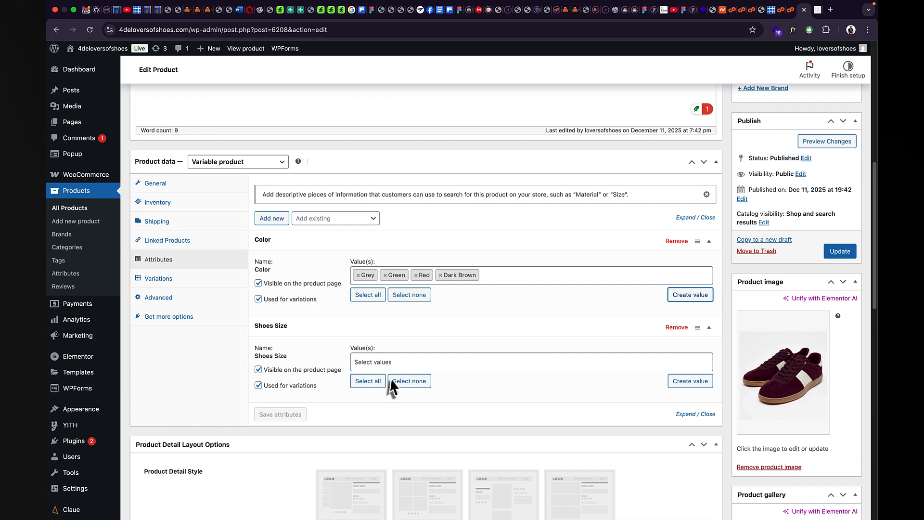
pyautogui.click(399, 365)
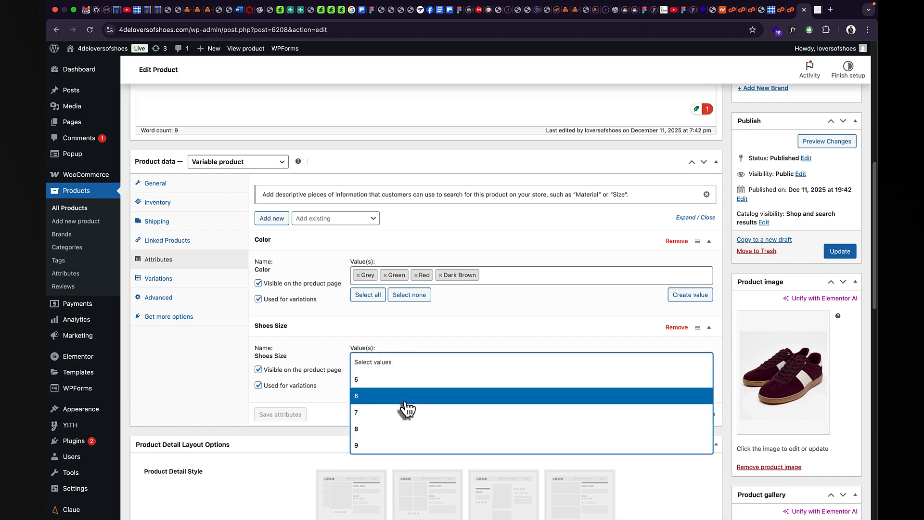
pyautogui.click(444, 339)
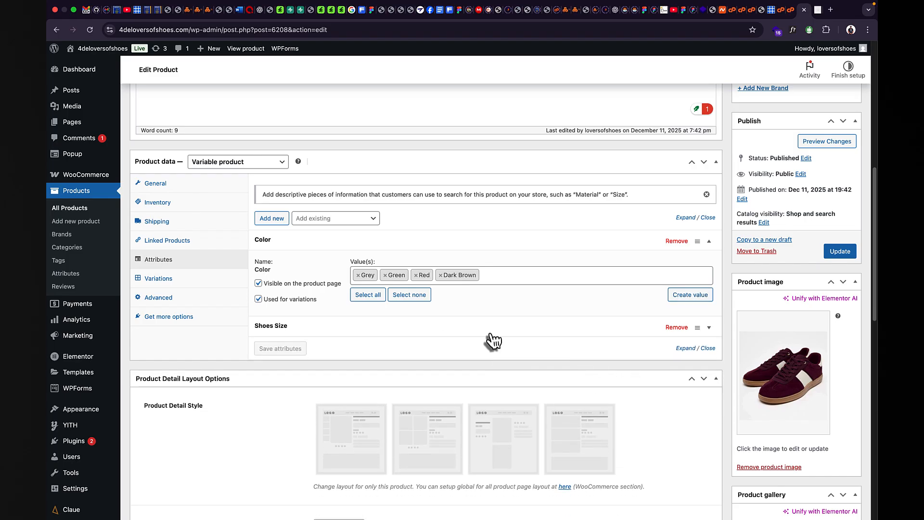
pyautogui.click(490, 341)
# Create the values 36, 37 and 38 for the Shoes Size attribute and save the product's attributes.
pyautogui.click(685, 381)
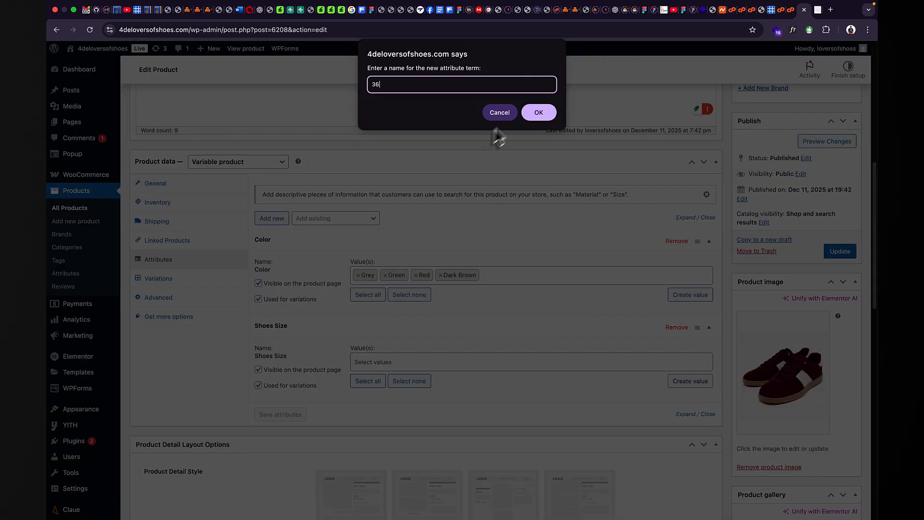
pyautogui.click(530, 115)
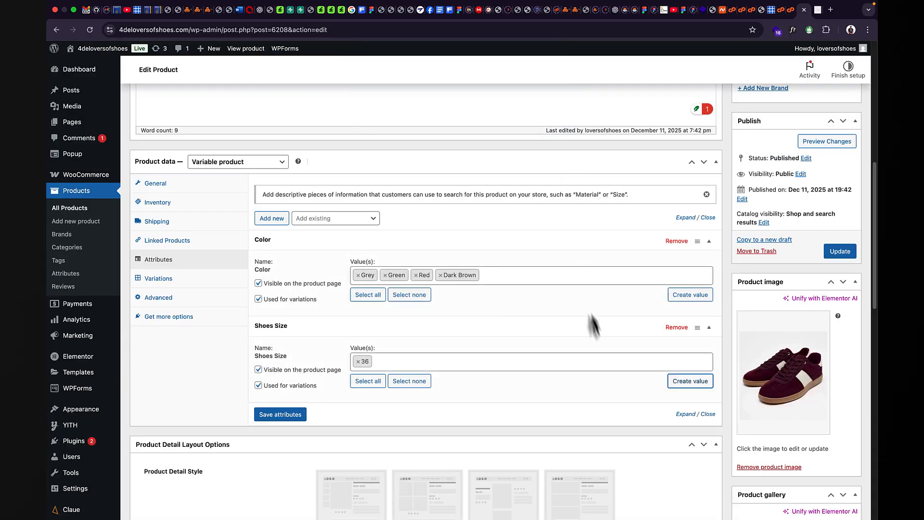
pyautogui.click(698, 385)
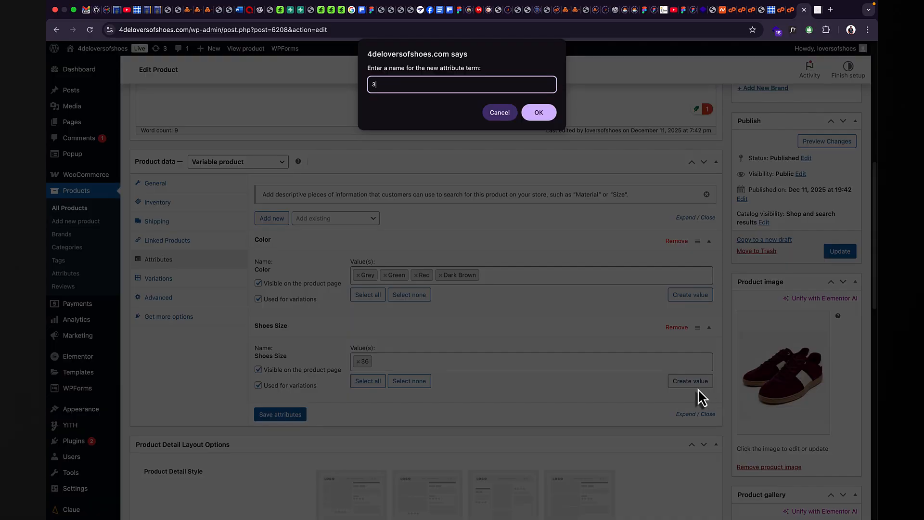
pyautogui.write('37')
pyautogui.click(543, 114)
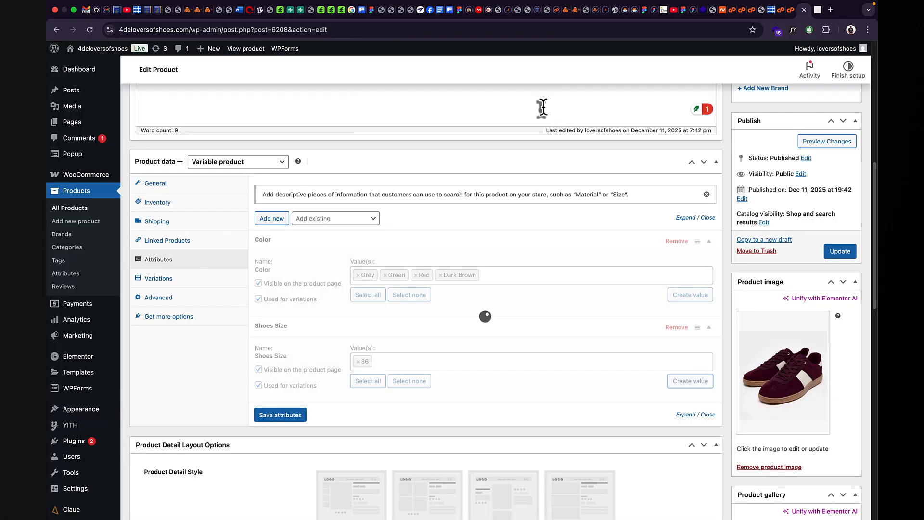
pyautogui.click(690, 382)
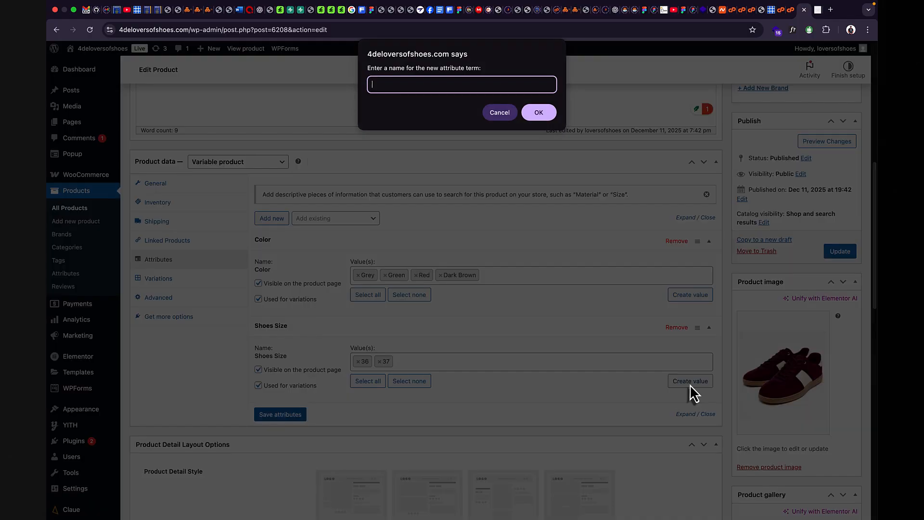
pyautogui.write('38')
pyautogui.click(539, 113)
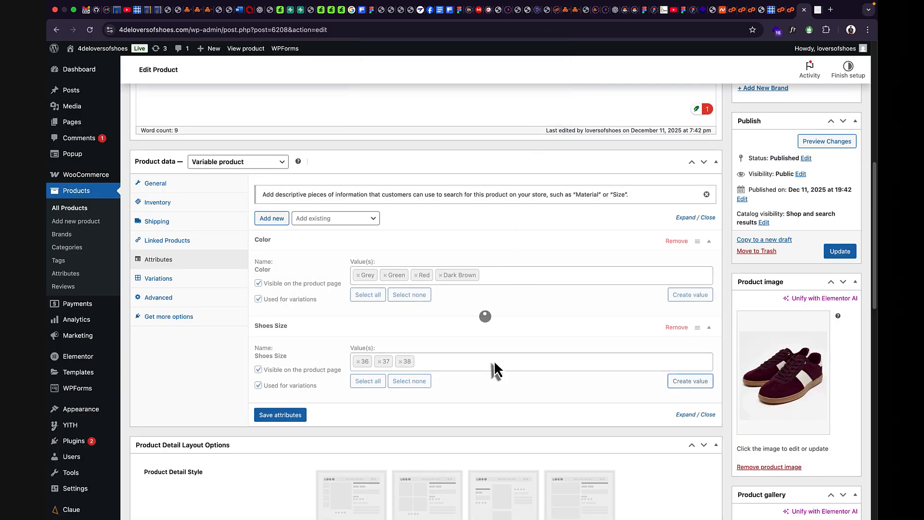
pyautogui.click(295, 415)
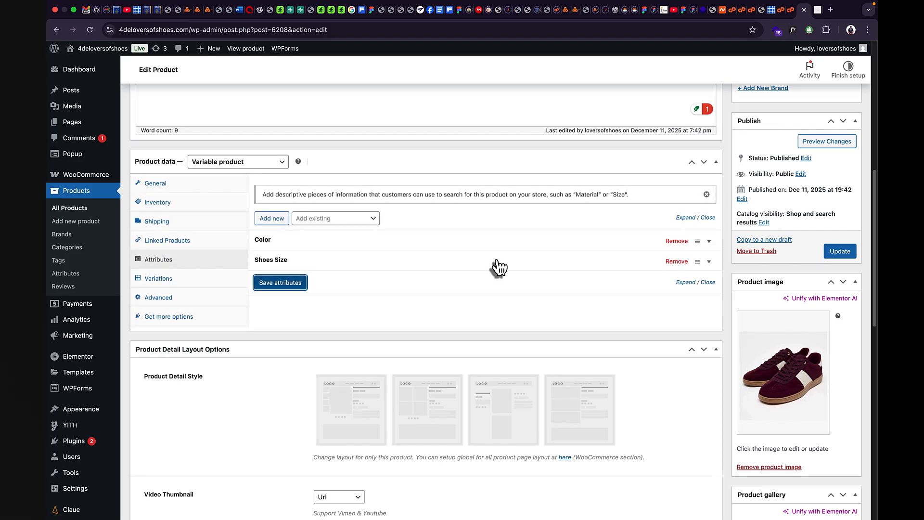
# Generate product variations for every combination of the Color and Shoes Size values.
pyautogui.click(170, 280)
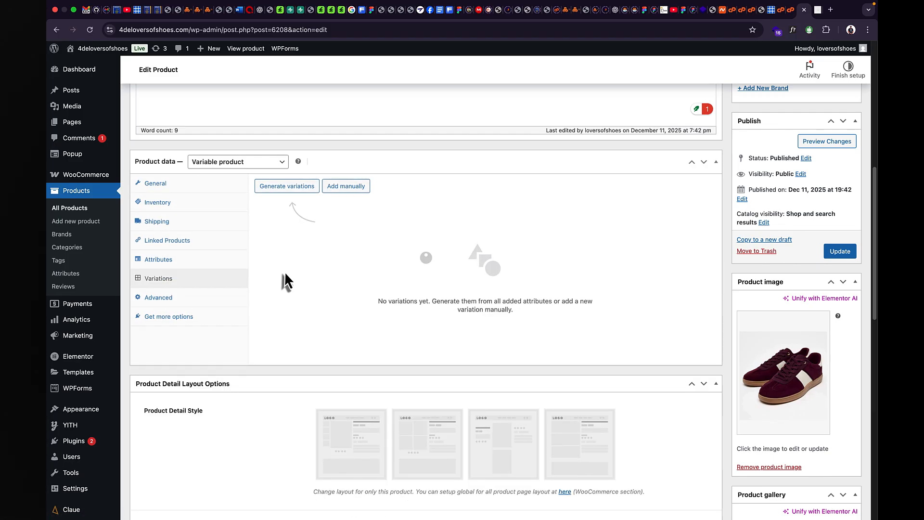
pyautogui.click(286, 186)
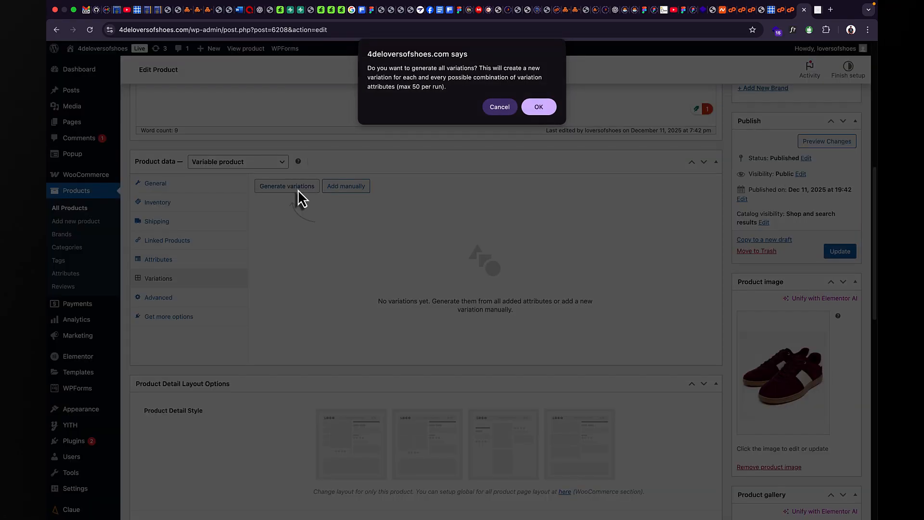
pyautogui.click(539, 107)
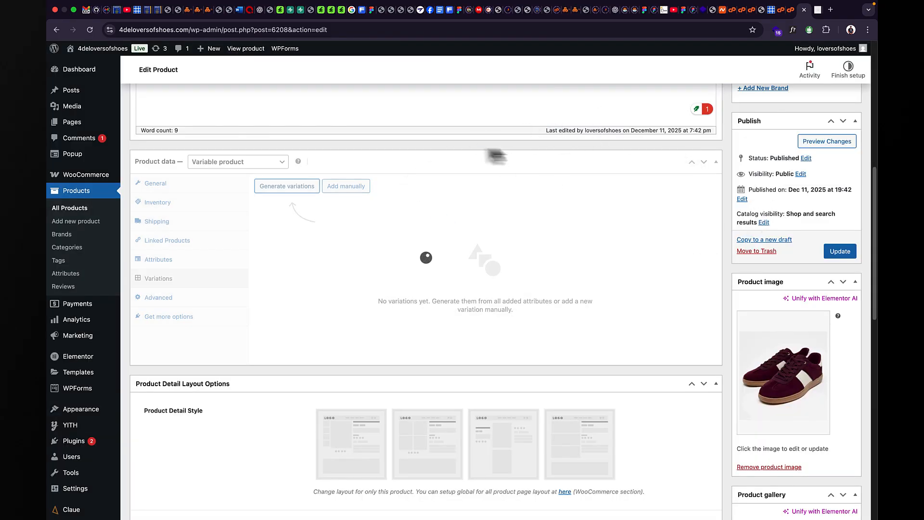
# Remove the Green 37 and Green 38 variations from the product.
pyautogui.scroll(-2, 443, 221)
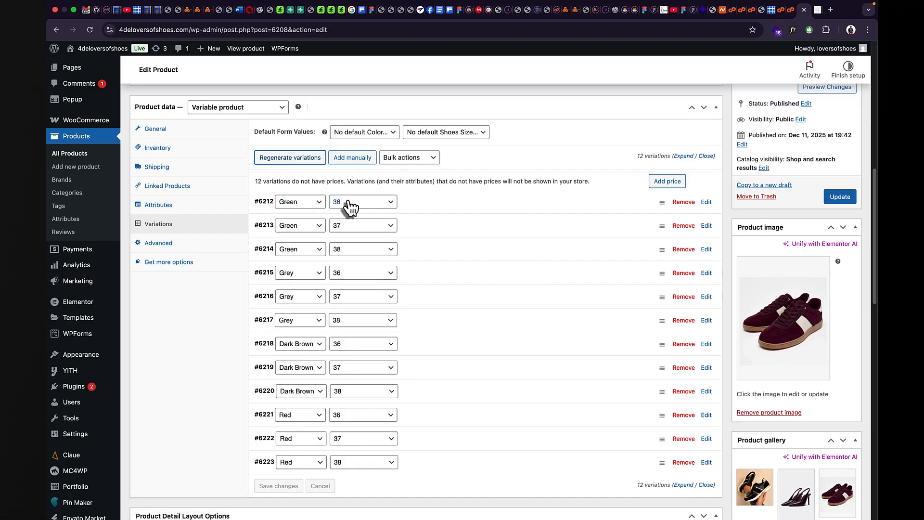
pyautogui.click(683, 226)
pyautogui.click(539, 90)
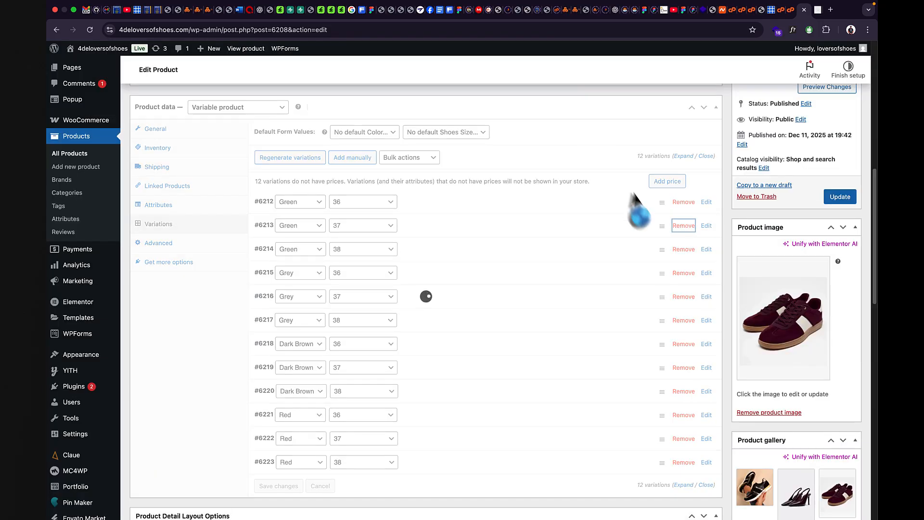
pyautogui.click(685, 248)
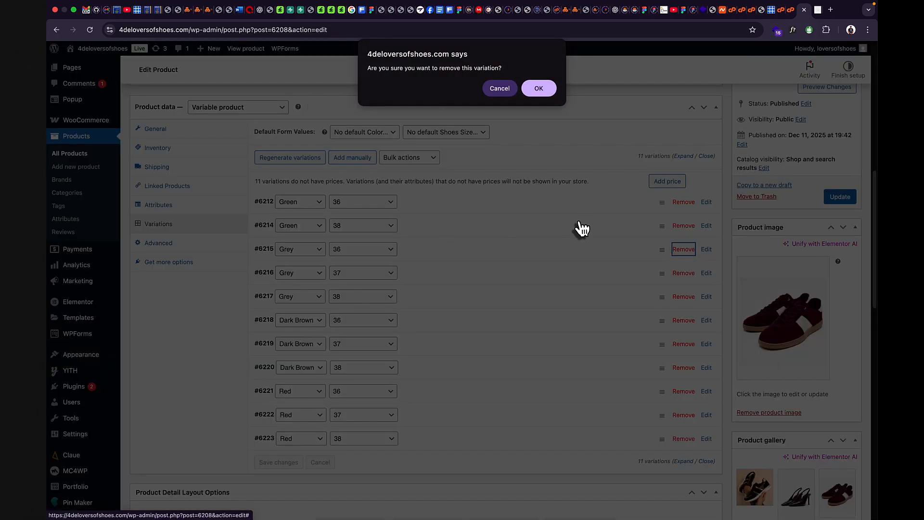
pyautogui.click(510, 90)
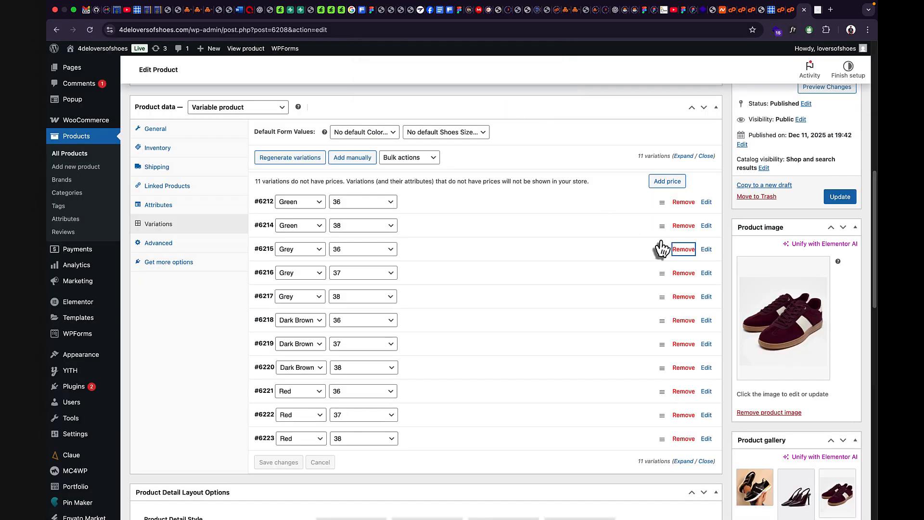
pyautogui.click(683, 226)
pyautogui.click(550, 89)
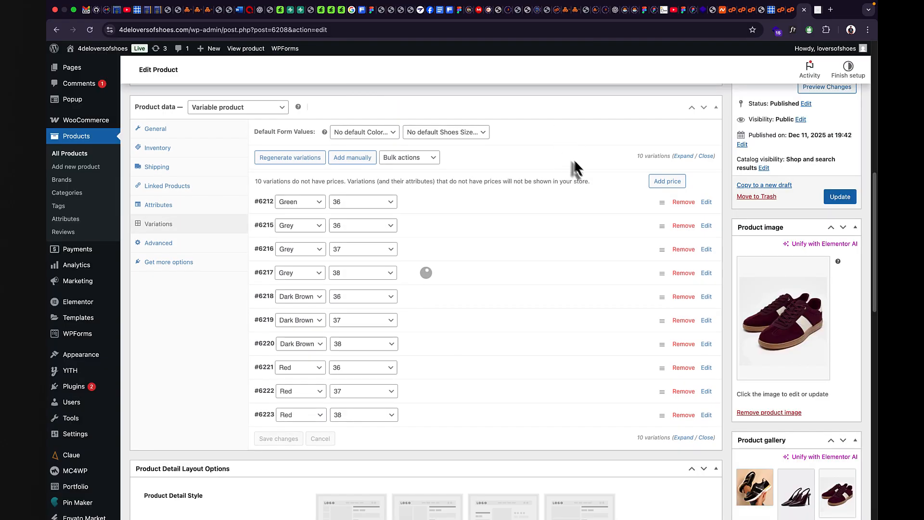
# Remove the Grey 36, Red 37 and Red 36 variations from the product.
pyautogui.click(682, 226)
pyautogui.click(535, 89)
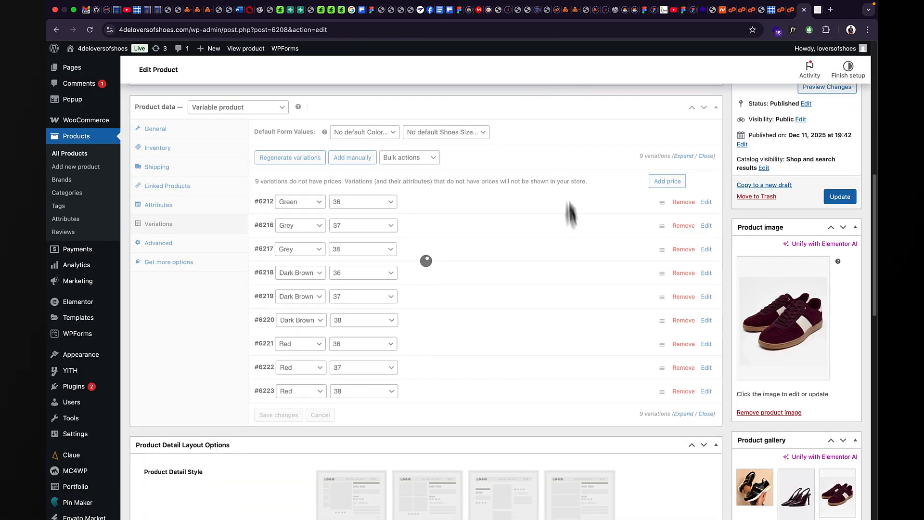
pyautogui.click(682, 367)
pyautogui.click(539, 89)
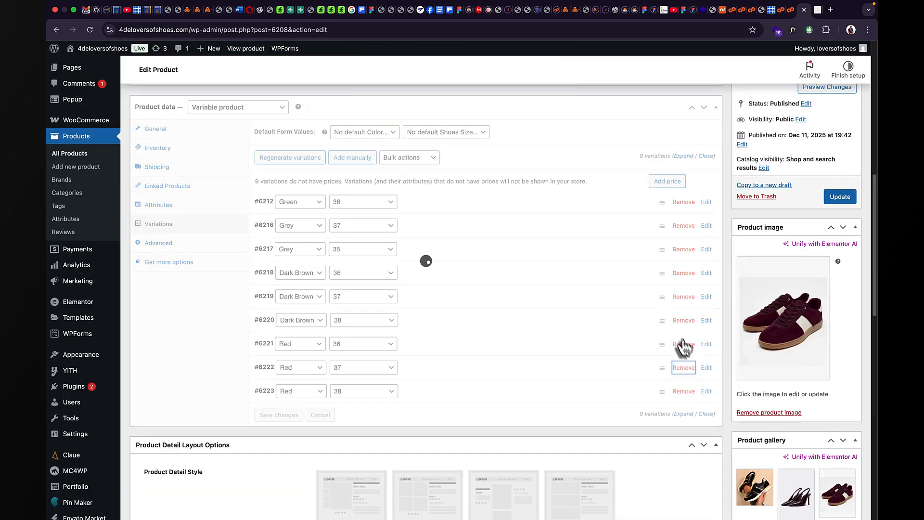
pyautogui.click(684, 343)
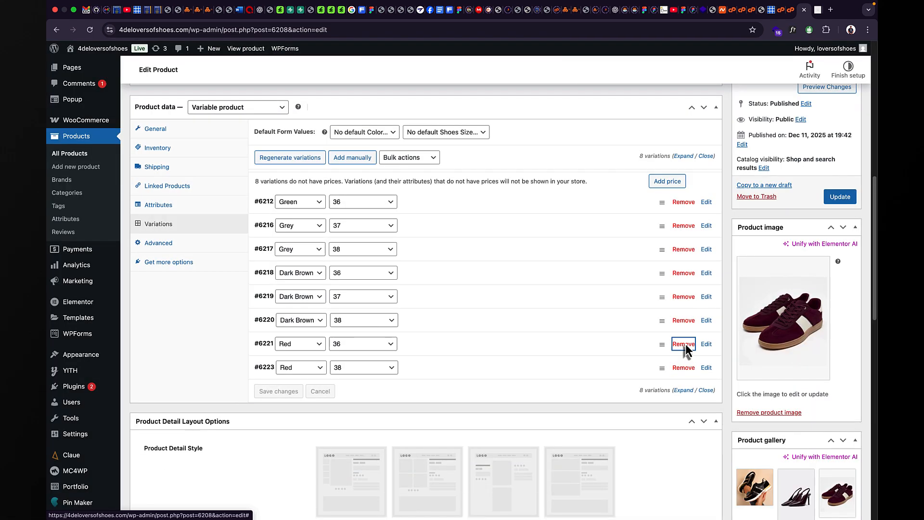
pyautogui.click(552, 95)
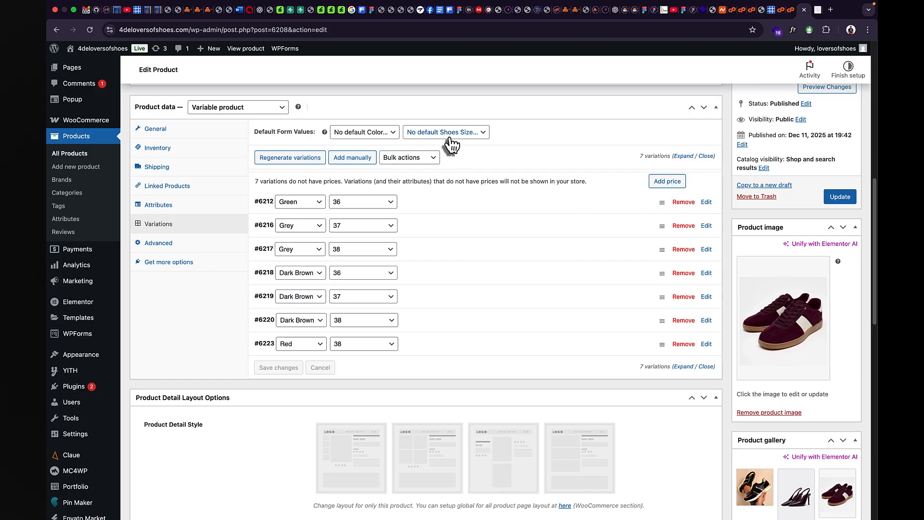
# Examine the price, stock, shipping and description settings of the Green 36 variation.
pyautogui.scroll(-1, 451, 275)
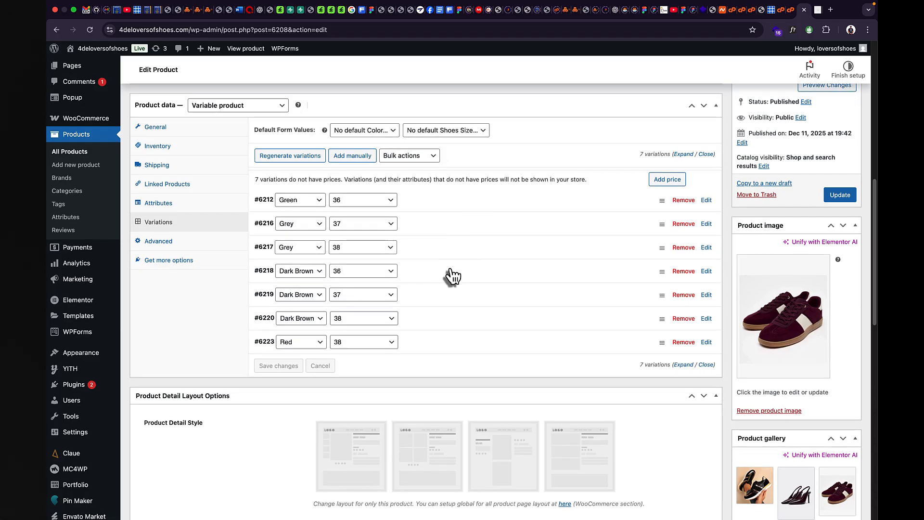
pyautogui.click(443, 209)
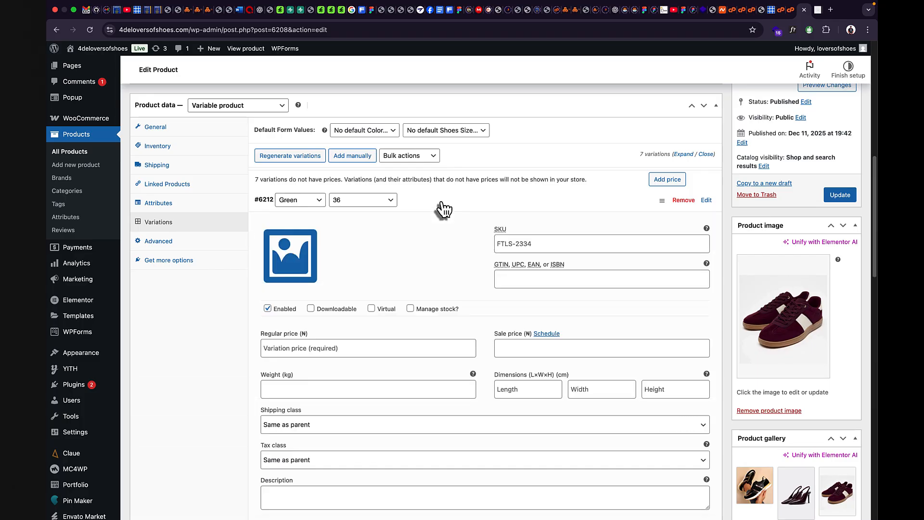
pyautogui.scroll(-1, 388, 306)
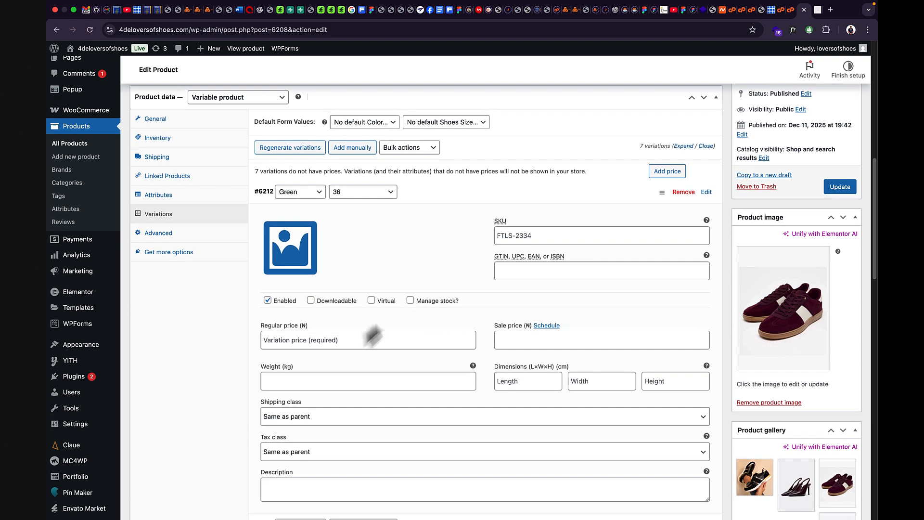
pyautogui.click(438, 197)
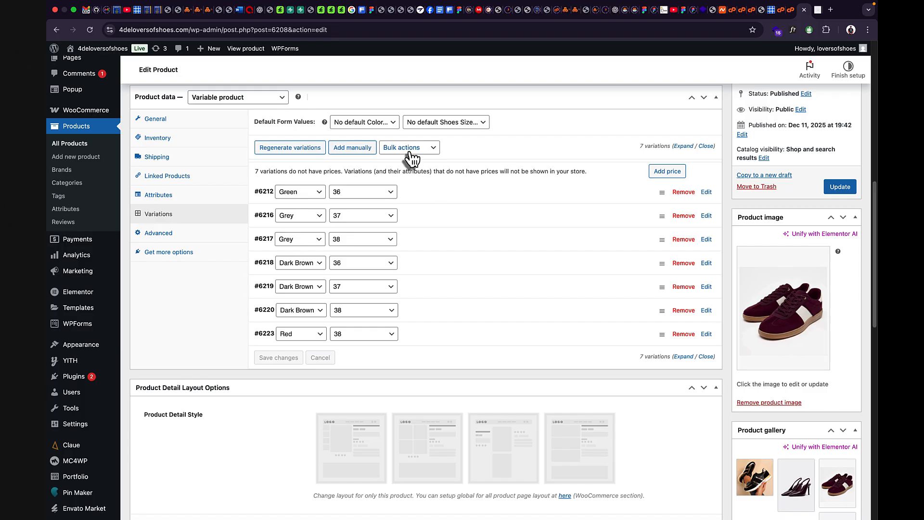
# Add a price of 45000 to all variations that have no price.
pyautogui.click(666, 173)
pyautogui.click(520, 287)
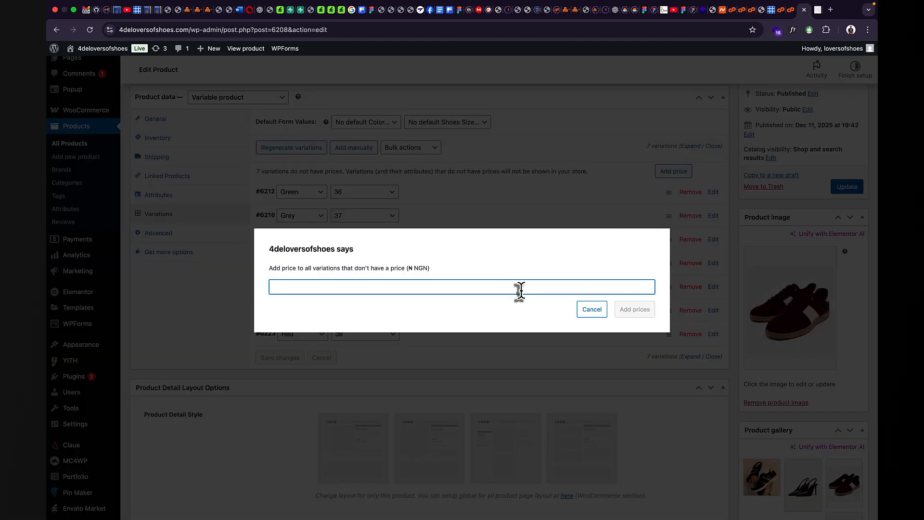
pyautogui.write('45000')
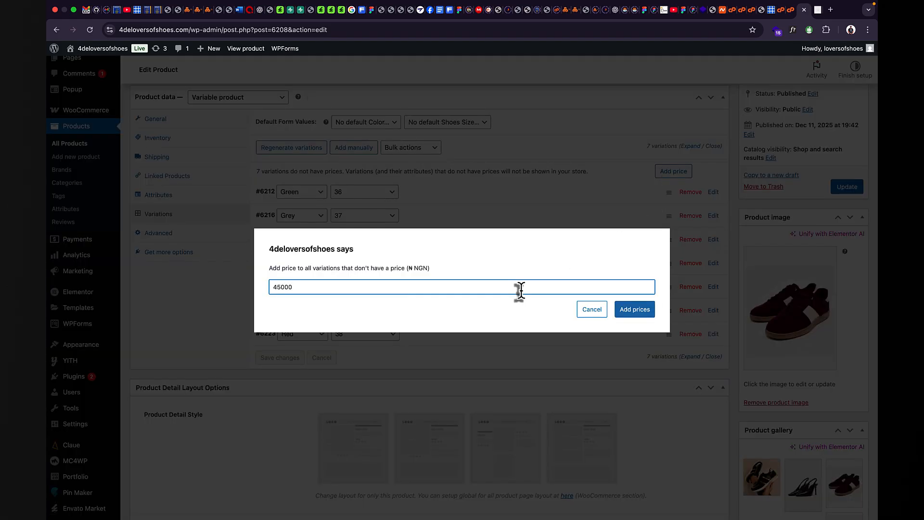
pyautogui.click(628, 313)
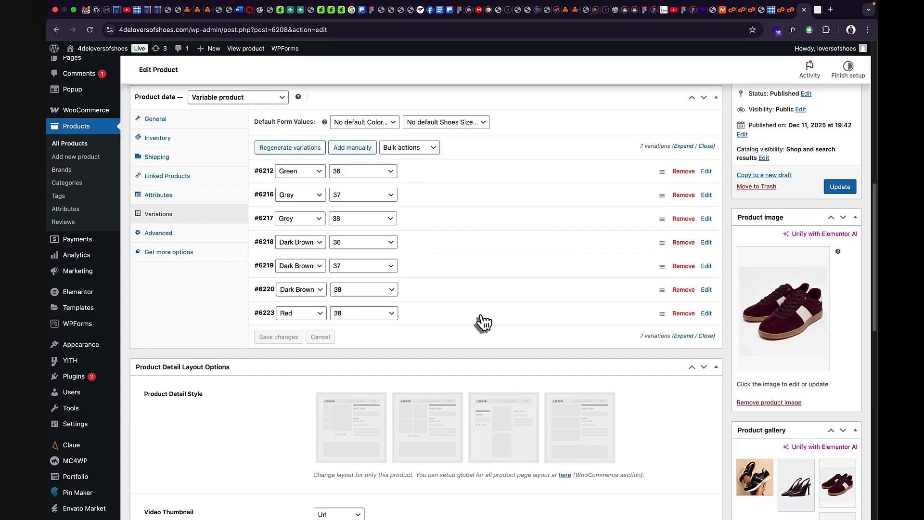
# Set the regular price of the Red 38 variation to 55000.
pyautogui.click(446, 319)
pyautogui.scroll(-3, 448, 325)
pyautogui.moveTo(268, 353); pyautogui.dragTo(259, 364)
pyautogui.write('5')
pyautogui.click(393, 278)
pyautogui.scroll(-2, 394, 276)
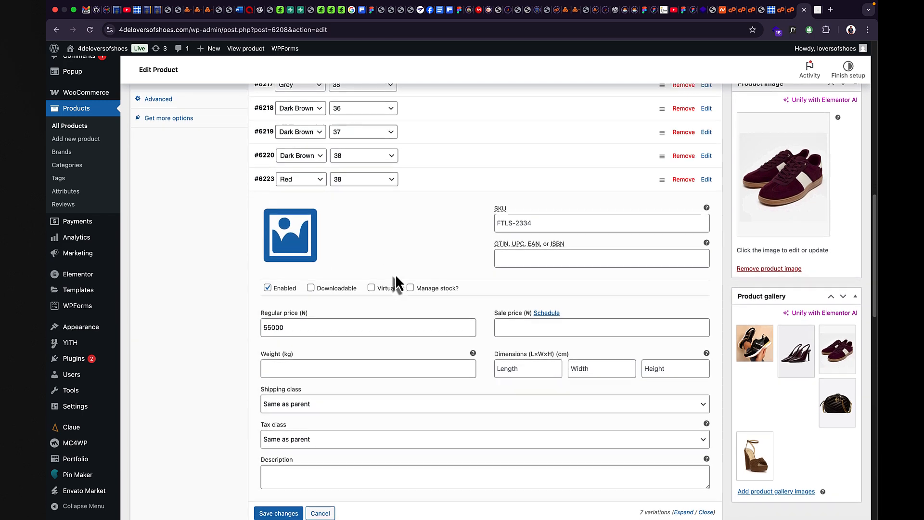
# Assign the black handbag picture from the media library as the Red 38 variation's image and collapse the variation.
pyautogui.scroll(-1, 396, 276)
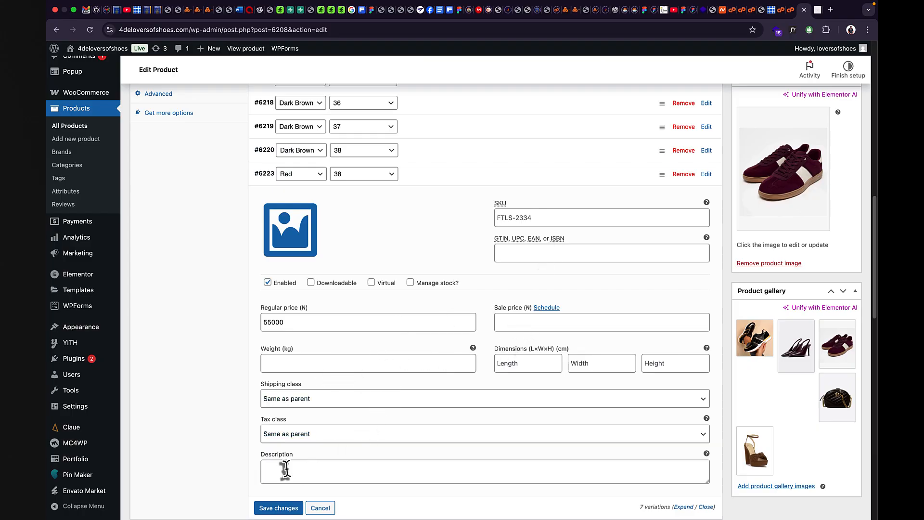
pyautogui.scroll(5, 325, 470)
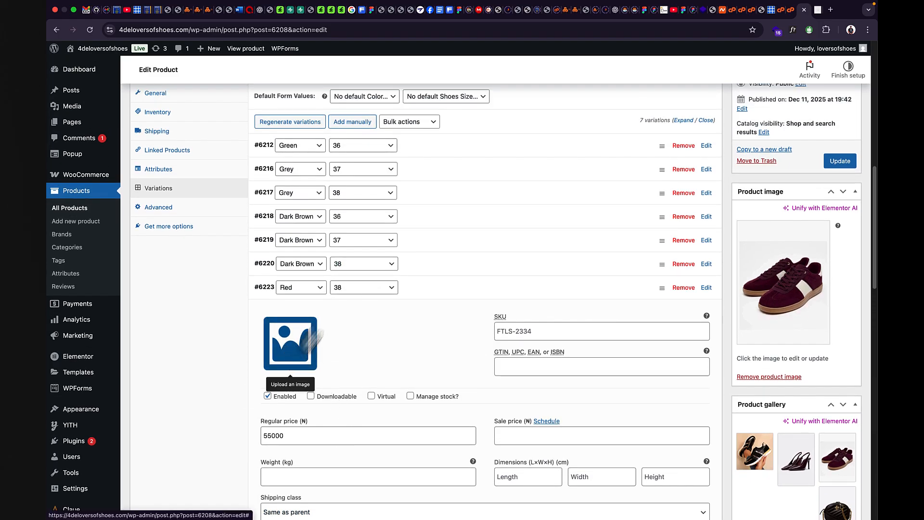
pyautogui.click(299, 360)
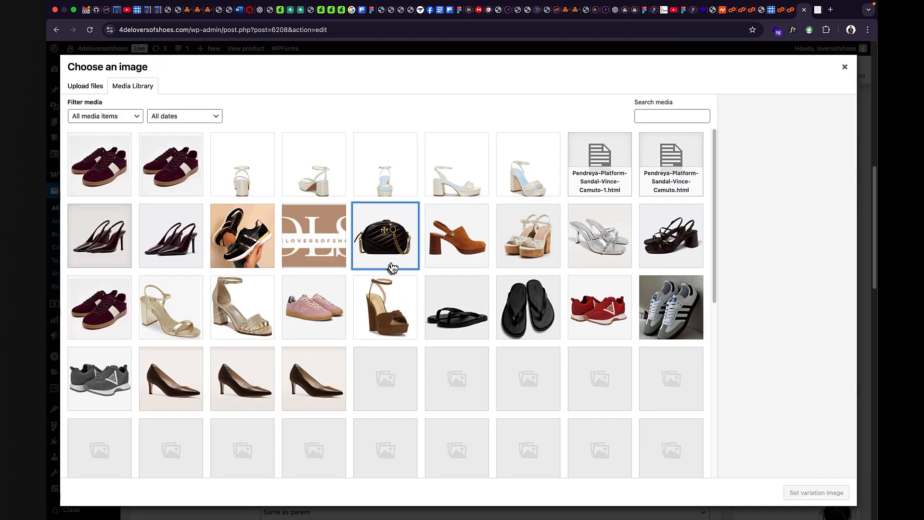
pyautogui.click(389, 263)
pyautogui.click(815, 492)
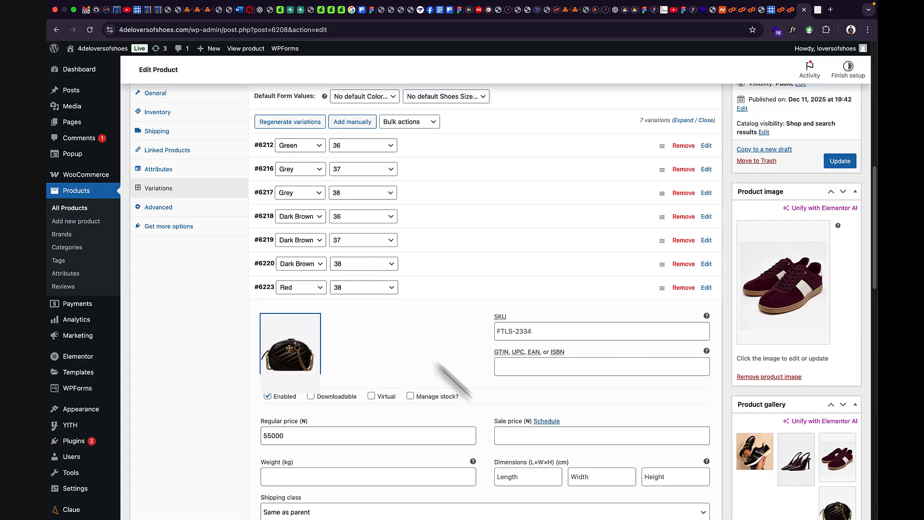
pyautogui.click(457, 296)
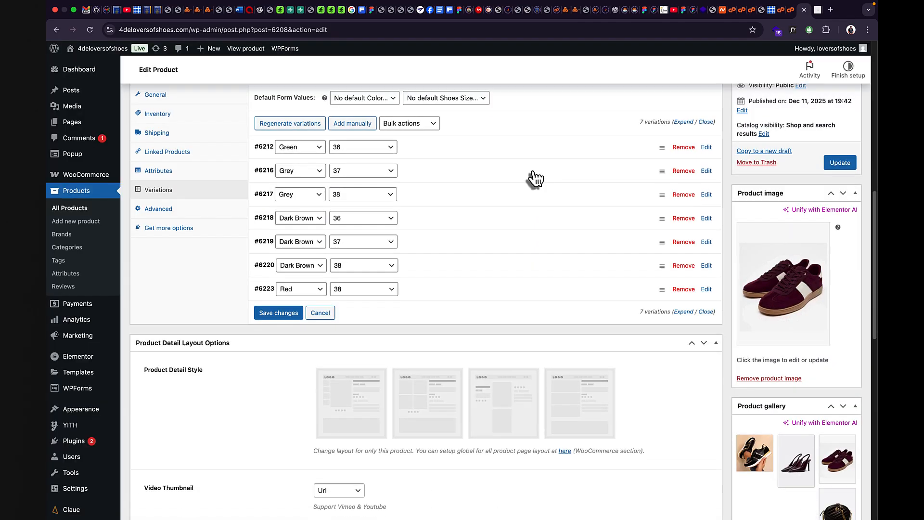
pyautogui.scroll(2, 533, 179)
pyautogui.scroll(1, 532, 177)
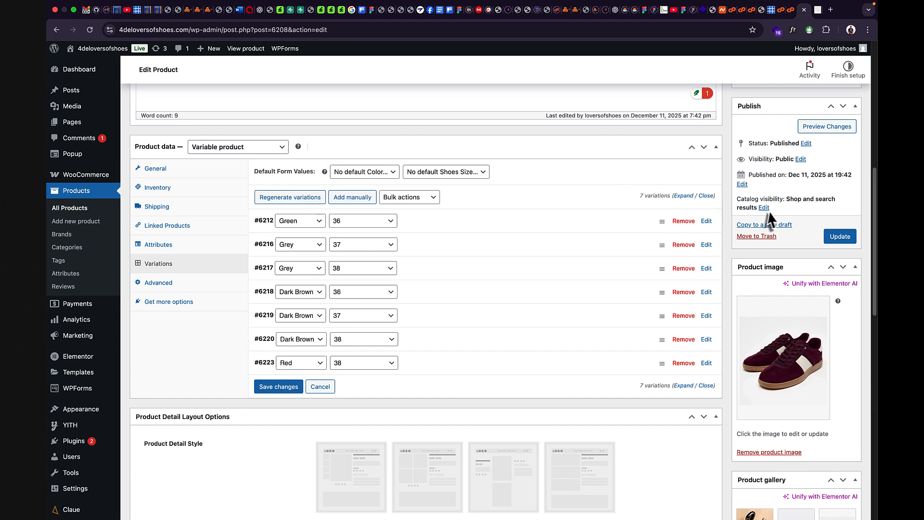
# Update the product and open its store page in a new tab in place of the outdated one.
pyautogui.click(836, 243)
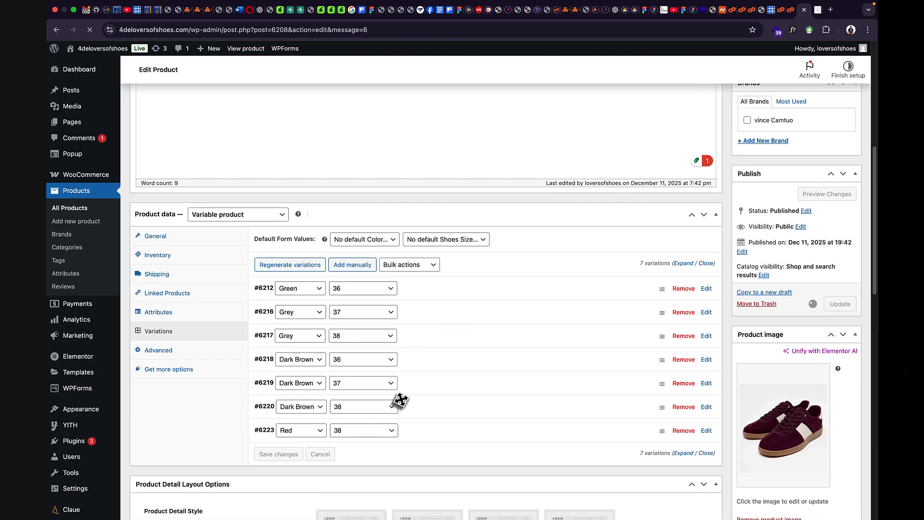
pyautogui.scroll(-5, 433, 402)
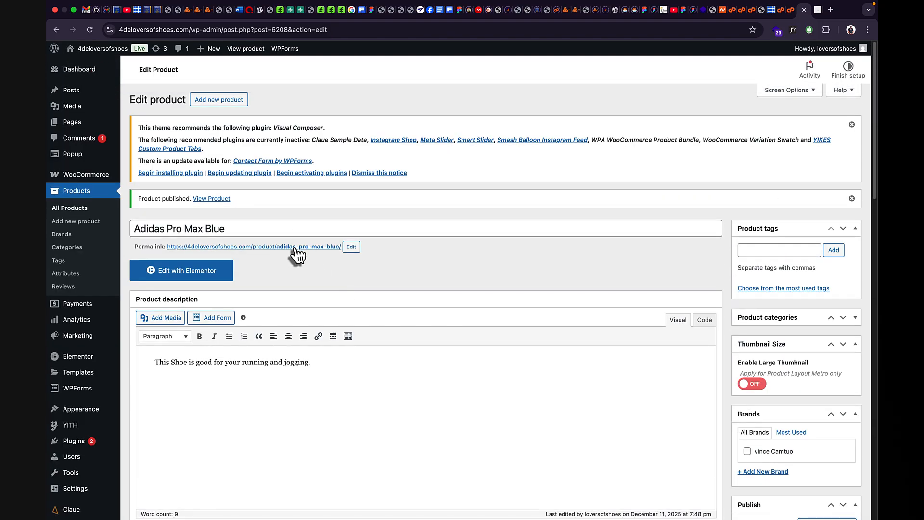
pyautogui.rightClick(215, 198)
pyautogui.click(242, 205)
pyautogui.click(810, 13)
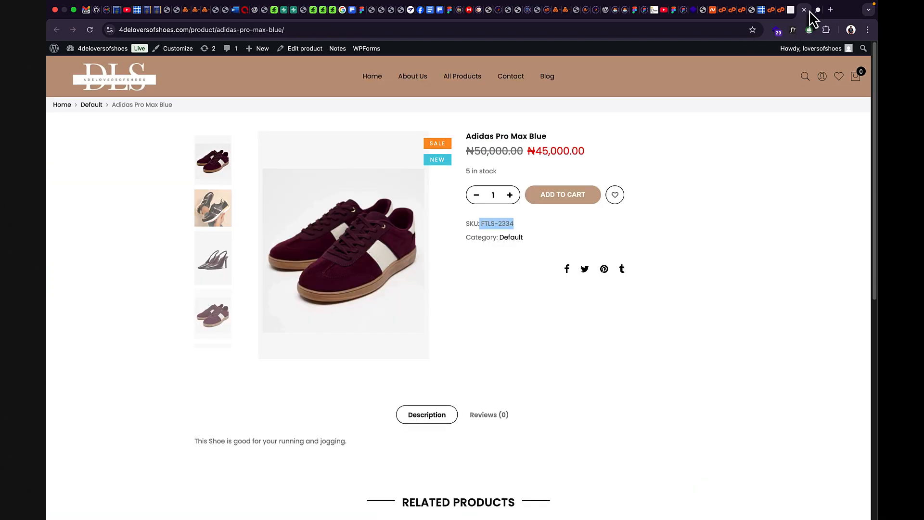
pyautogui.click(805, 10)
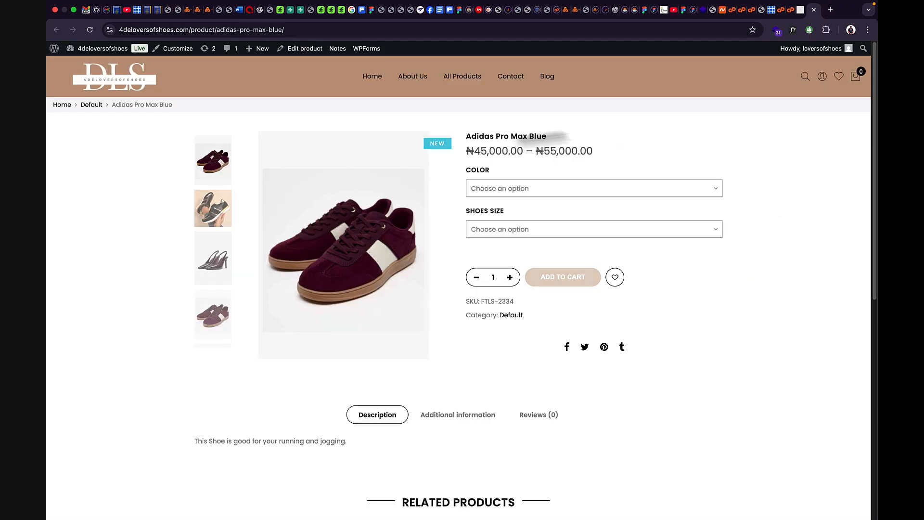
# Check which shoe sizes the store page offers for the Green and Grey colors.
pyautogui.click(526, 190)
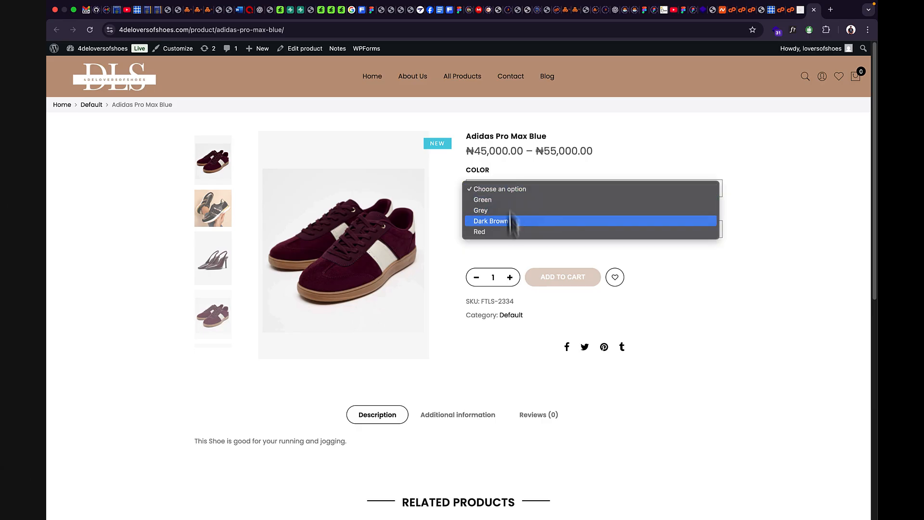
pyautogui.click(512, 200)
pyautogui.click(531, 226)
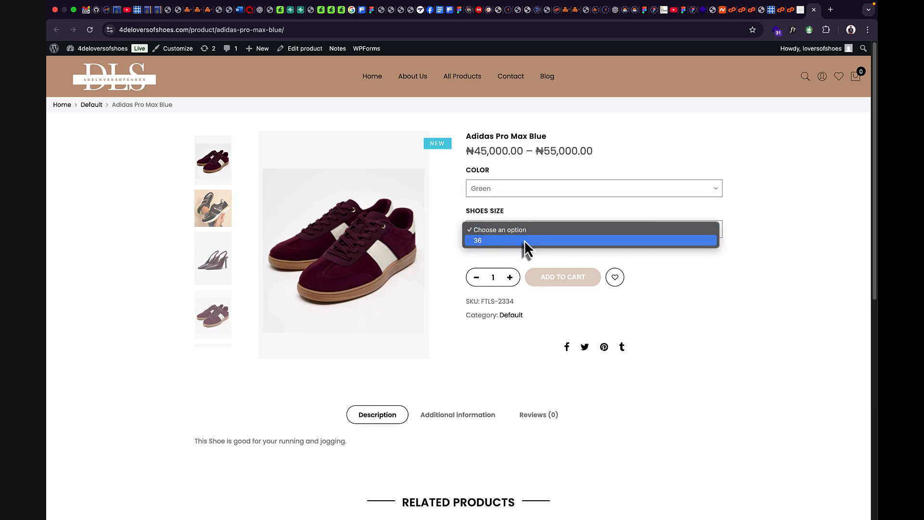
pyautogui.click(529, 192)
pyautogui.click(526, 196)
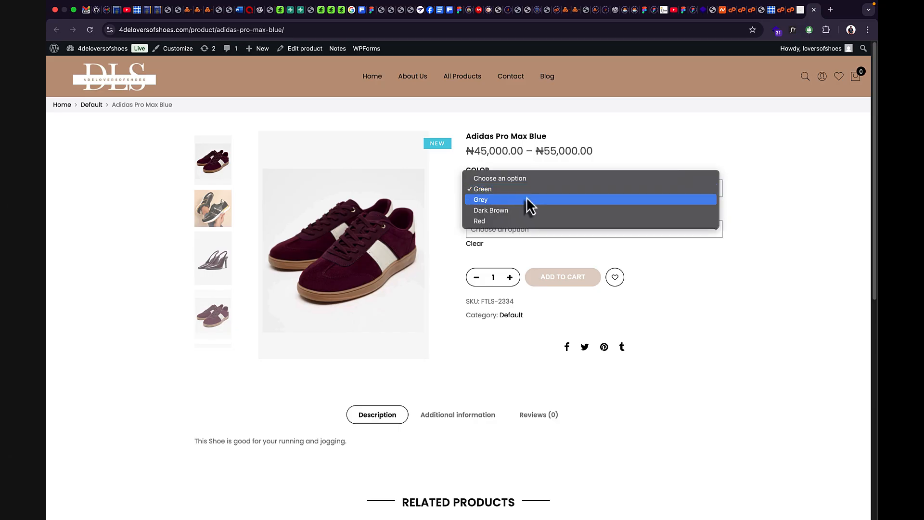
pyautogui.click(525, 201)
pyautogui.click(530, 230)
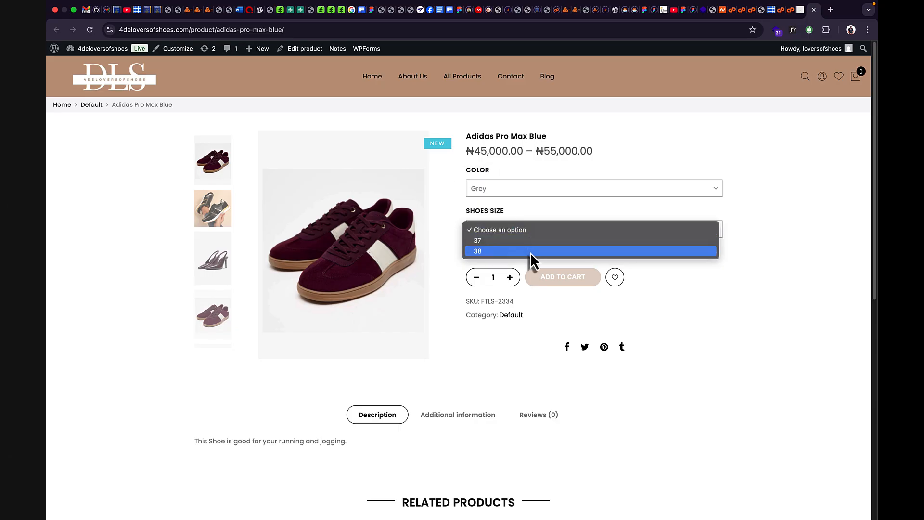
# Check which shoe sizes the store page offers for the Dark Brown color.
pyautogui.click(541, 202)
pyautogui.click(544, 195)
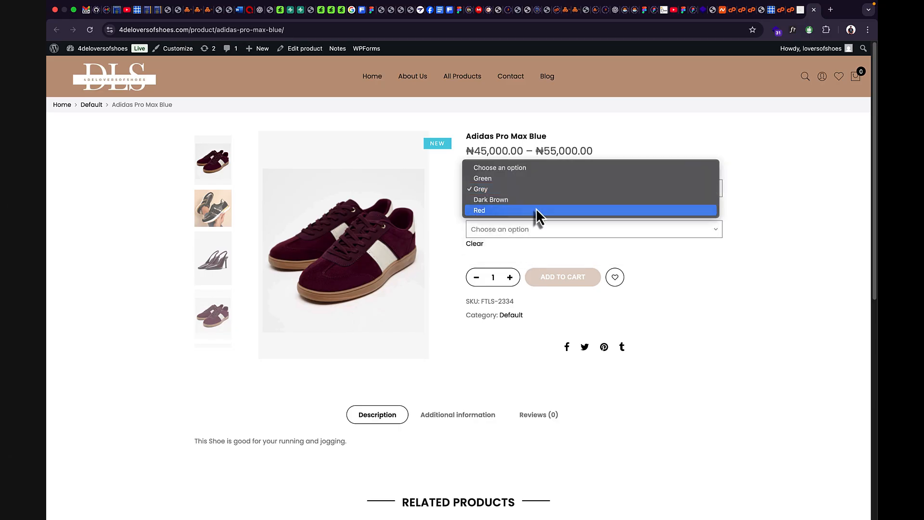
pyautogui.click(539, 202)
pyautogui.click(529, 231)
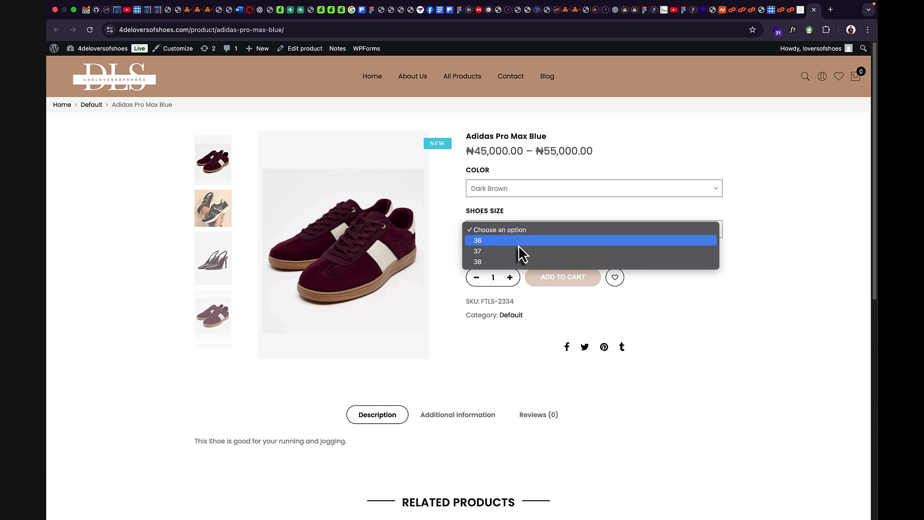
pyautogui.click(543, 201)
pyautogui.click(532, 235)
# Select the Red color with size 38 on the store page and check that variation's image and price.
pyautogui.click(534, 189)
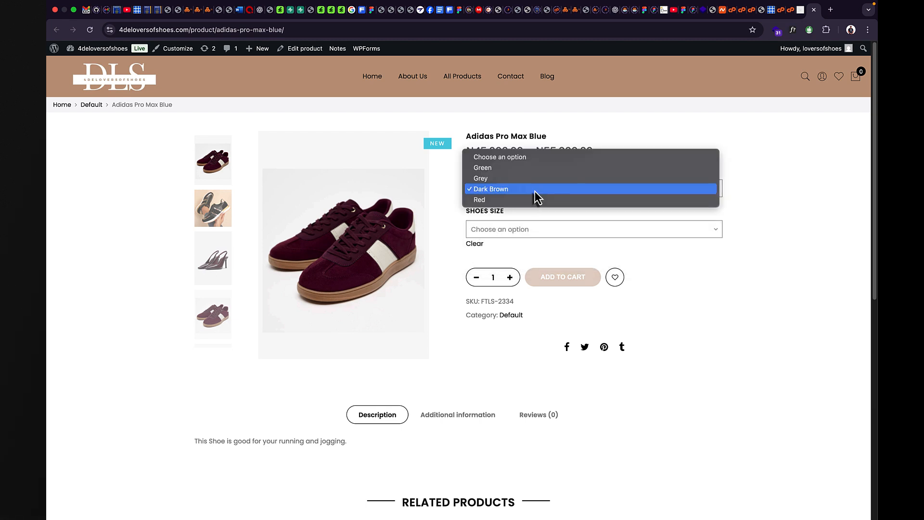
pyautogui.click(530, 201)
pyautogui.click(526, 235)
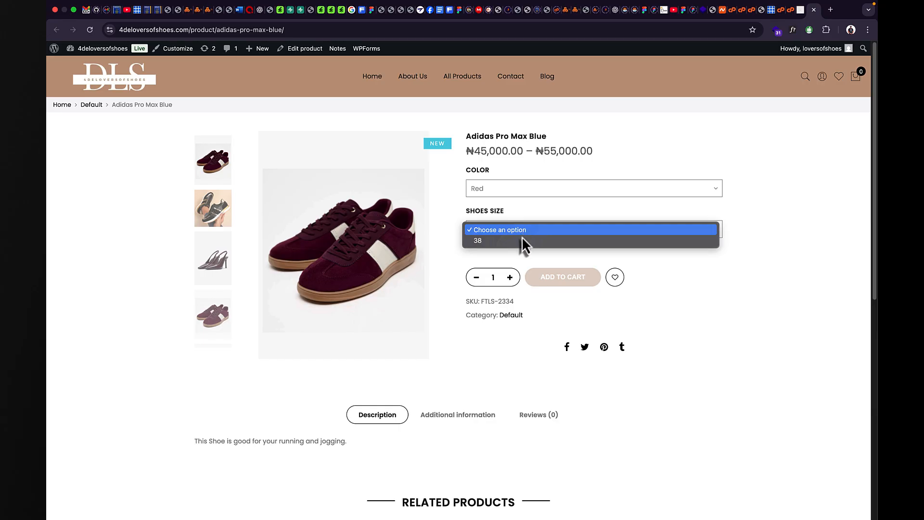
pyautogui.click(523, 242)
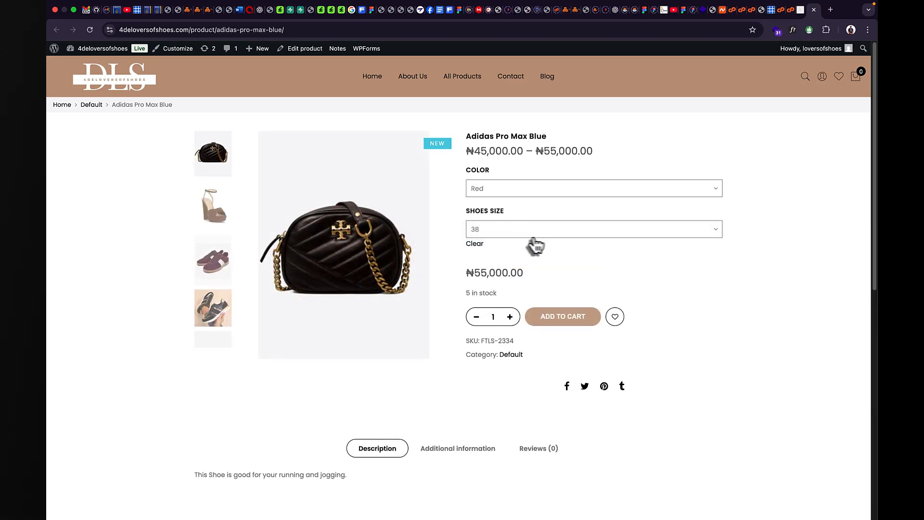
pyautogui.moveTo(468, 275); pyautogui.dragTo(516, 278)
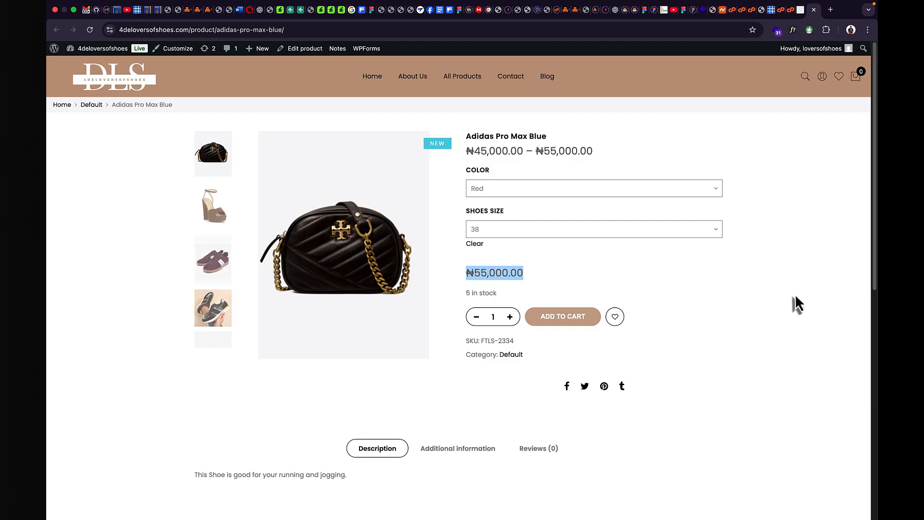
# Return to the product editor's tab and open the list of all products.
pyautogui.click(801, 11)
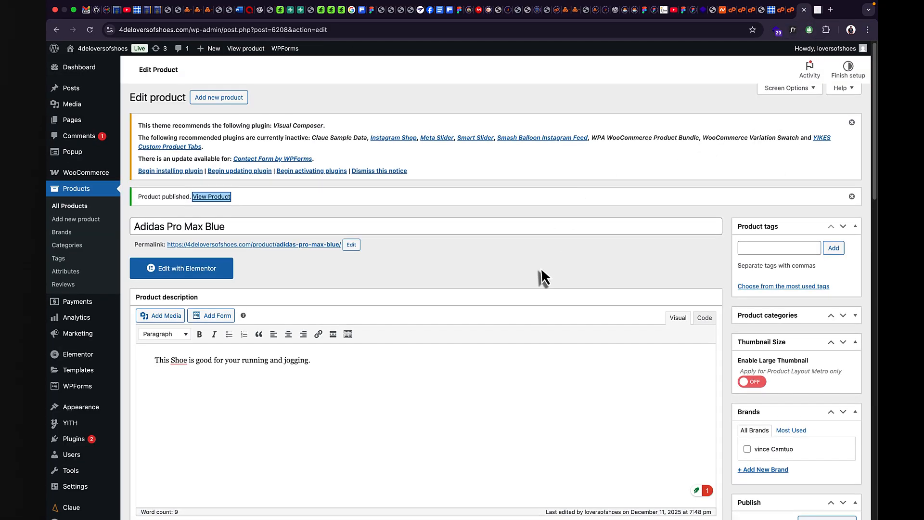
pyautogui.scroll(-5, 538, 268)
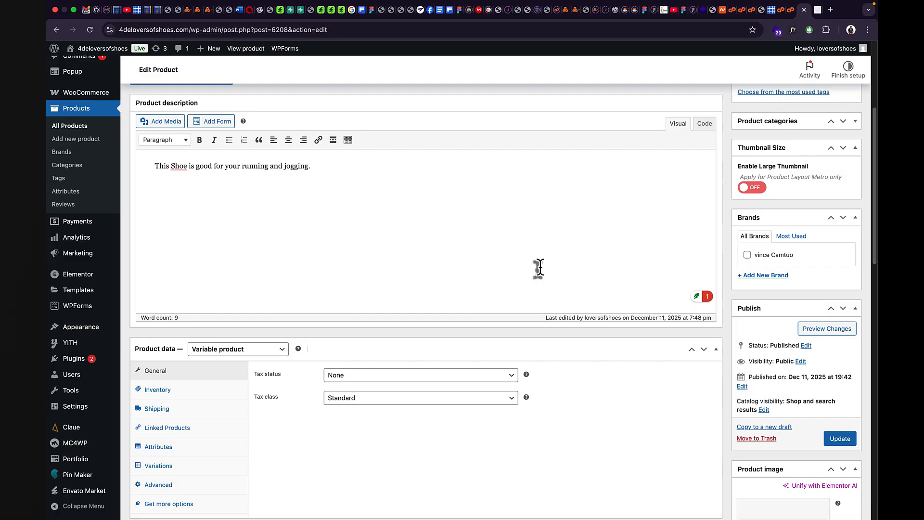
pyautogui.scroll(1, 532, 254)
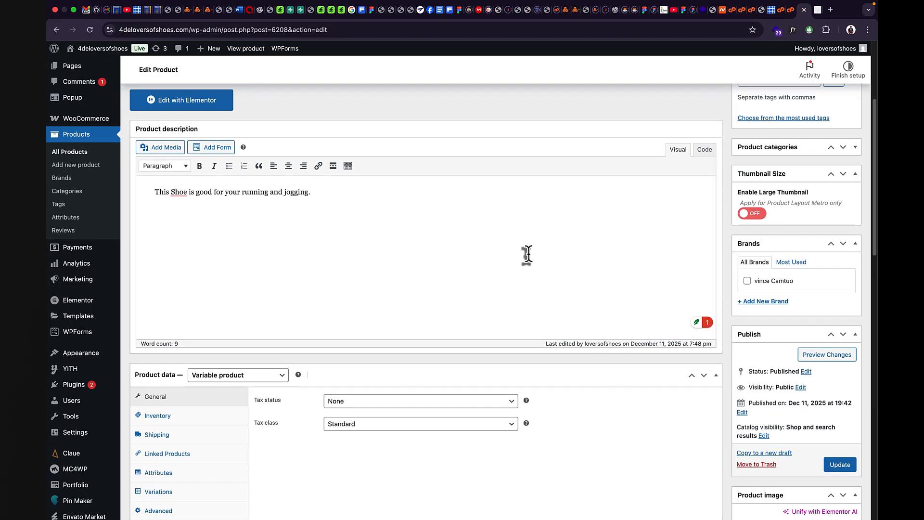
pyautogui.click(75, 153)
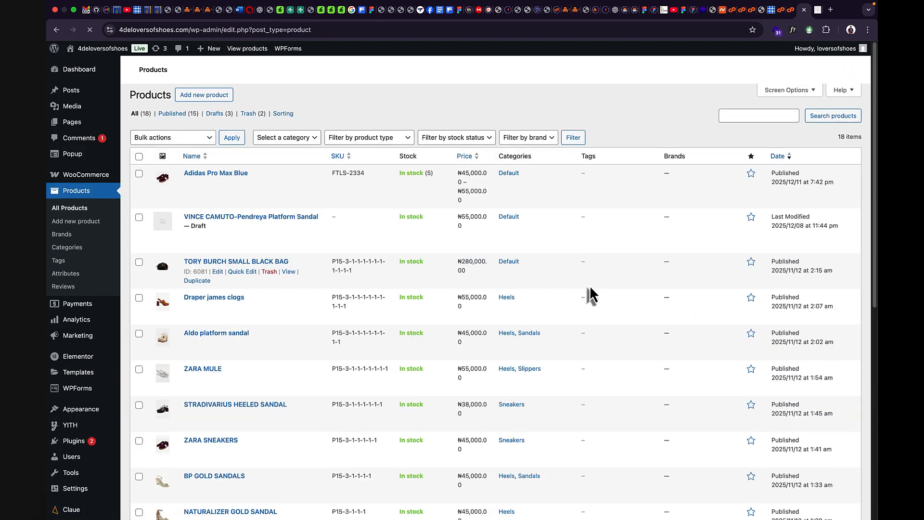
pyautogui.scroll(-1, 590, 288)
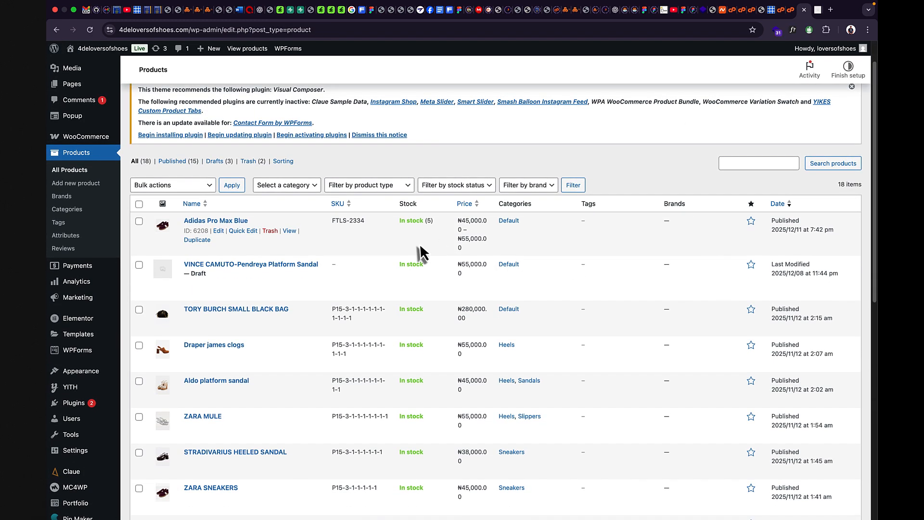
pyautogui.scroll(1, 420, 252)
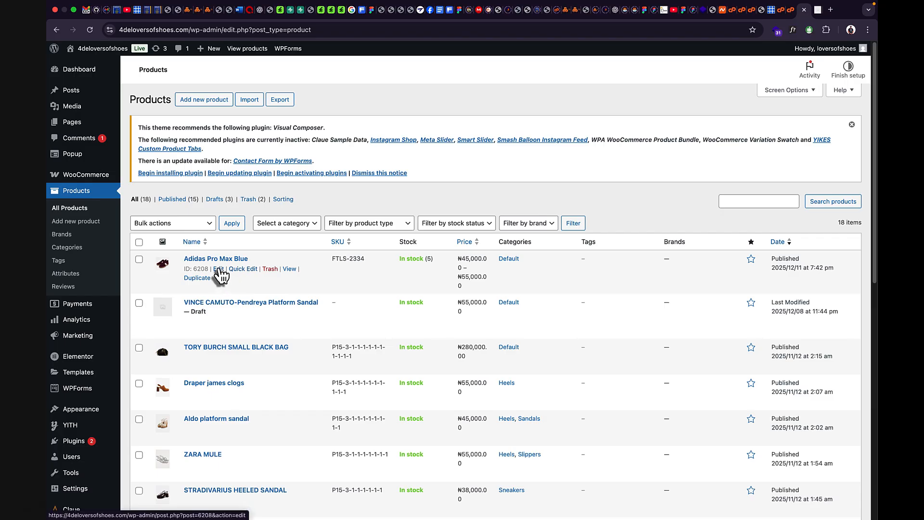
# Quick-edit the Adidas Pro Max Blue product, changing its title to Adidas Pro Max and its slug to adidas-pro-max.
pyautogui.click(255, 268)
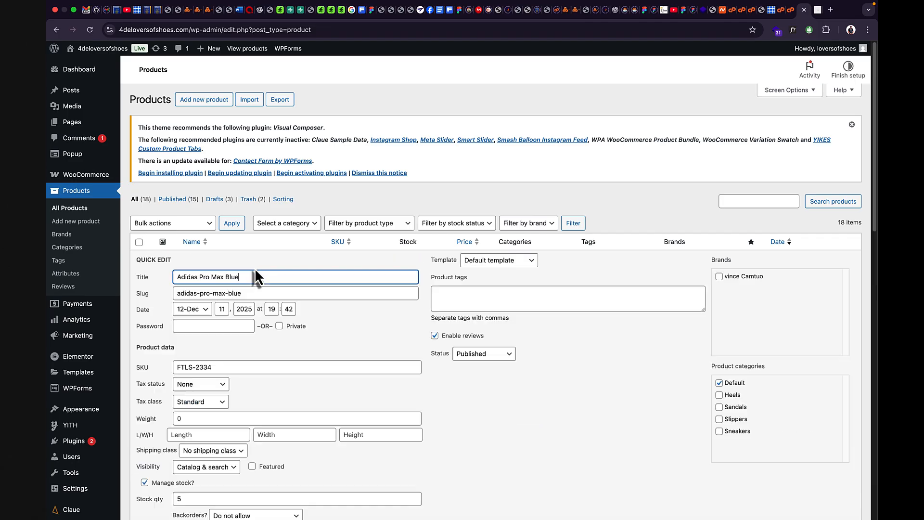
pyautogui.moveTo(236, 278); pyautogui.dragTo(239, 278)
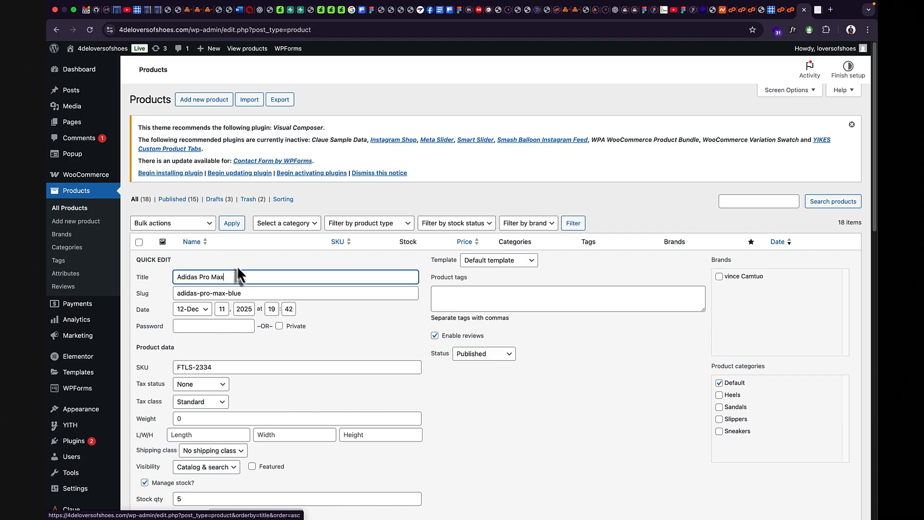
pyautogui.doubleClick(234, 293)
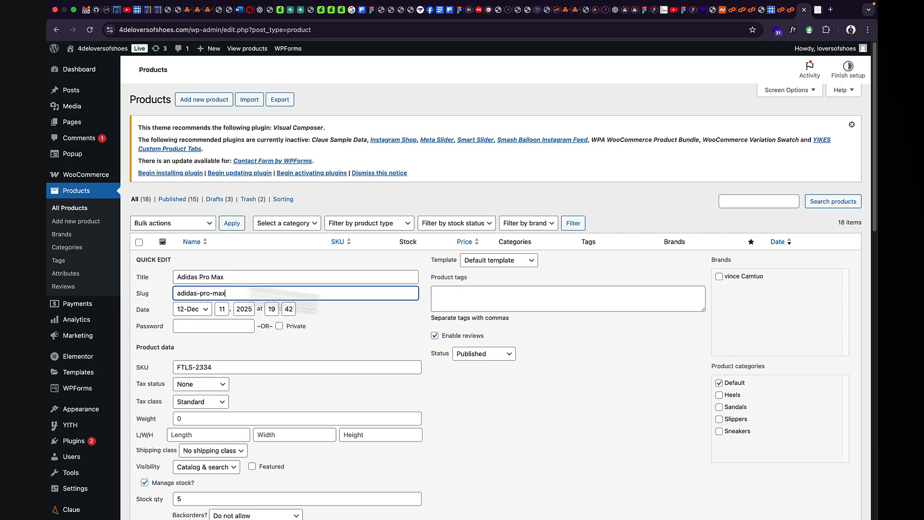
# Set the product's stock quantity to 19 and save the quick edit.
pyautogui.scroll(-2, 321, 303)
pyautogui.scroll(-1, 321, 308)
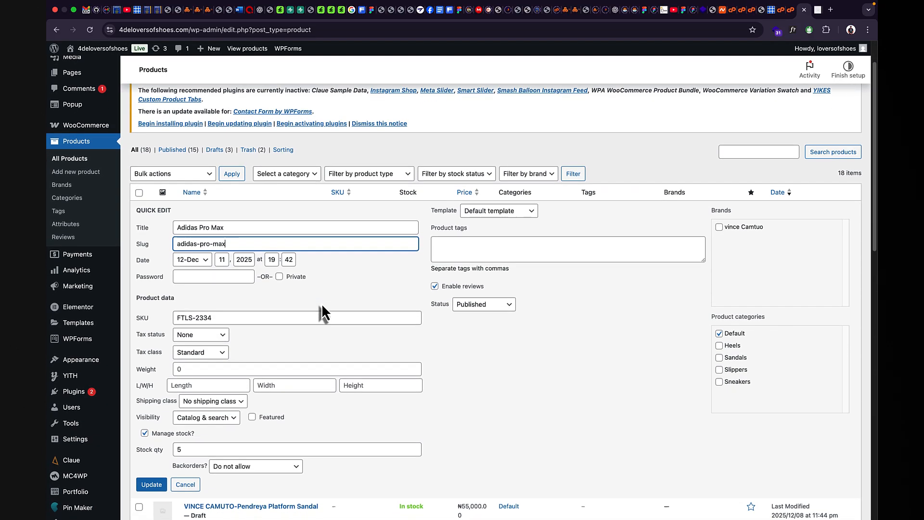
pyautogui.doubleClick(179, 446)
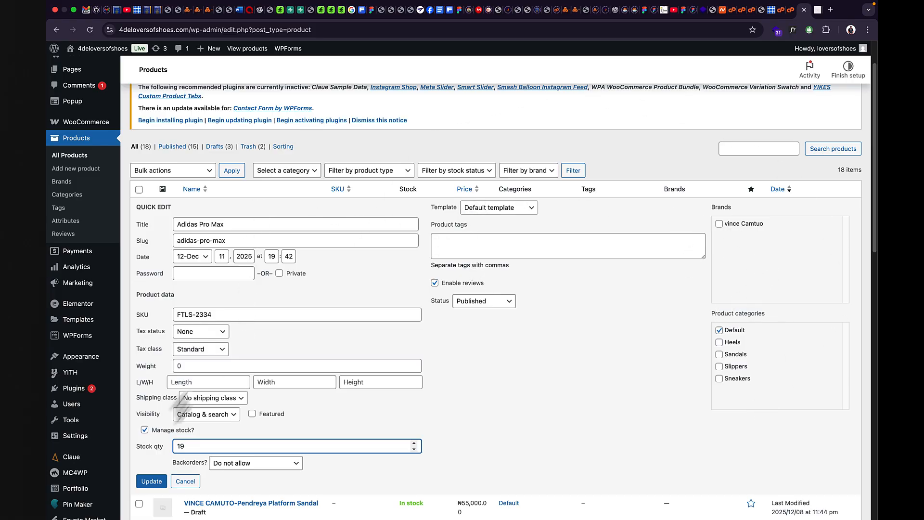
pyautogui.scroll(-1, 156, 469)
pyautogui.click(153, 481)
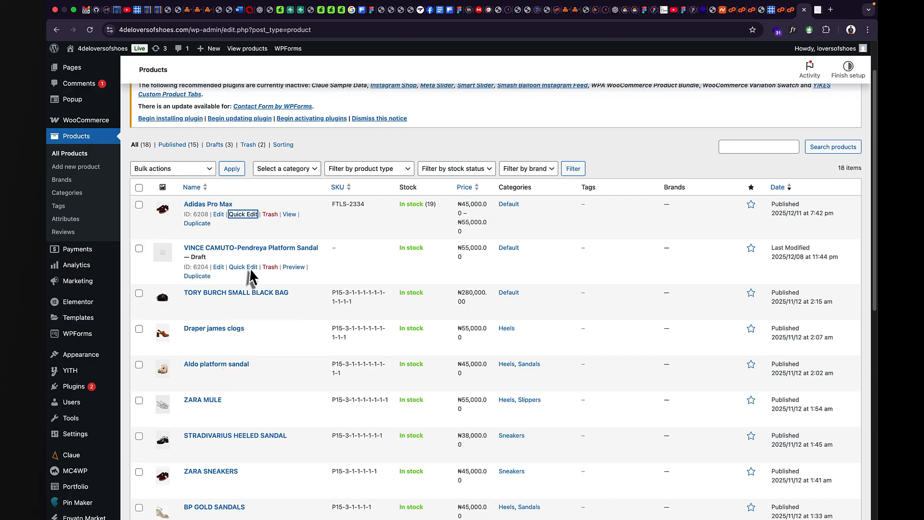
# Reload the product's store page to check its updated name.
pyautogui.click(817, 10)
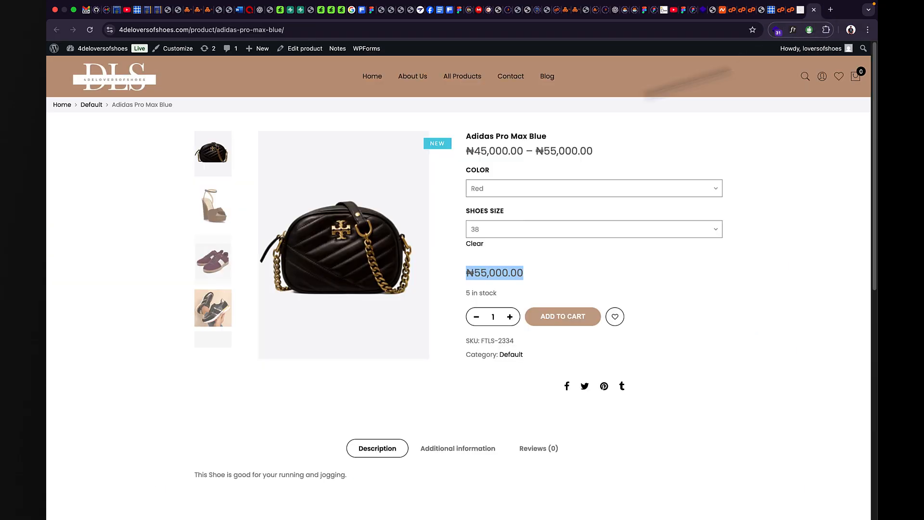
pyautogui.tripleClick(540, 136)
pyautogui.click(89, 32)
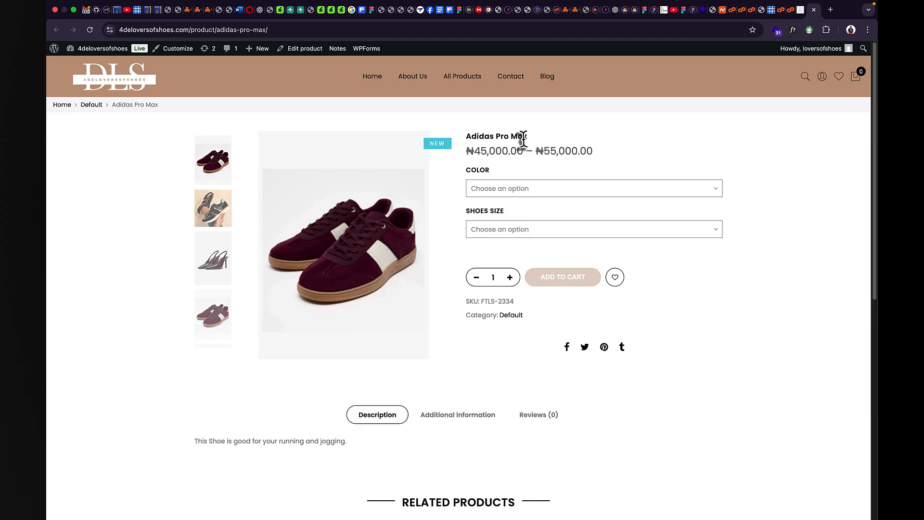
# Choose the Grey color and try to add a quantity of 100 to the cart without a shoe size.
pyautogui.click(516, 200)
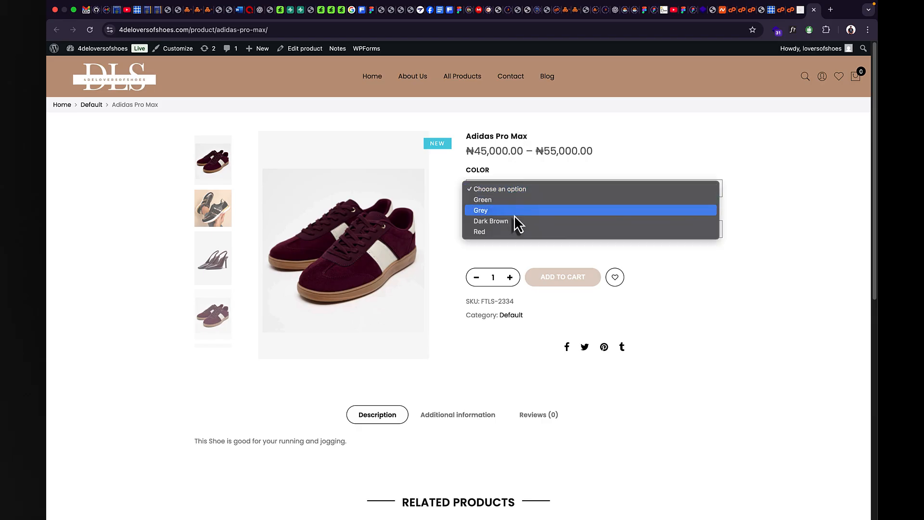
pyautogui.click(515, 210)
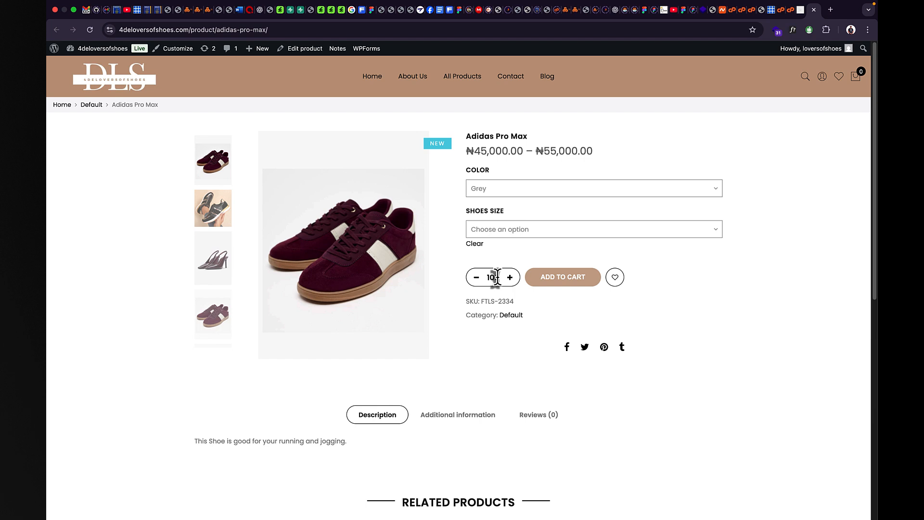
pyautogui.write('0')
pyautogui.press('BackSpace')
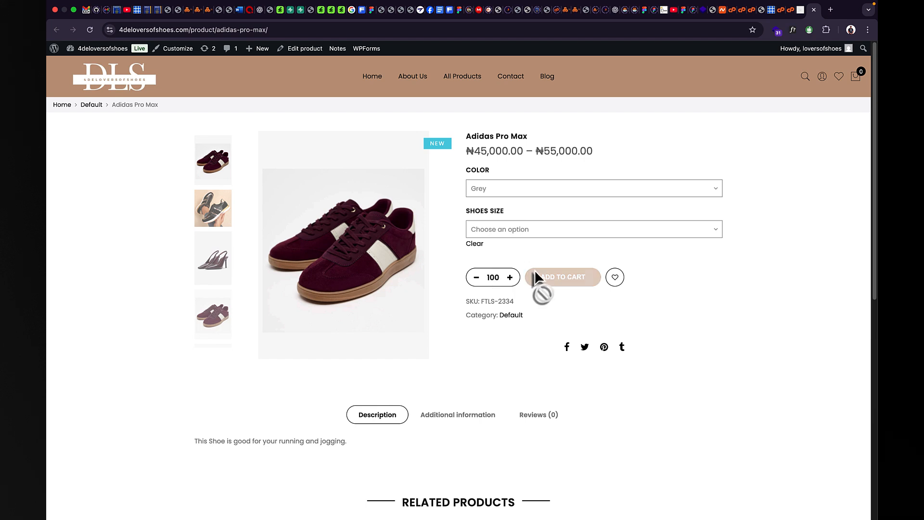
pyautogui.click(566, 281)
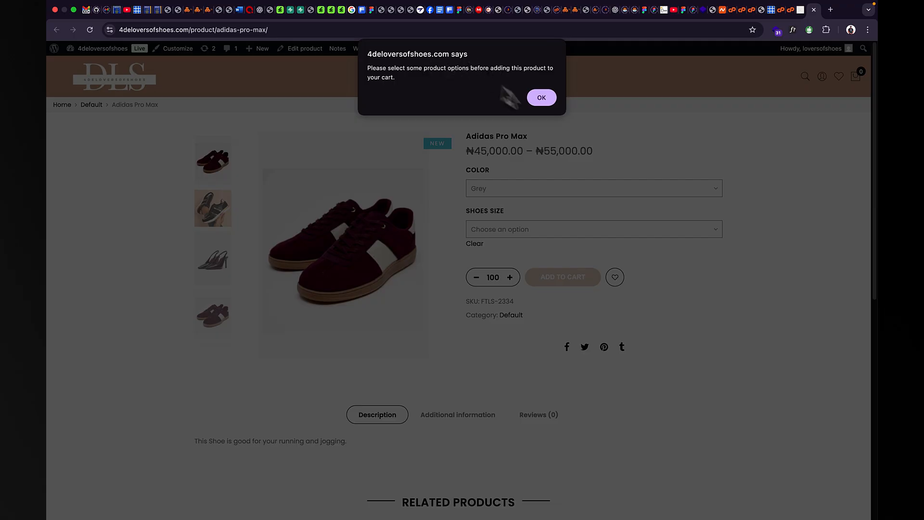
pyautogui.click(542, 97)
# Choose size 37, check its stock and test a quantity of 190, then return to the product list.
pyautogui.click(503, 230)
pyautogui.click(495, 240)
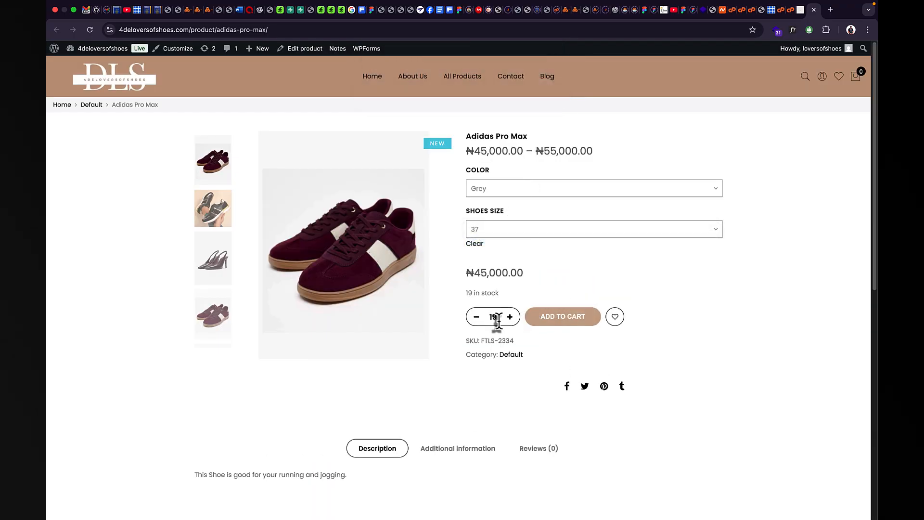
pyautogui.moveTo(464, 292); pyautogui.dragTo(500, 297)
pyautogui.click(496, 316)
pyautogui.write('0')
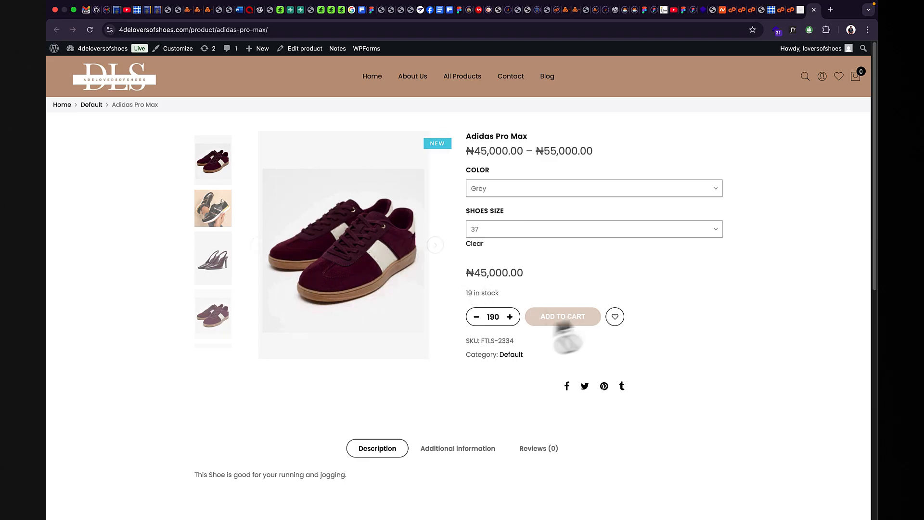
pyautogui.click(801, 10)
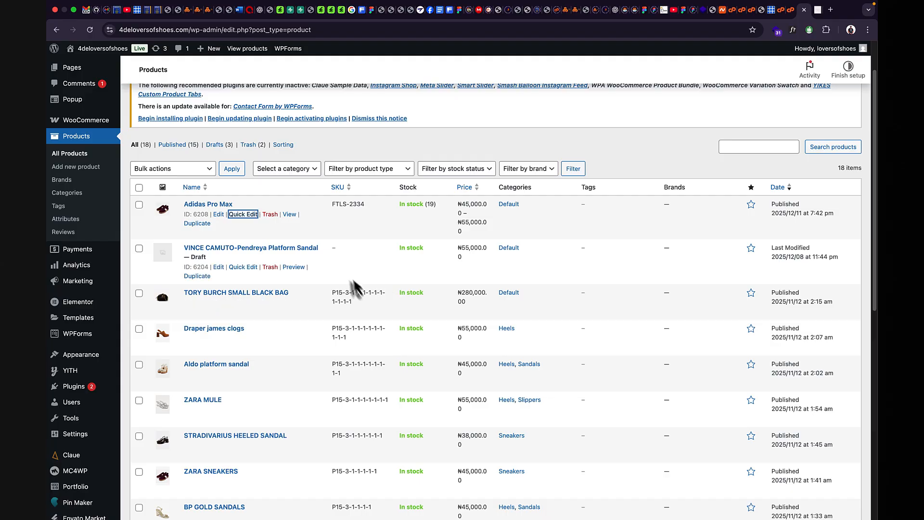